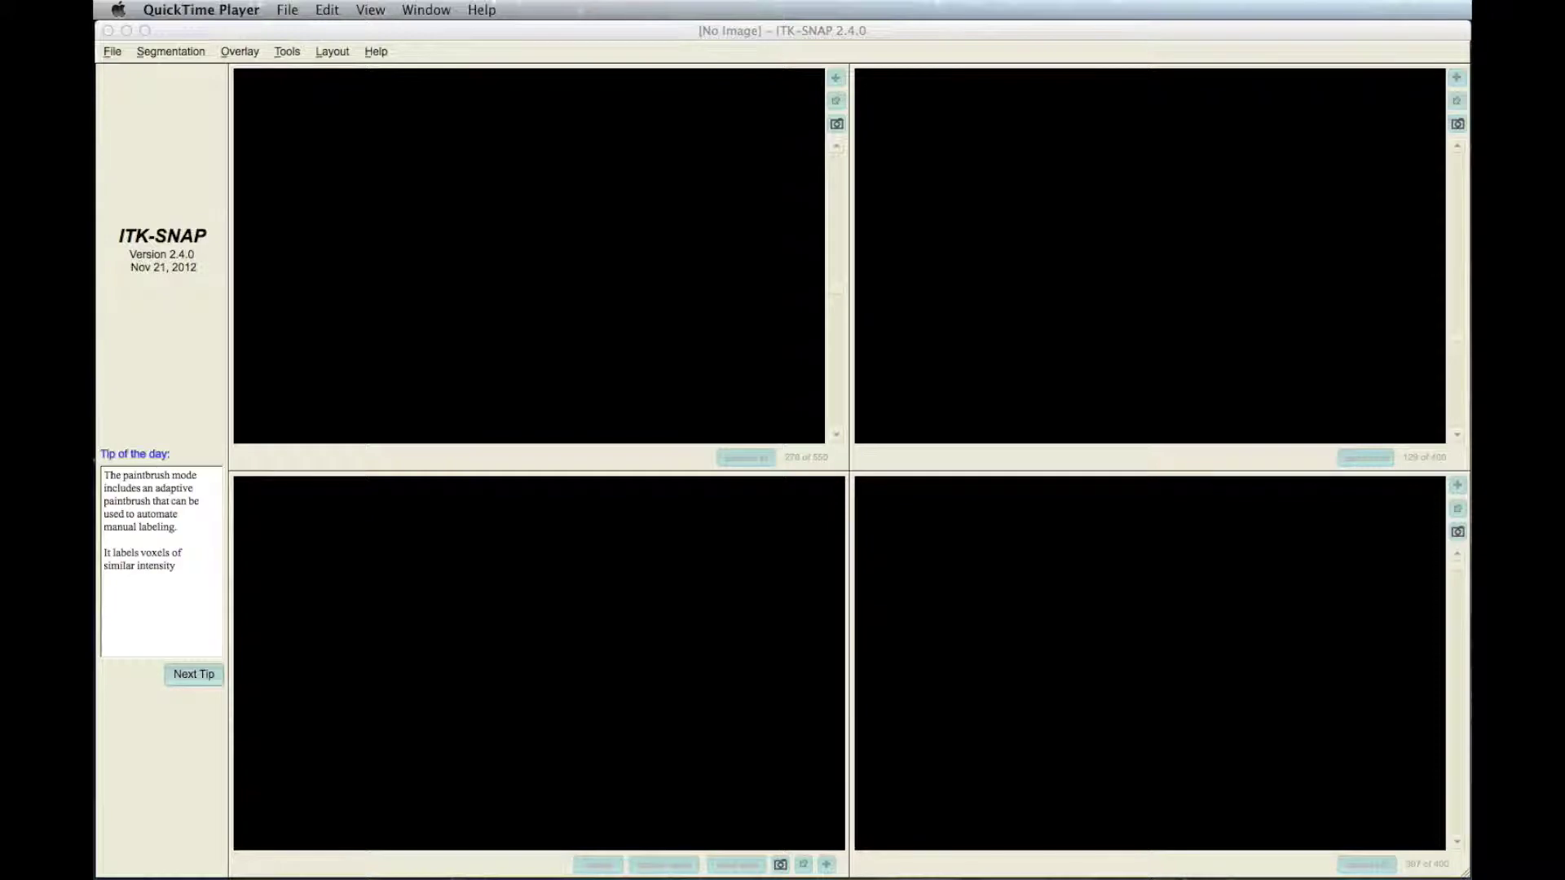
Load T1-Scan.gipl.gz and add T1-Mandible+Cranialbase-Segmentation.gipl.gz as its segmentation
drag(1483, 246, 815, 303)
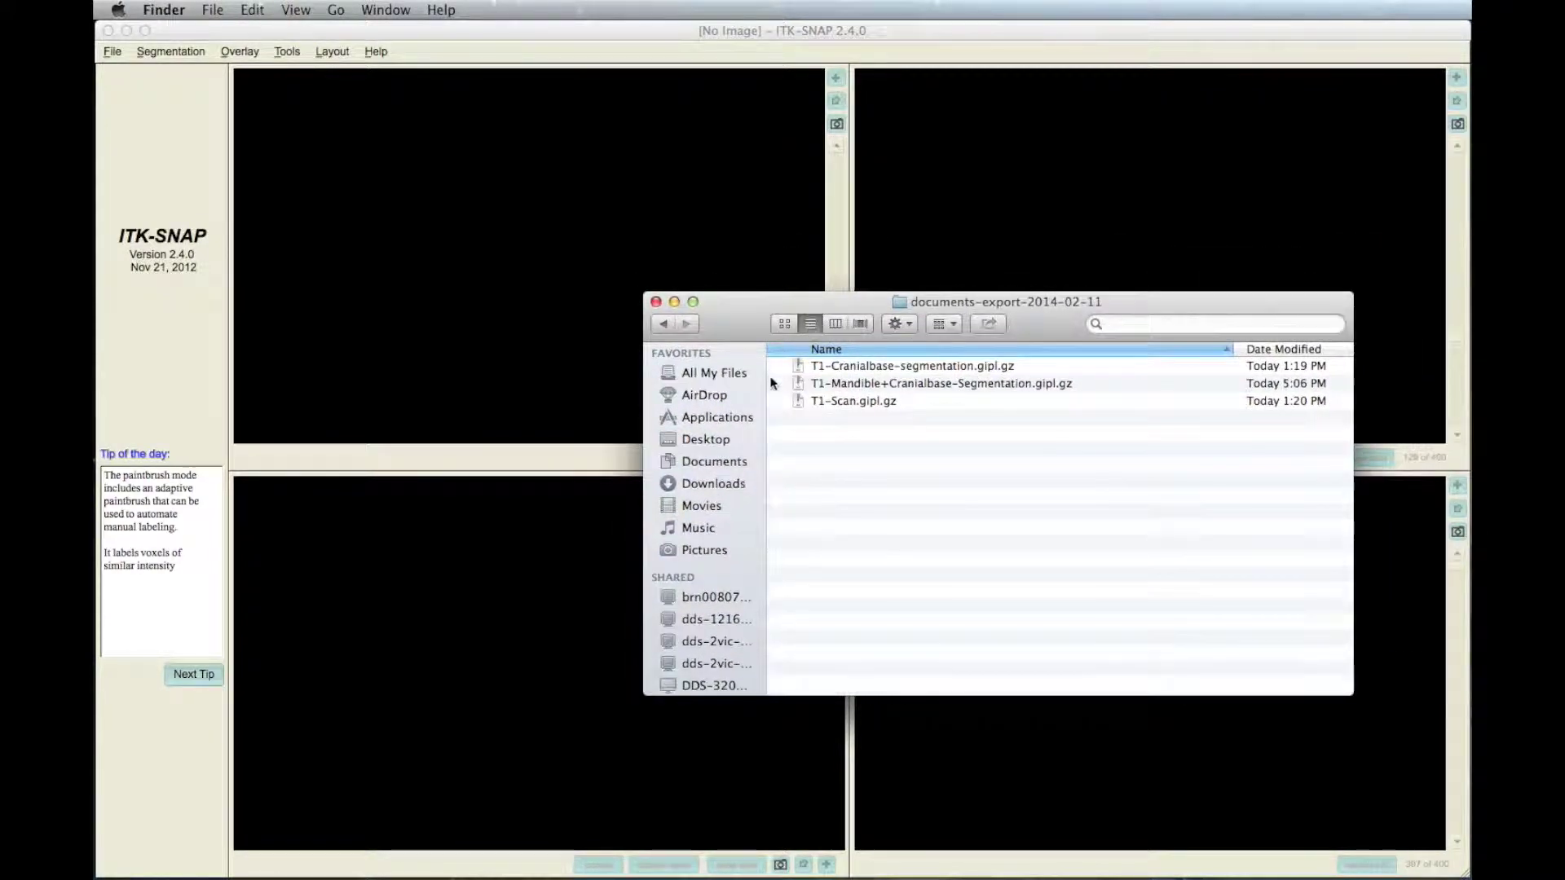
drag(856, 405, 498, 286)
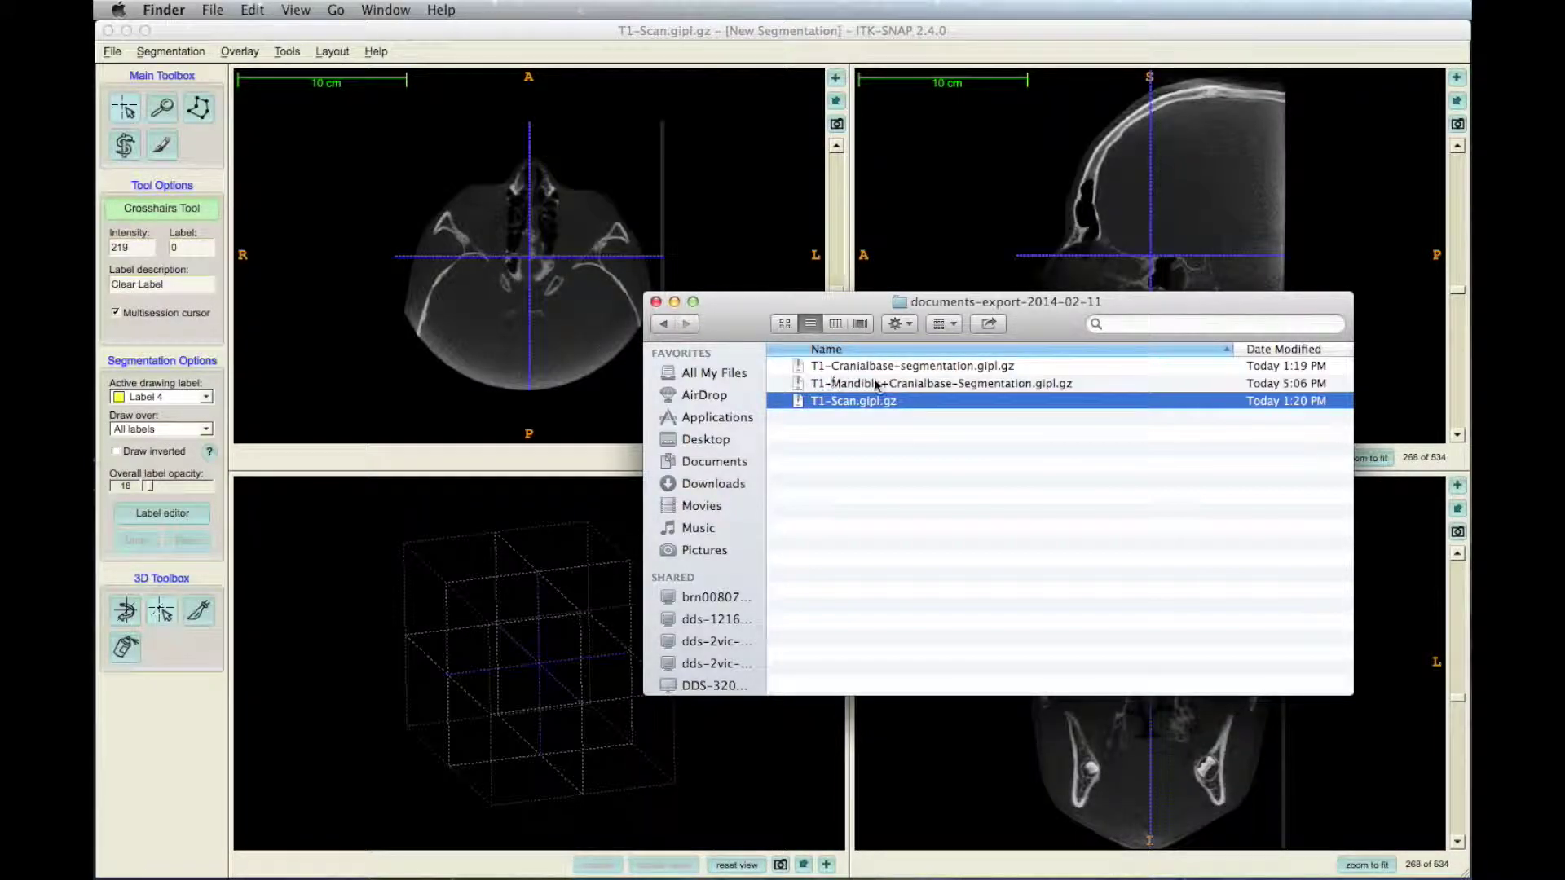
drag(908, 389, 516, 320)
click(621, 461)
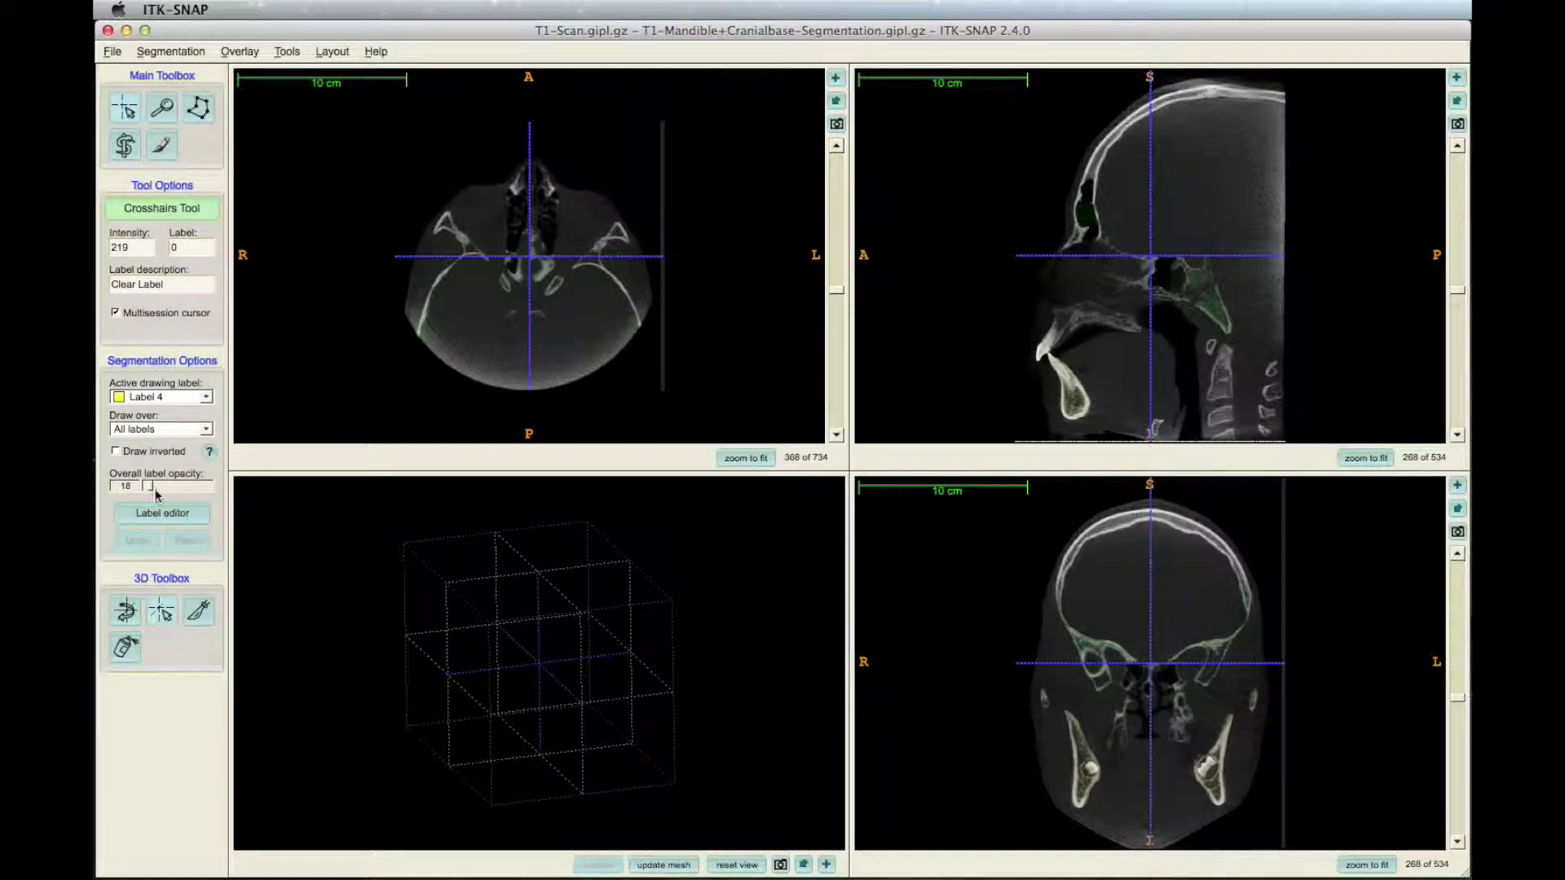
Raise the overall label opacity and narrow the Snake ROI box around the upper jaw
drag(153, 487, 165, 486)
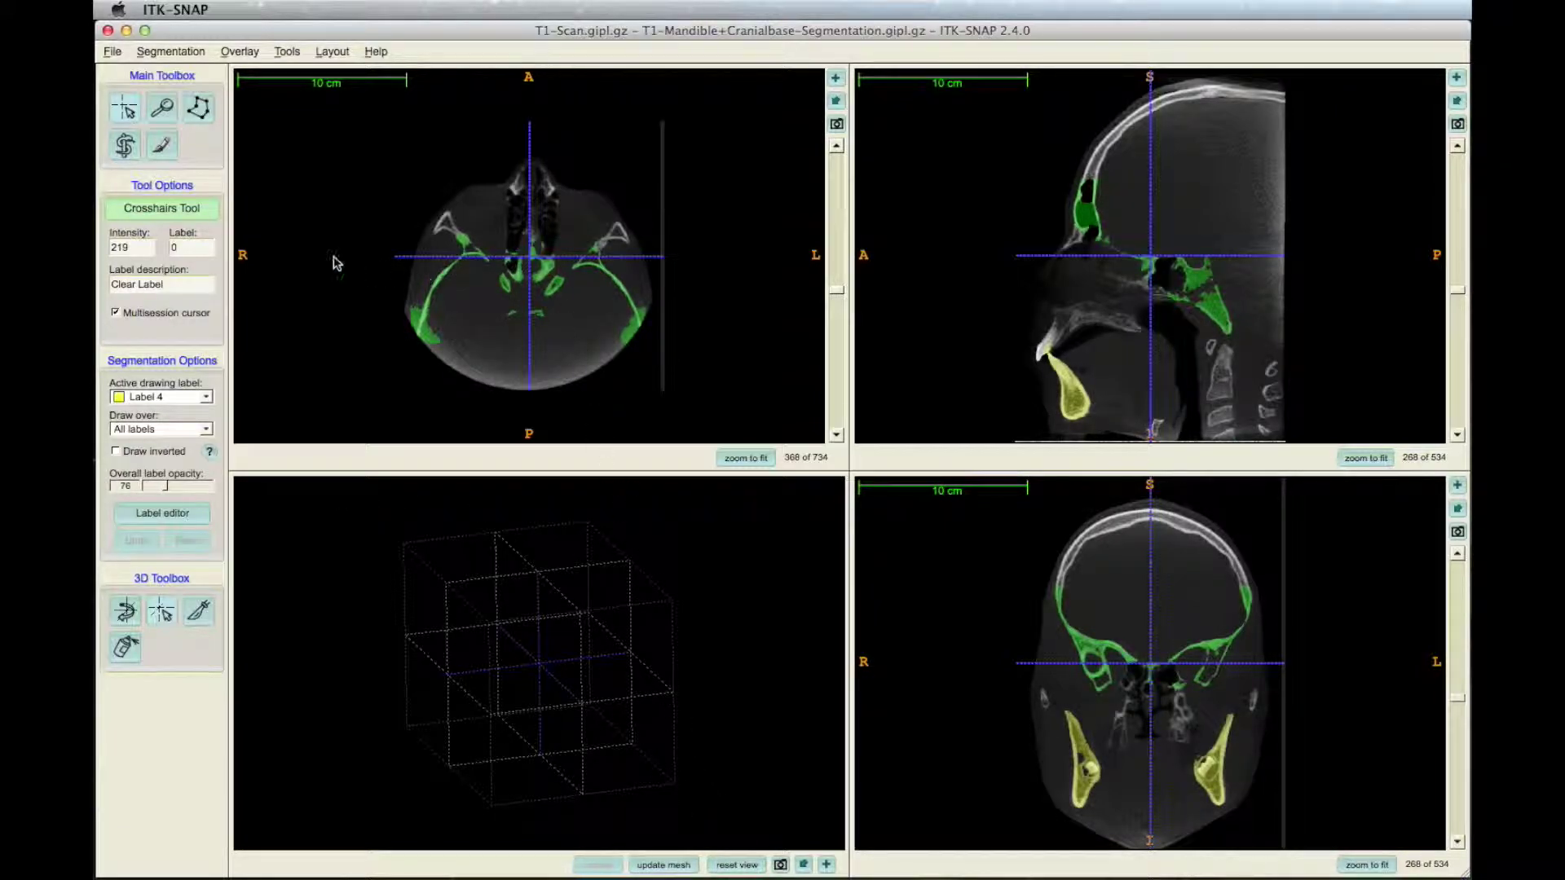
click(124, 151)
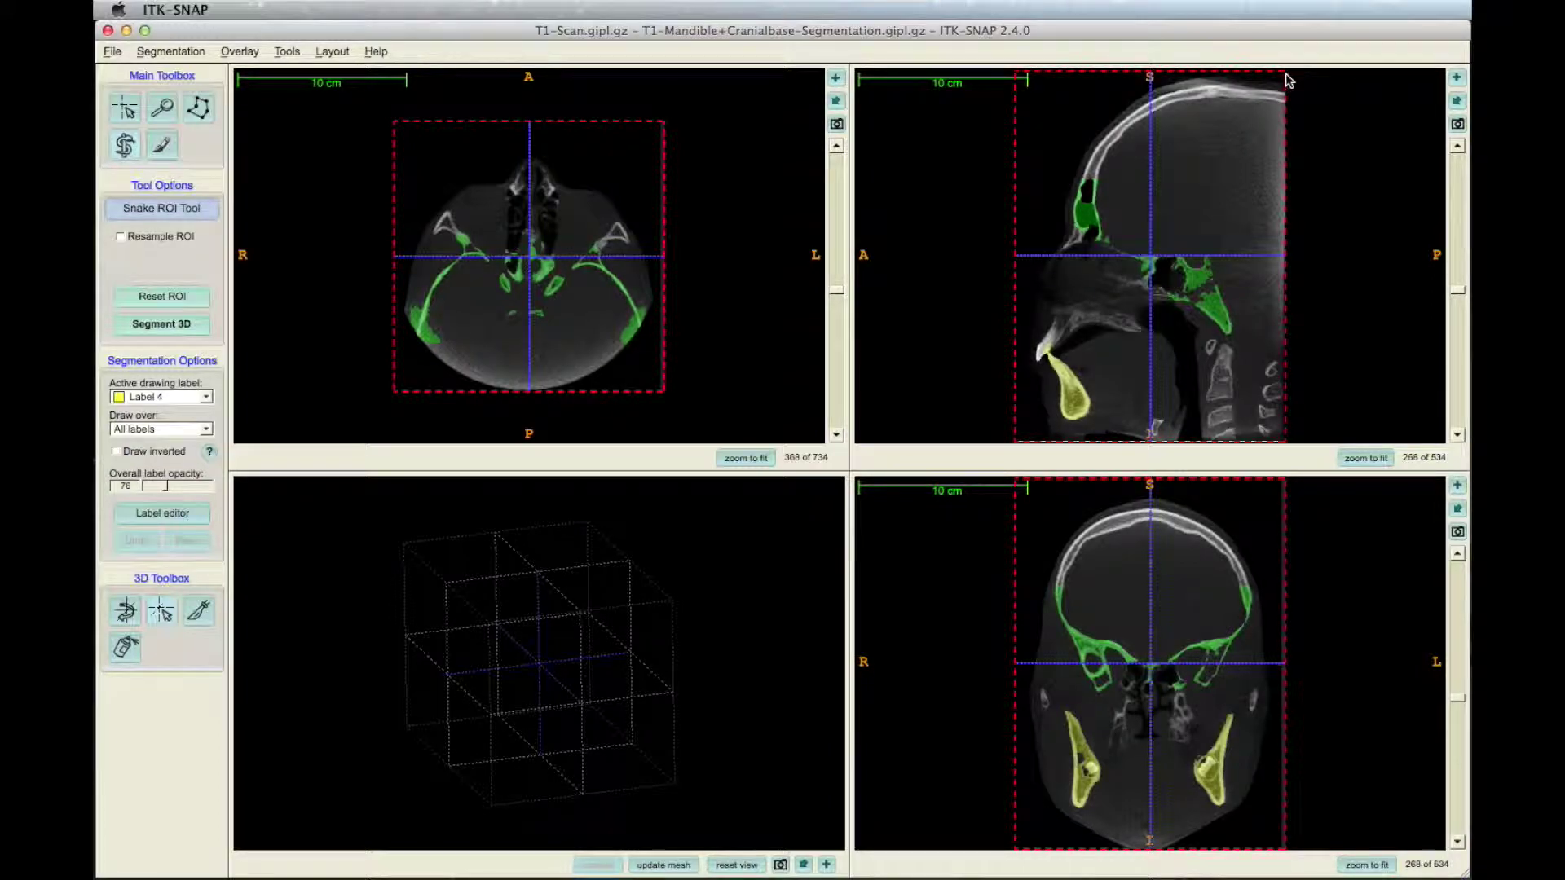
drag(1288, 79, 1244, 79)
drag(1137, 76, 1118, 228)
click(1125, 379)
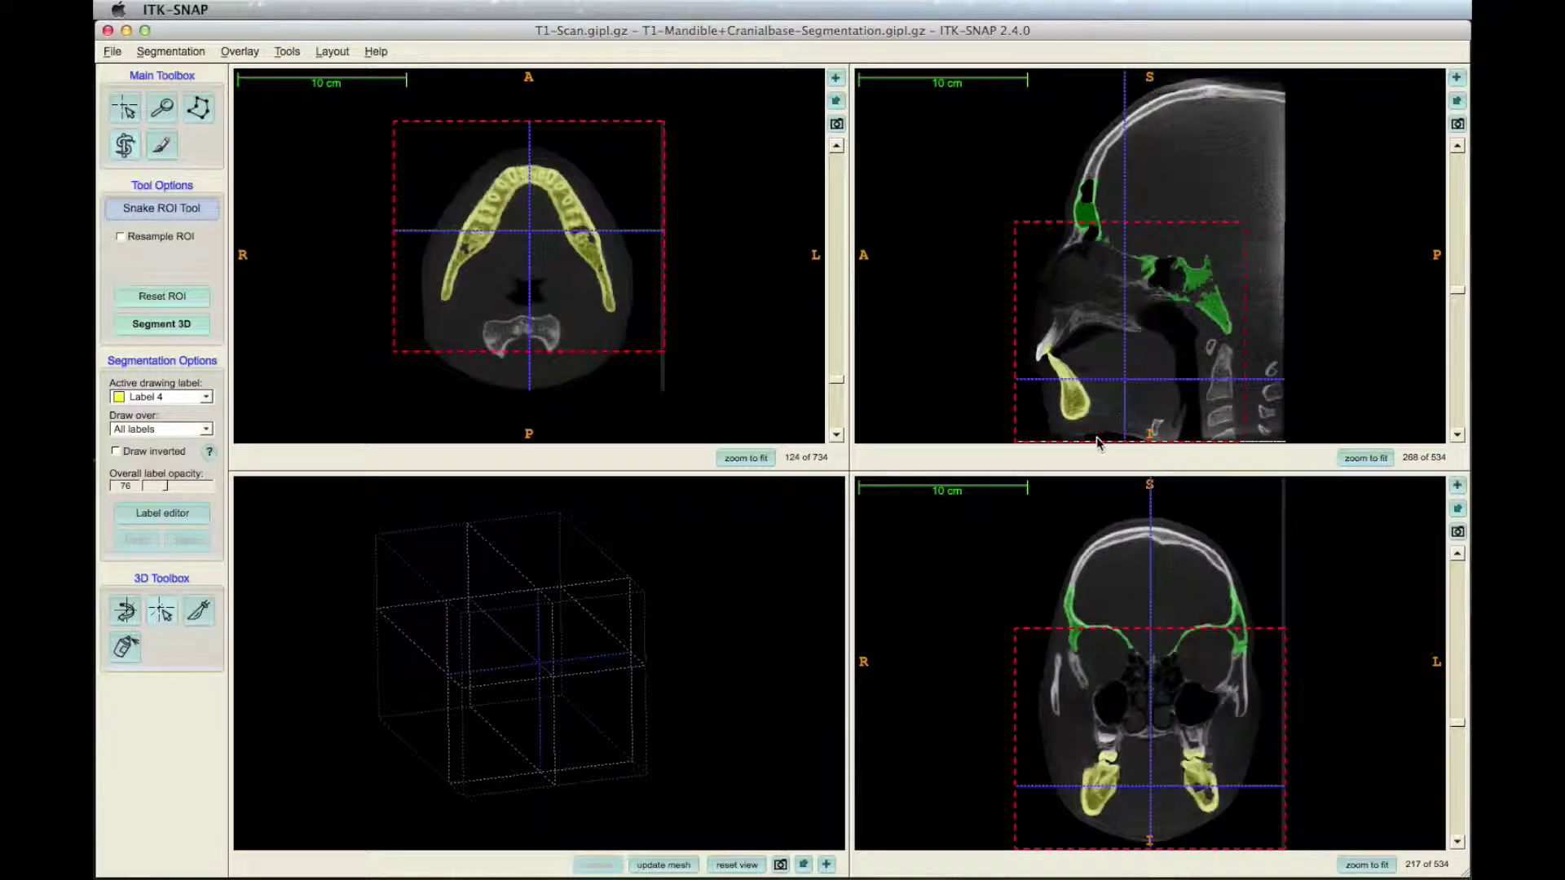
drag(1016, 446, 1032, 371)
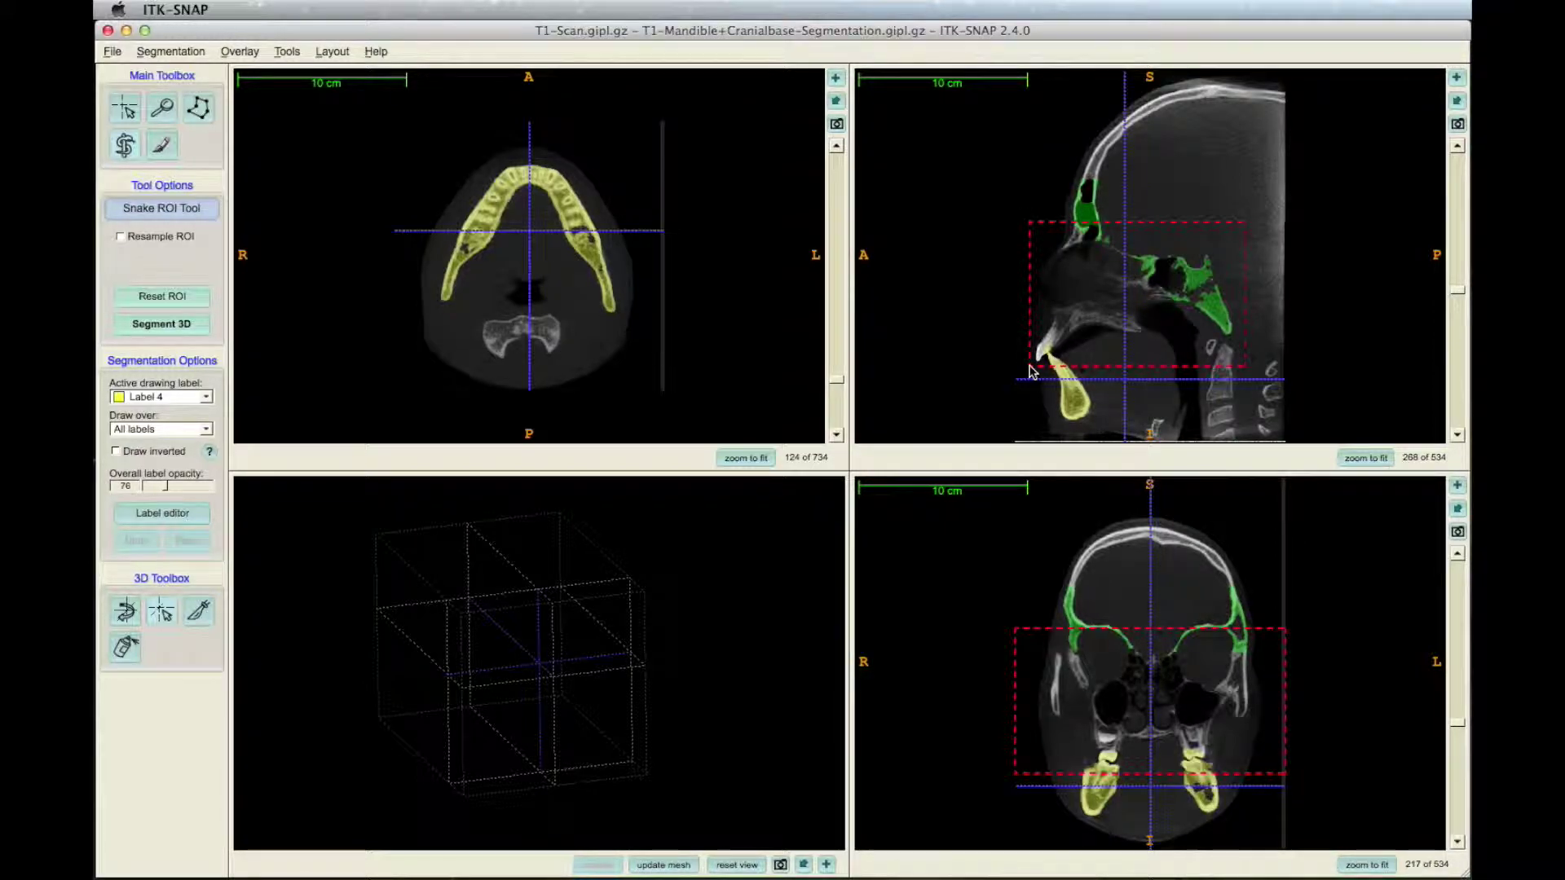
Set the active drawing label to red Label 1 and Draw over to Clear Label
click(203, 397)
click(145, 351)
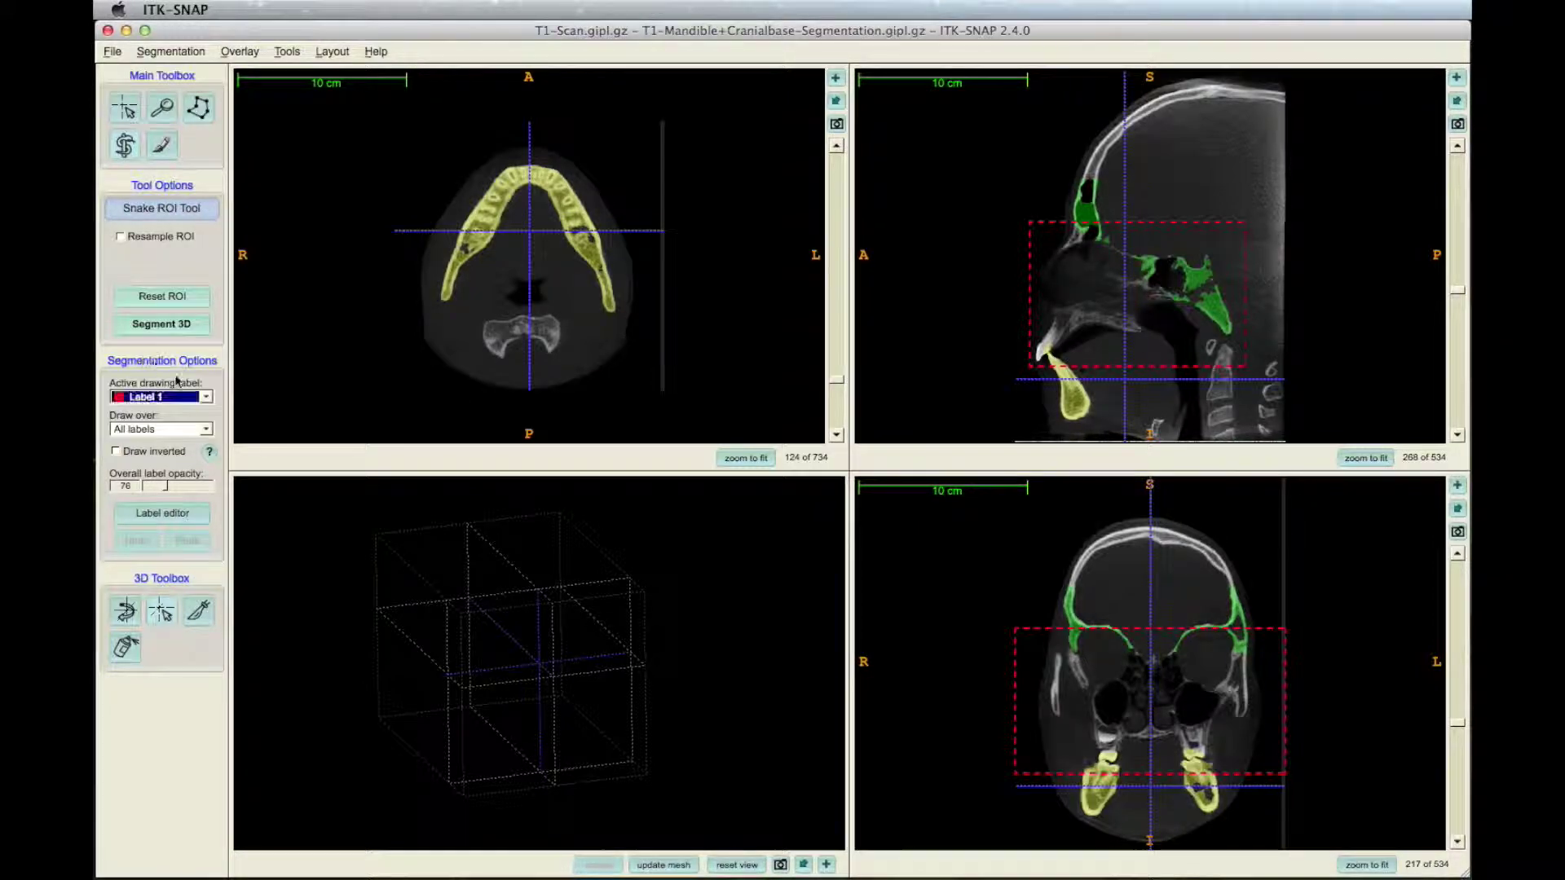
click(204, 429)
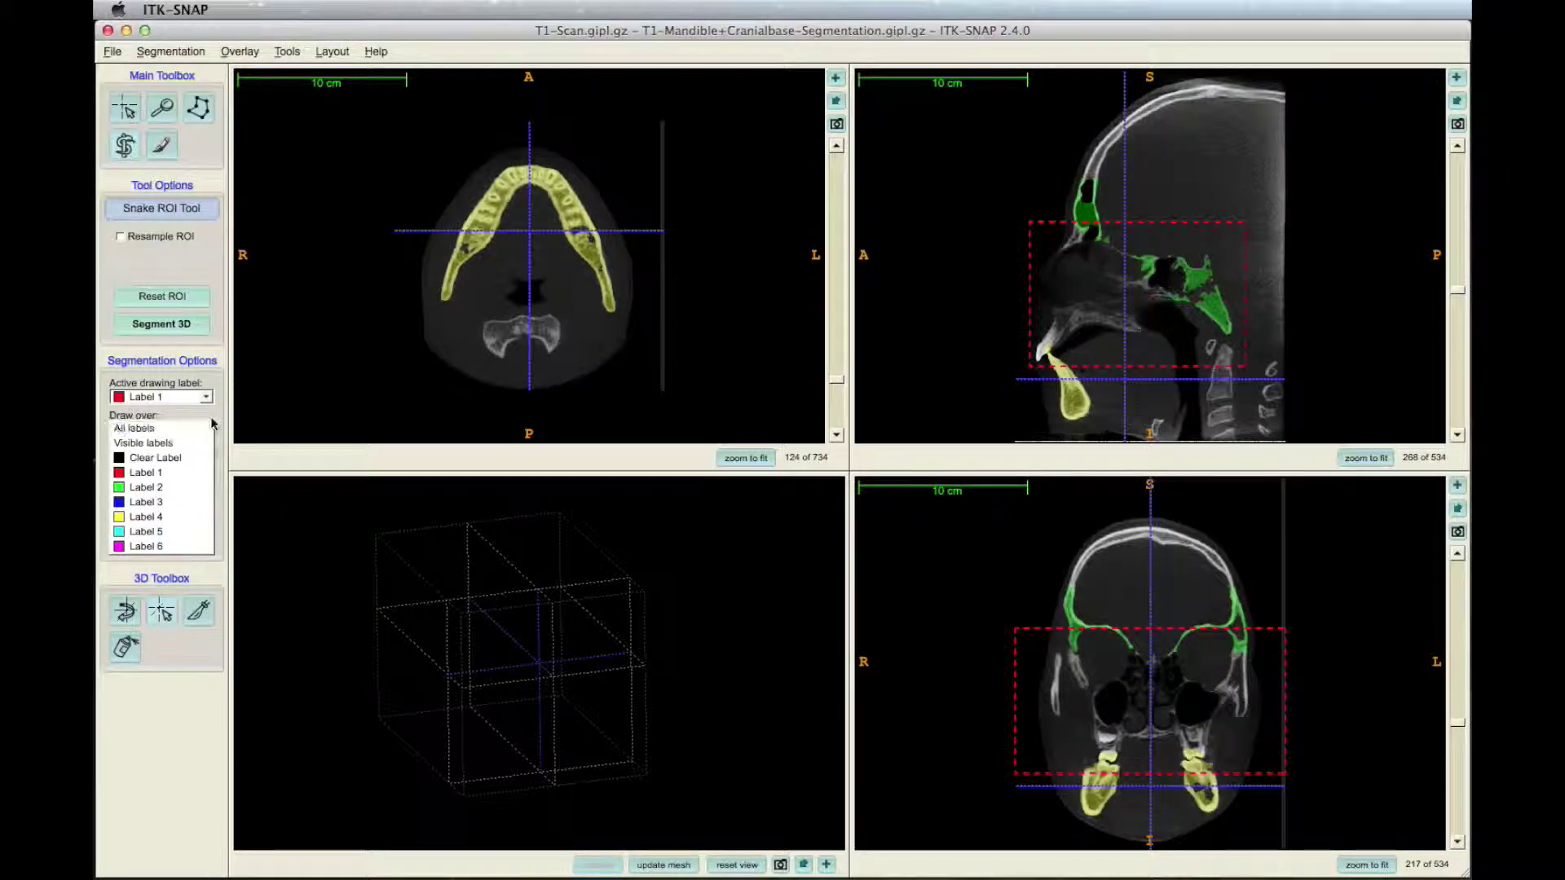
click(1460, 293)
mouse_move(1460, 294)
mouse_down()
mouse_move(1457, 249)
mouse_move(1451, 317)
mouse_move(1456, 217)
mouse_move(1452, 309)
mouse_up()
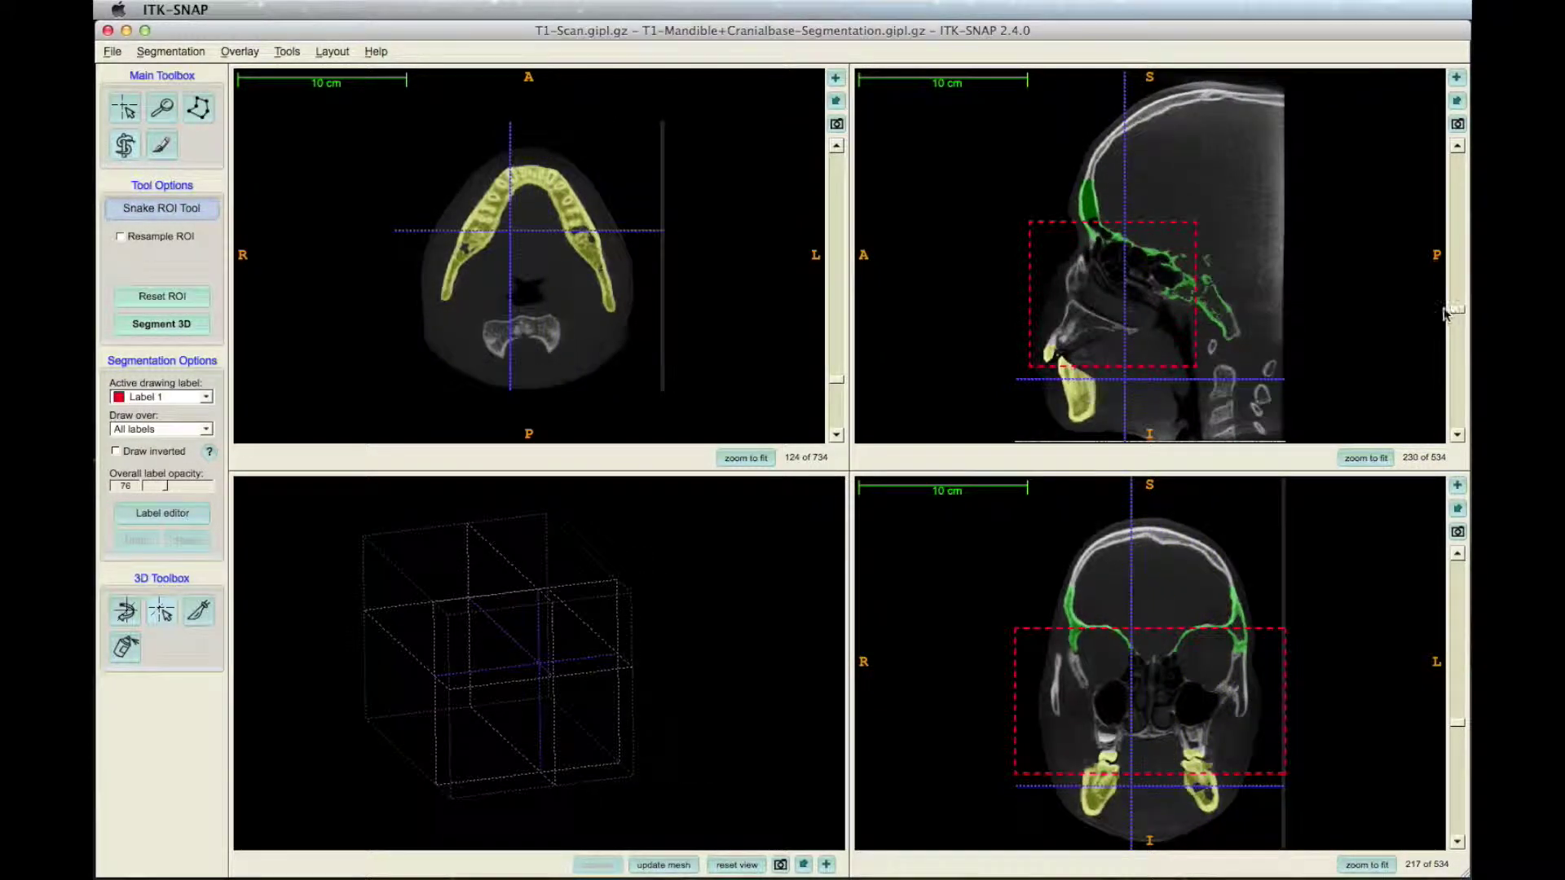
click(209, 430)
click(163, 458)
mouse_move(1457, 311)
mouse_down()
mouse_move(1459, 379)
mouse_move(1457, 291)
mouse_up()
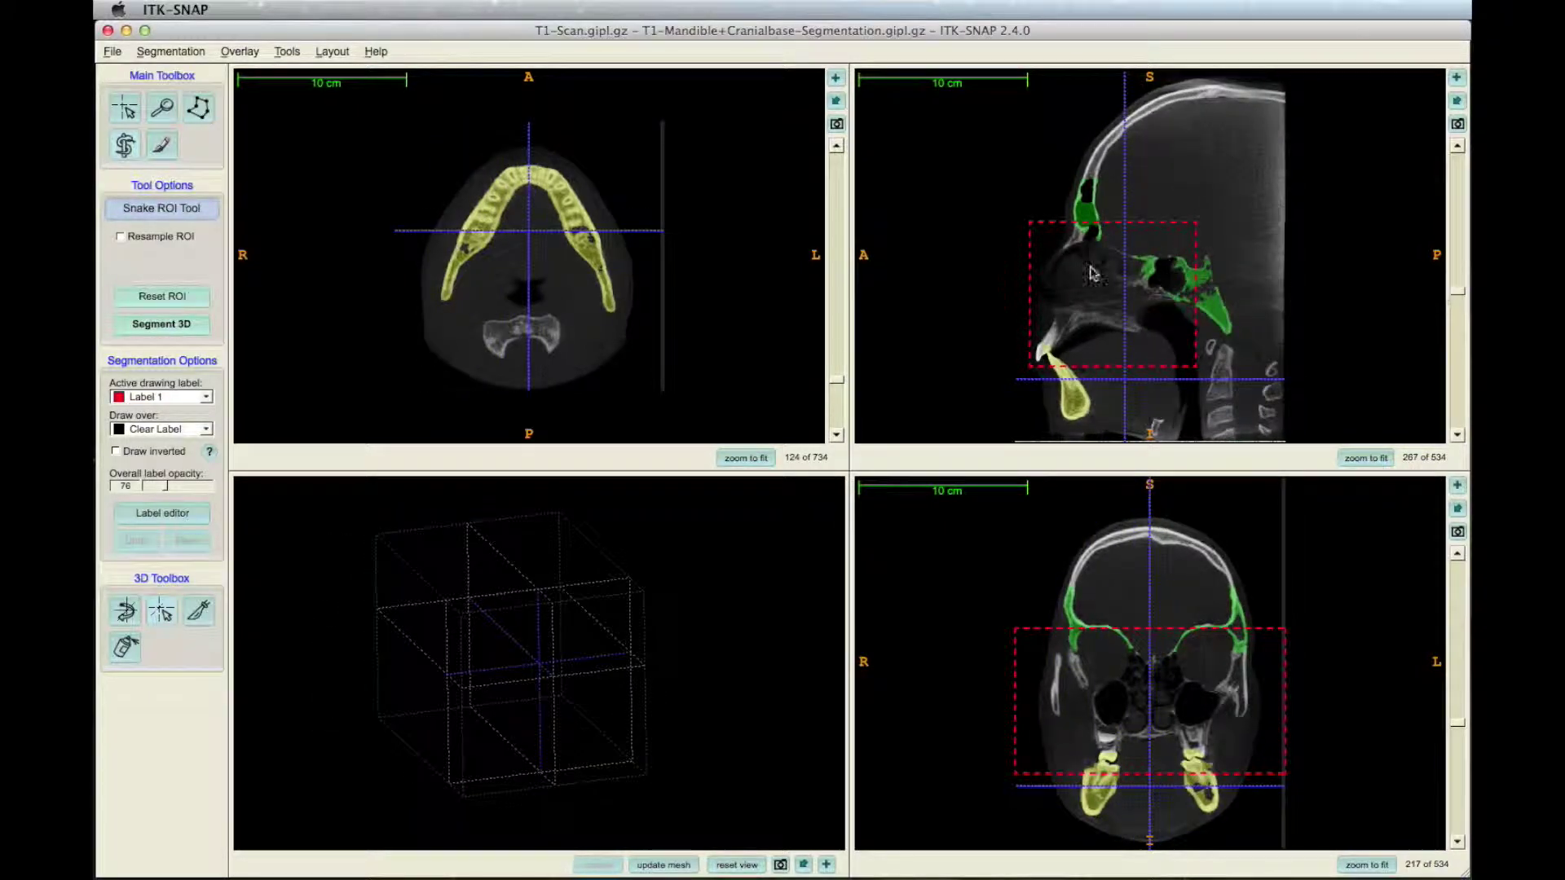
Start Segment 3D with intensity regions, preprocessing at lower threshold about 76.85
click(168, 326)
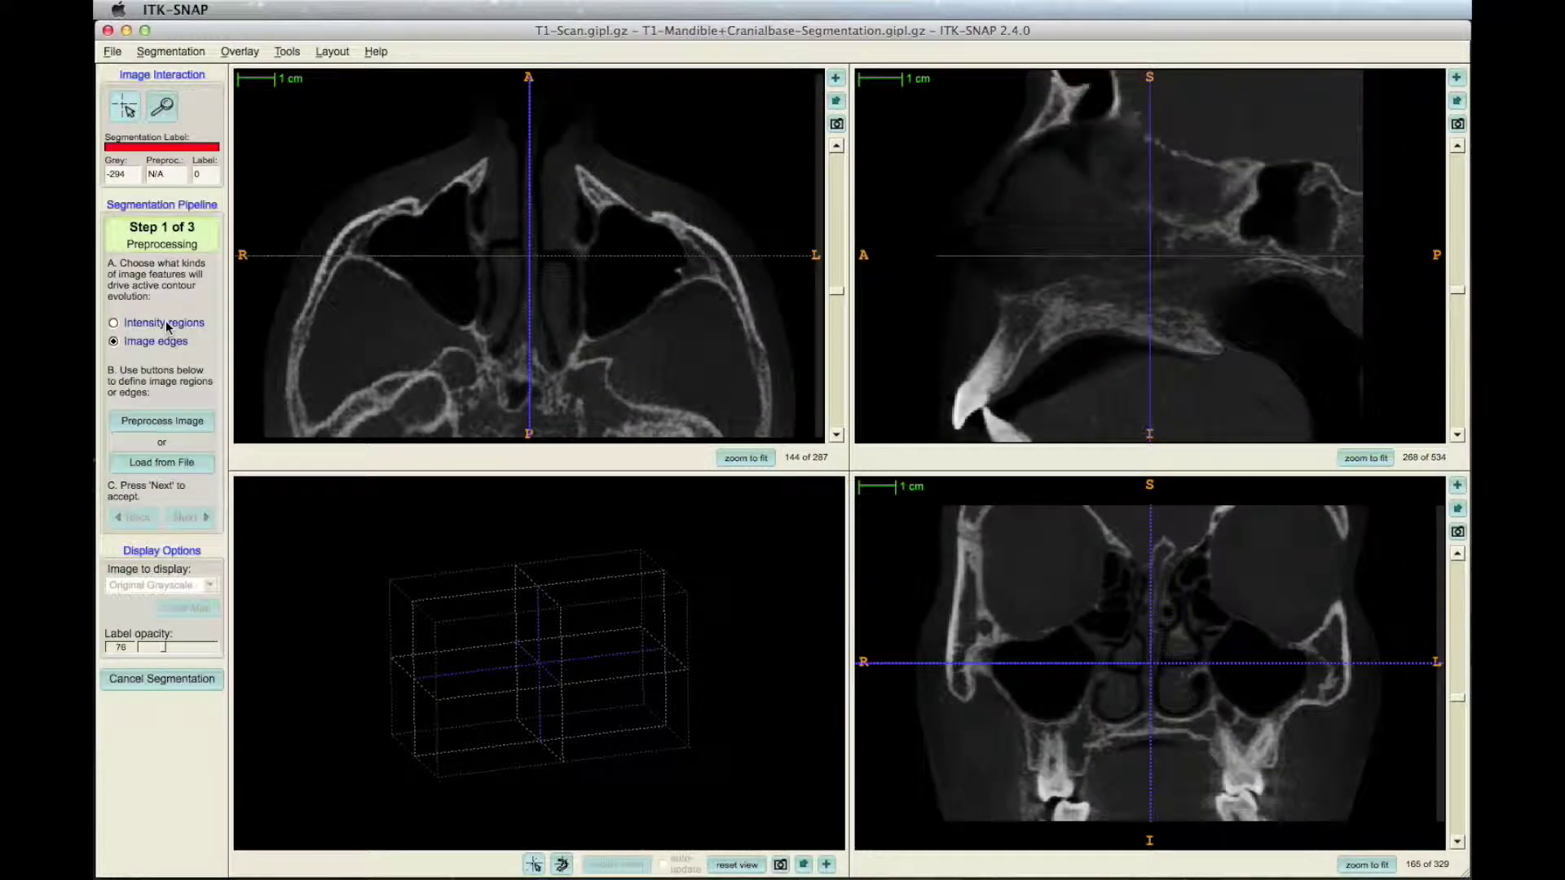
click(143, 321)
click(155, 421)
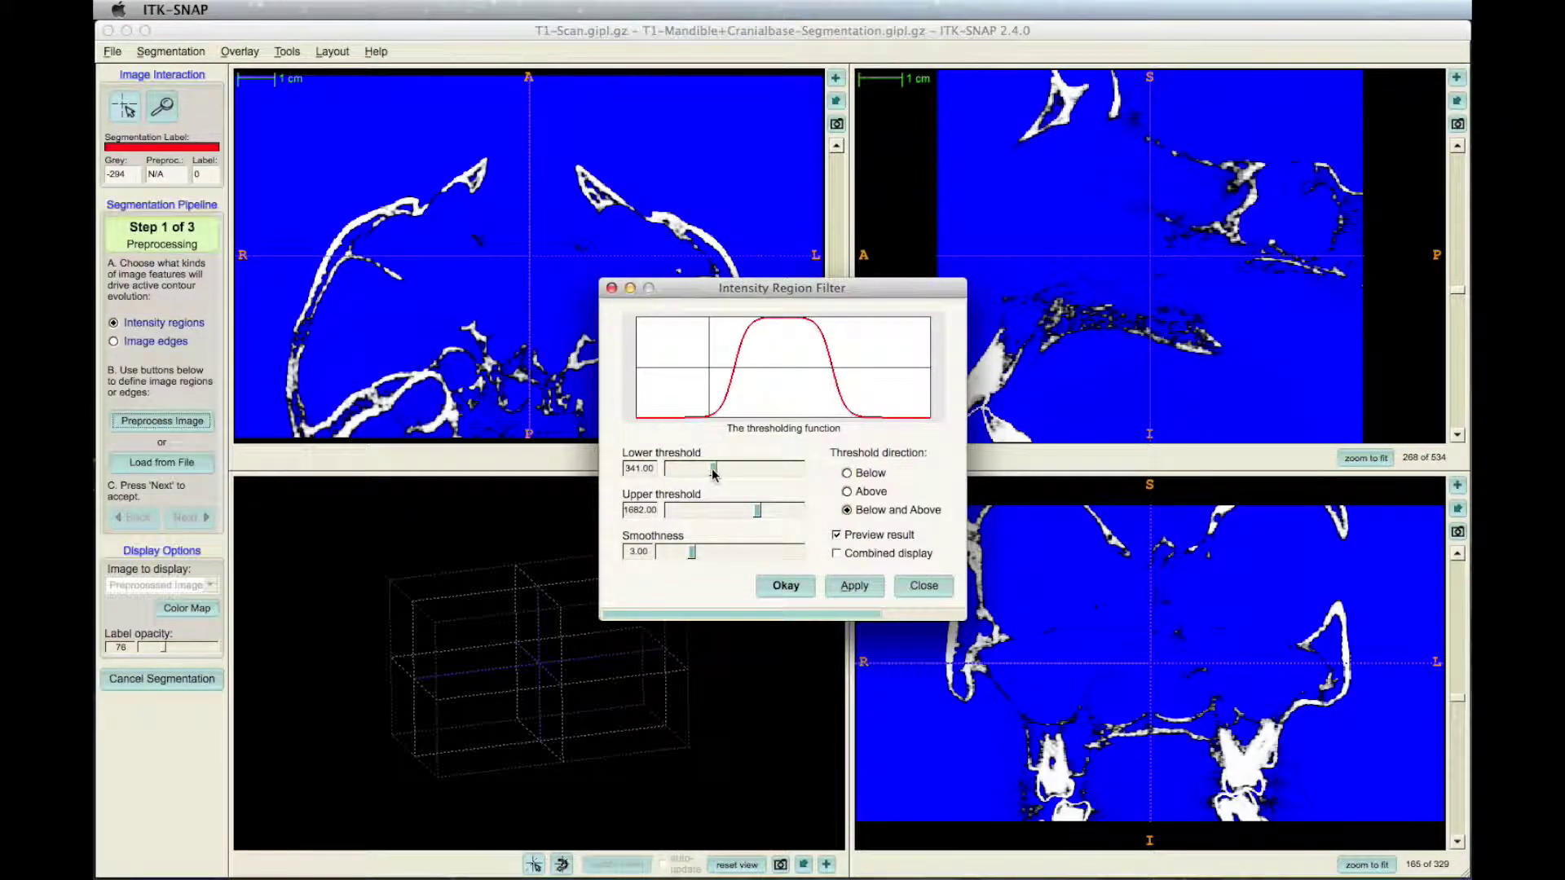
drag(713, 470, 701, 470)
click(837, 553)
click(837, 553)
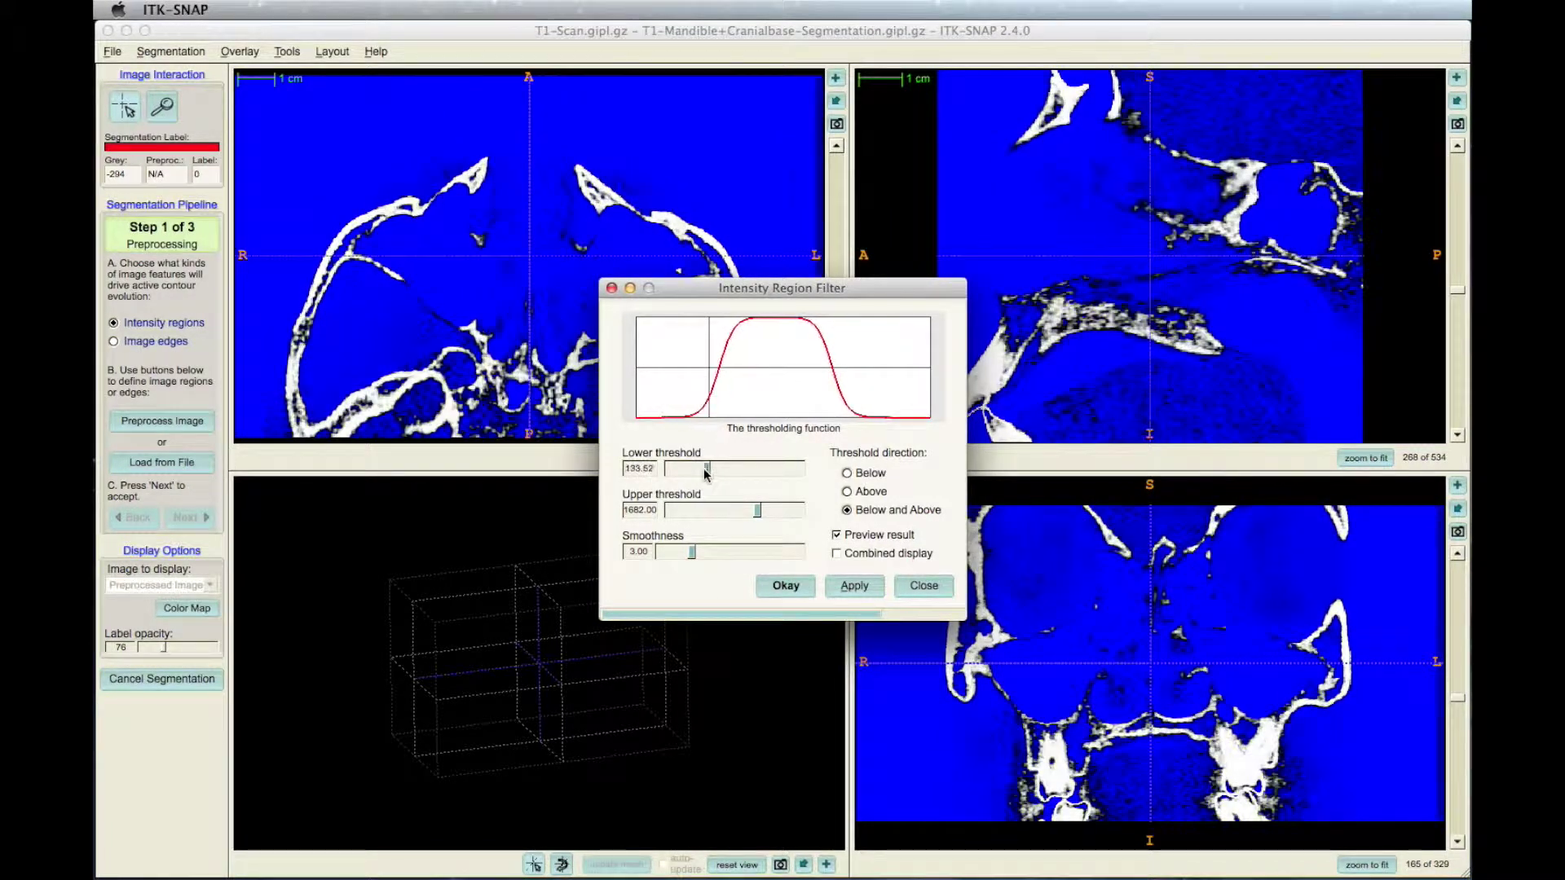
drag(701, 471, 705, 470)
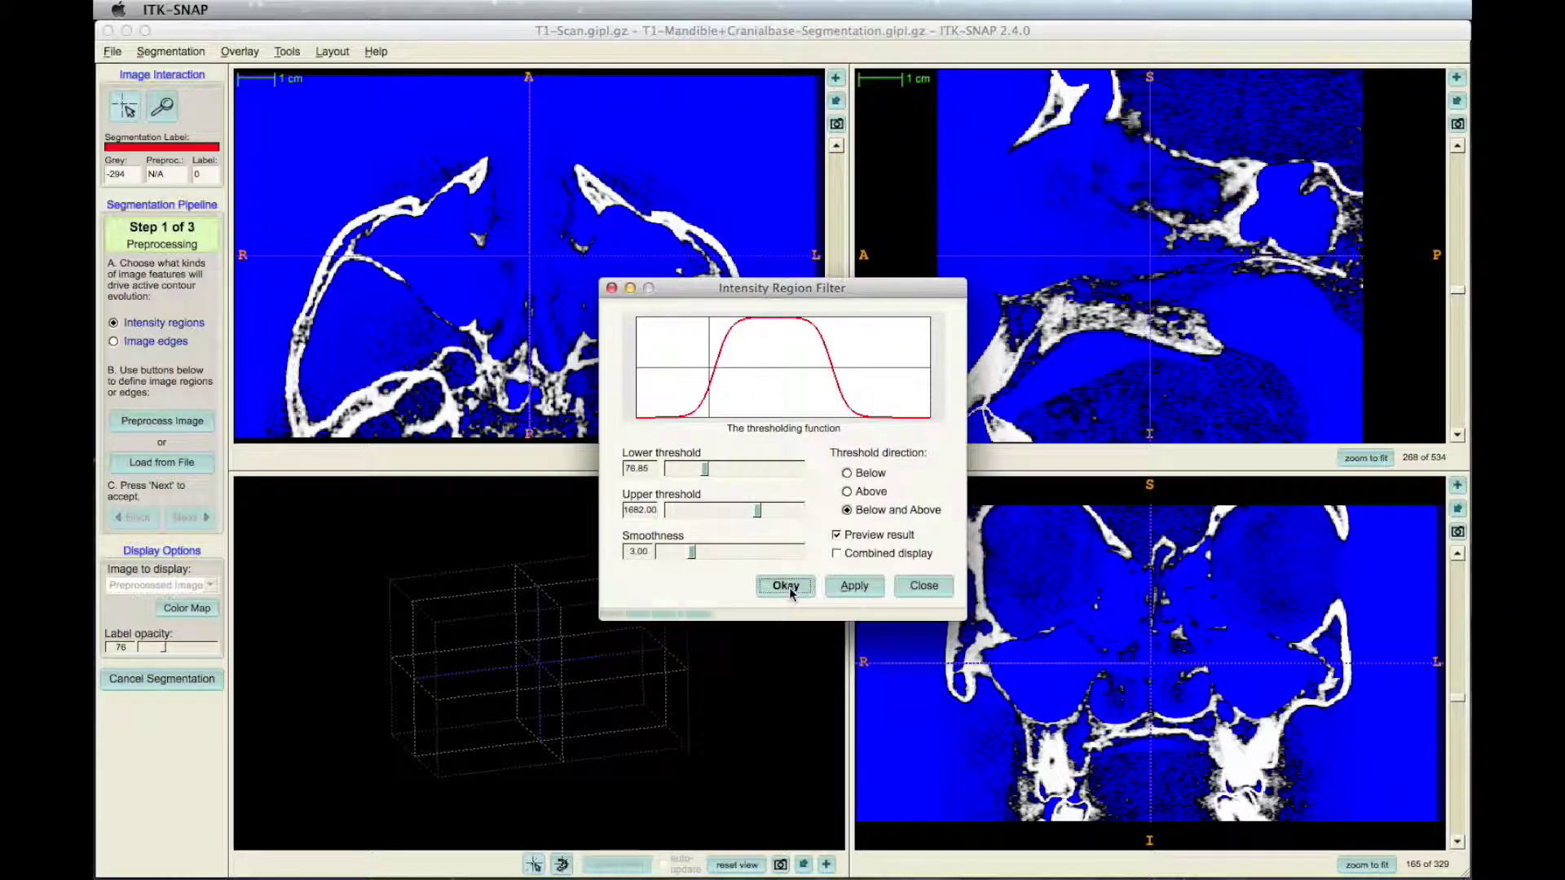
click(785, 586)
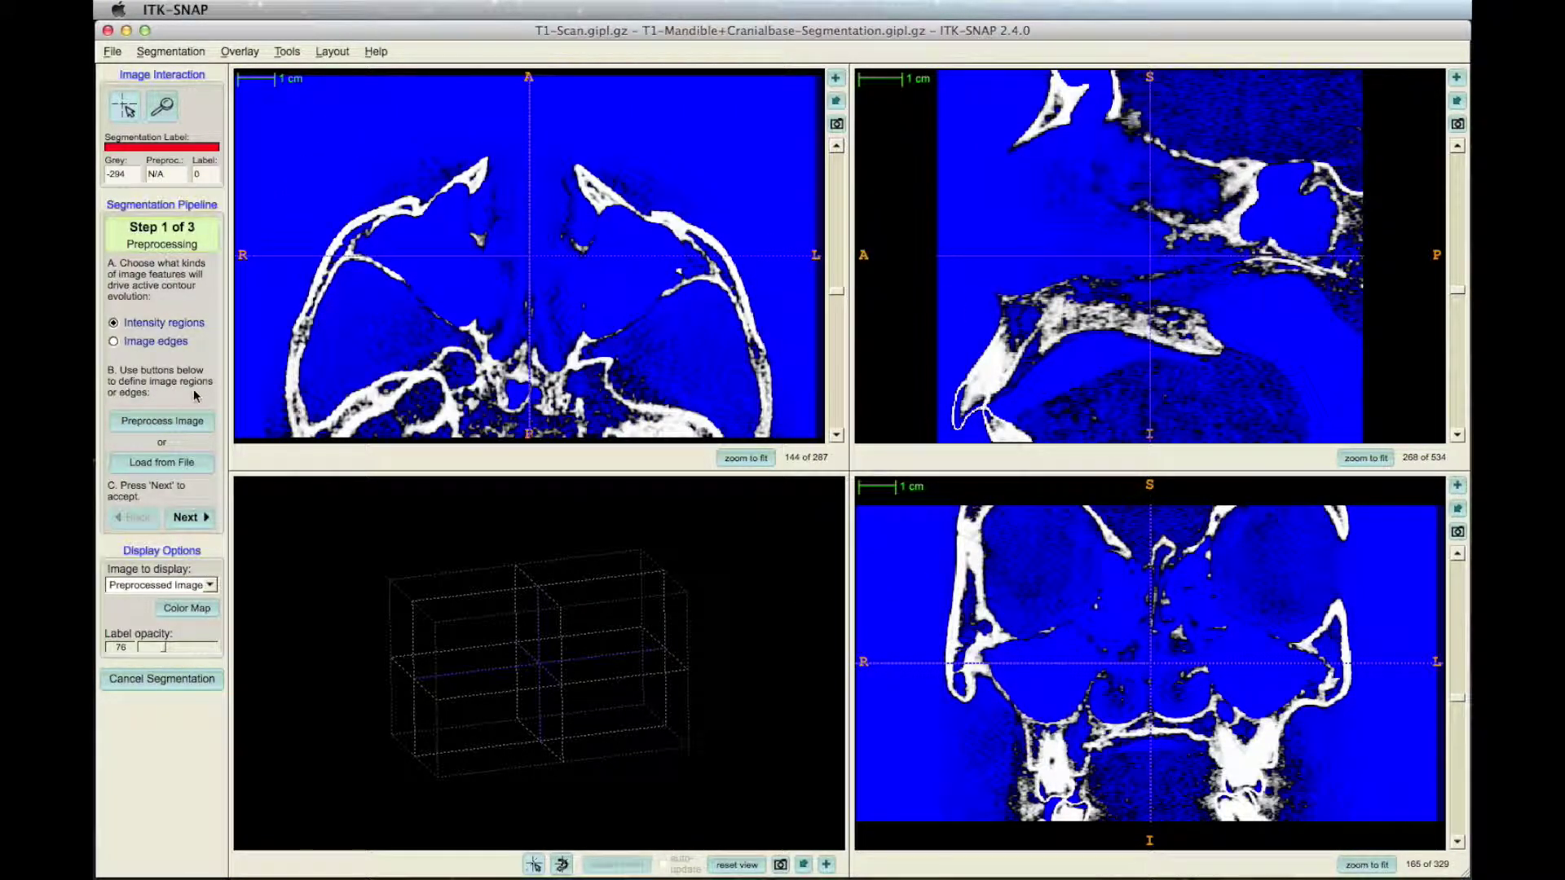
Seed radius-10.7 bubbles along the right-side facial bone
click(186, 518)
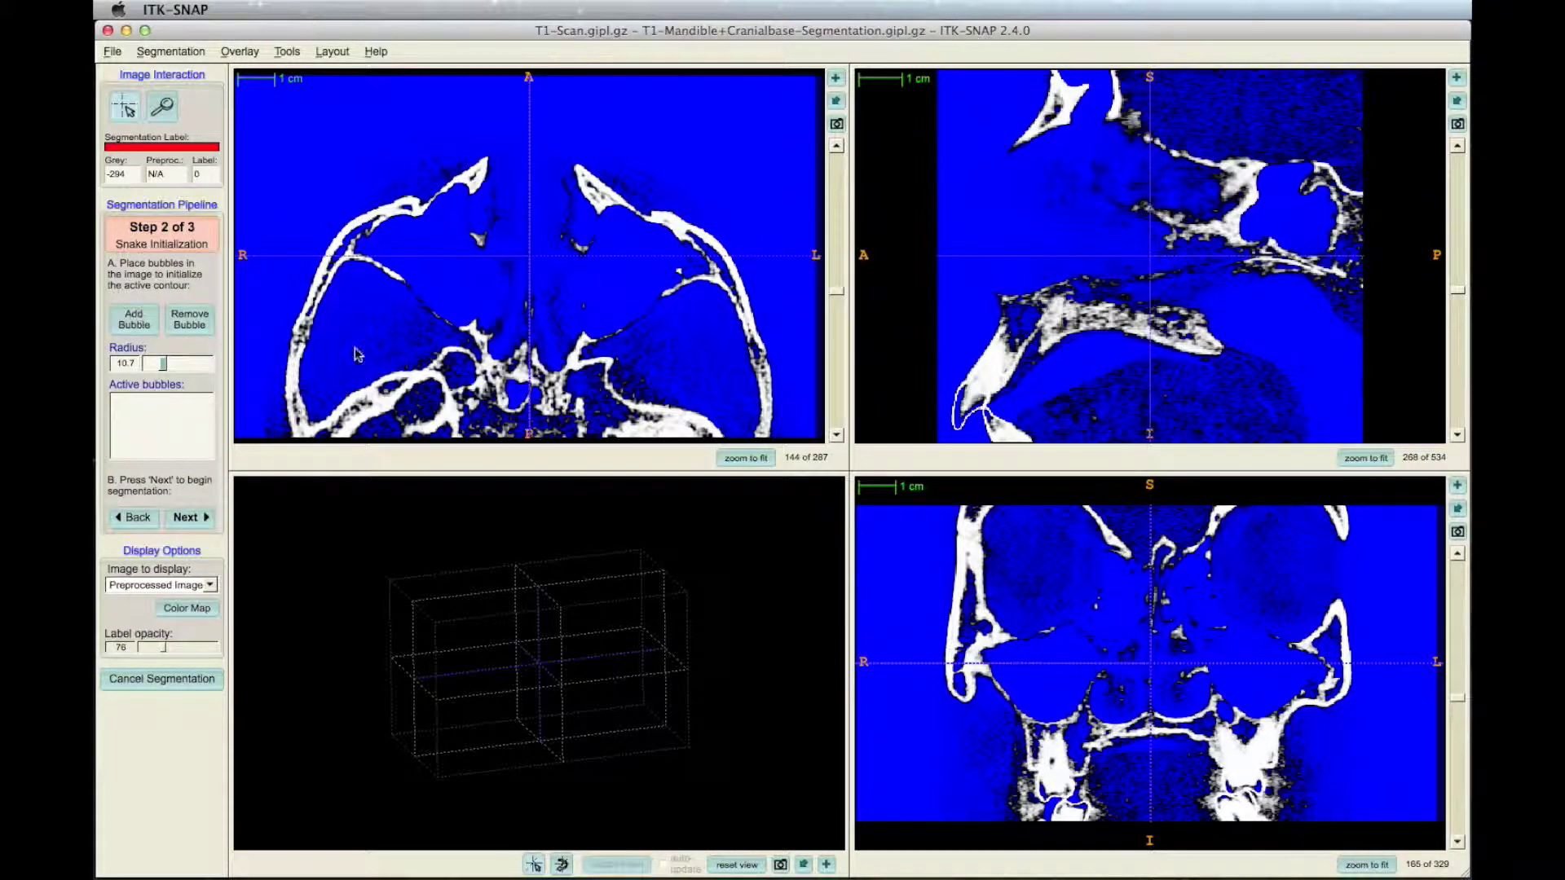
click(1181, 336)
scroll(1396, 384, down, 10)
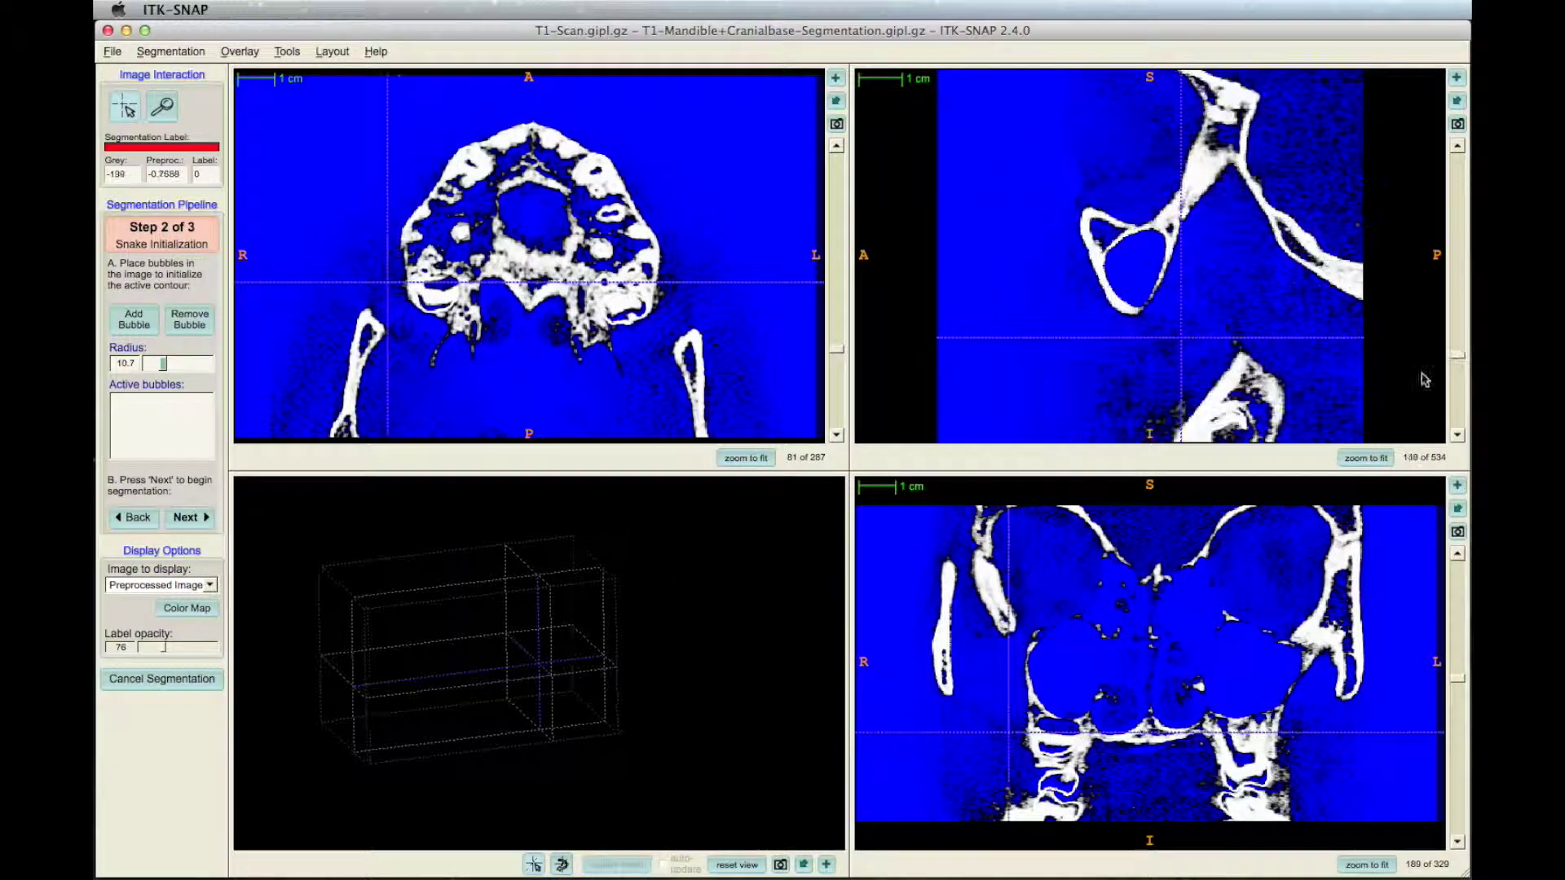
scroll(1283, 398, down, 10)
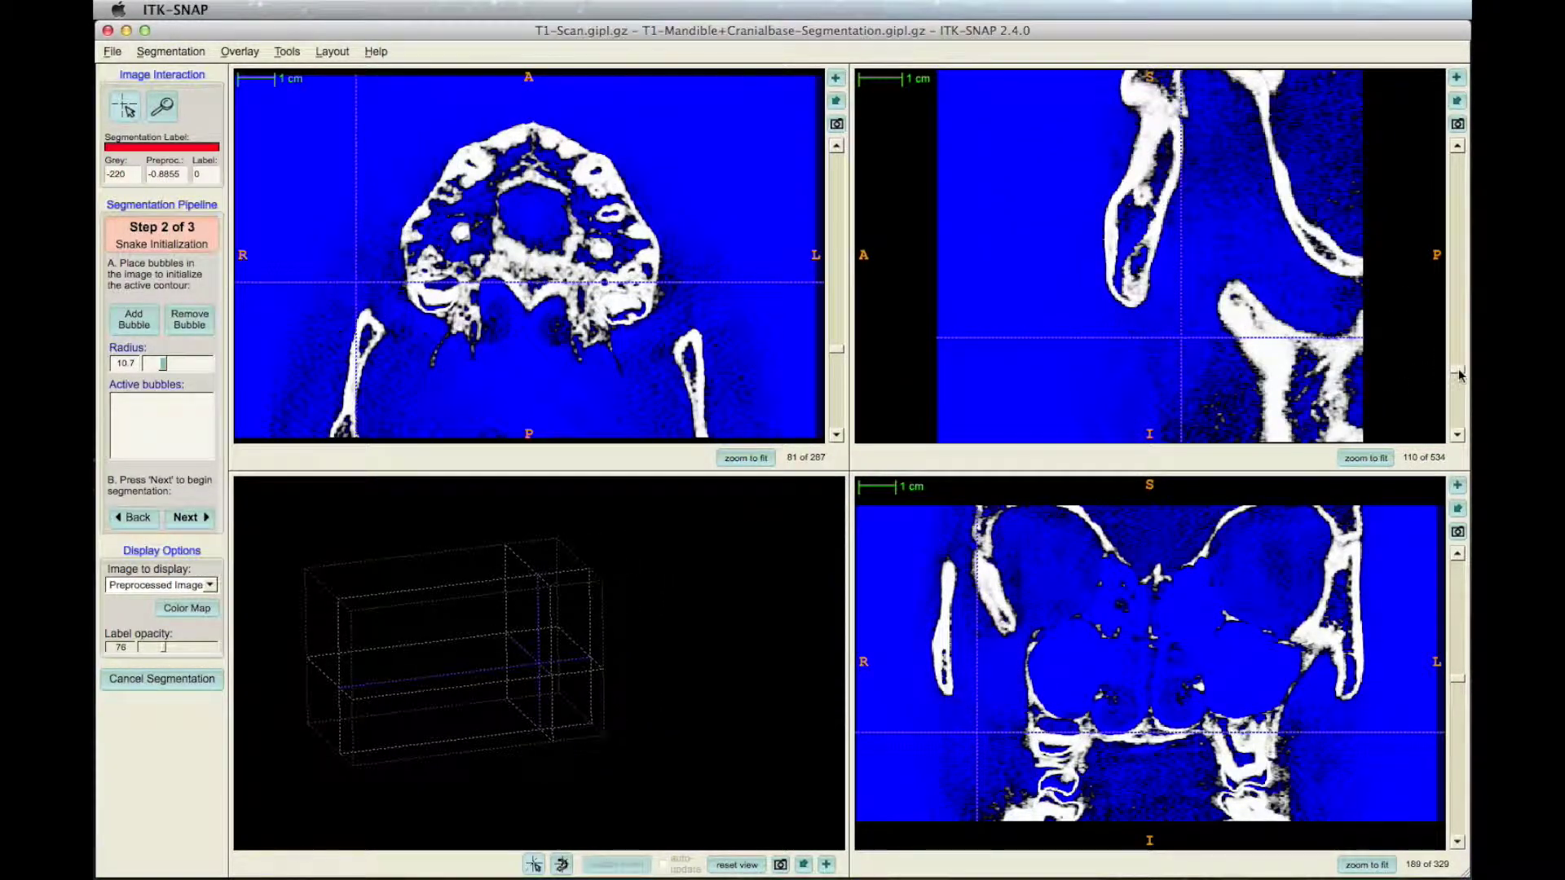
scroll(1261, 369, down, 10)
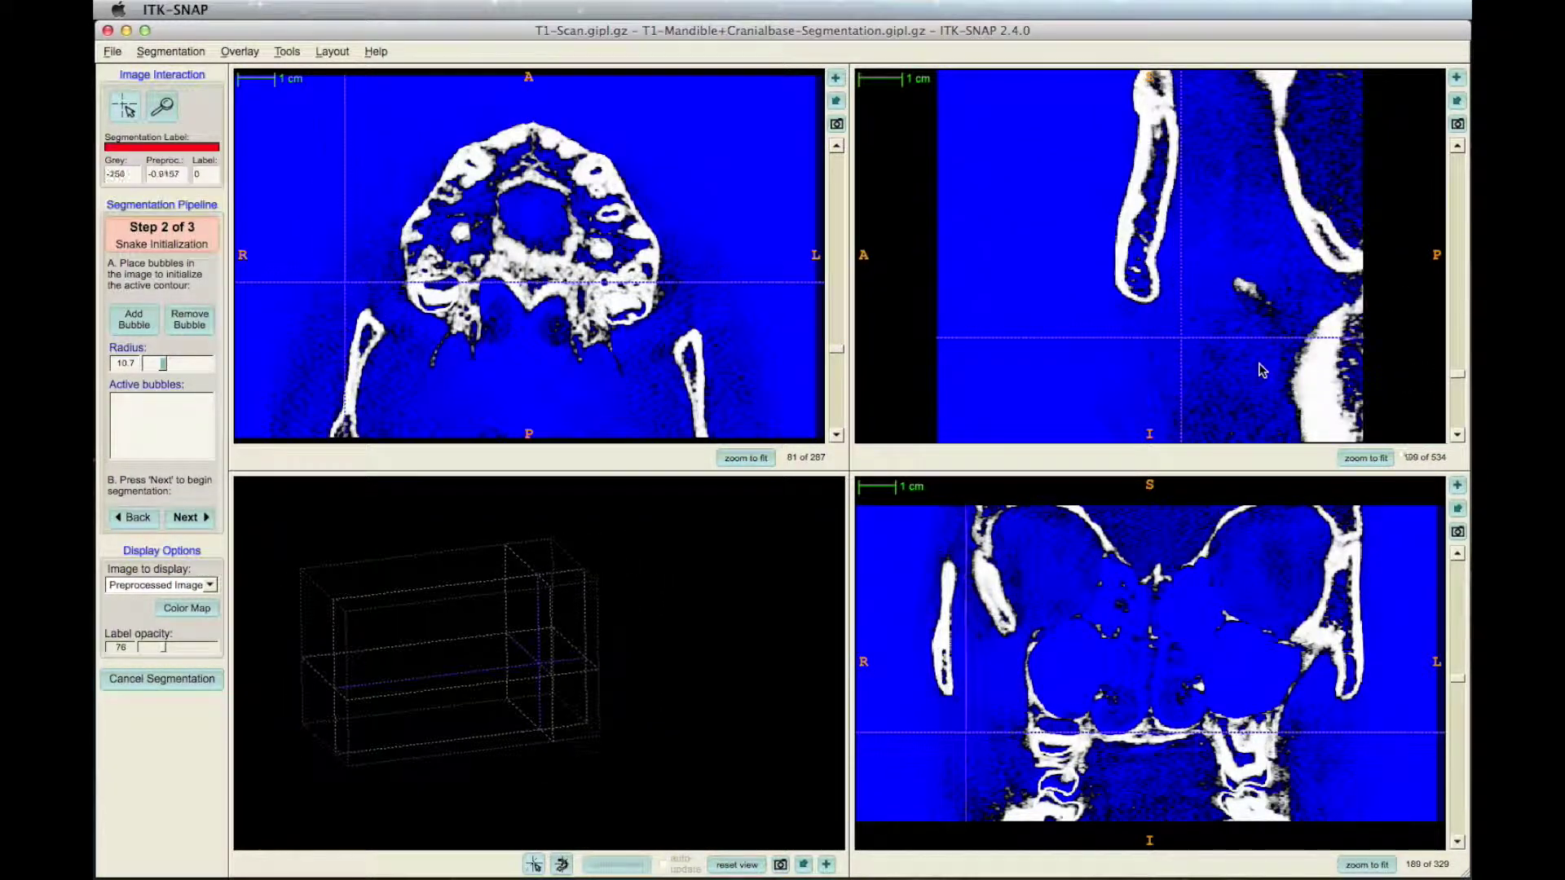
scroll(1262, 367, down, 10)
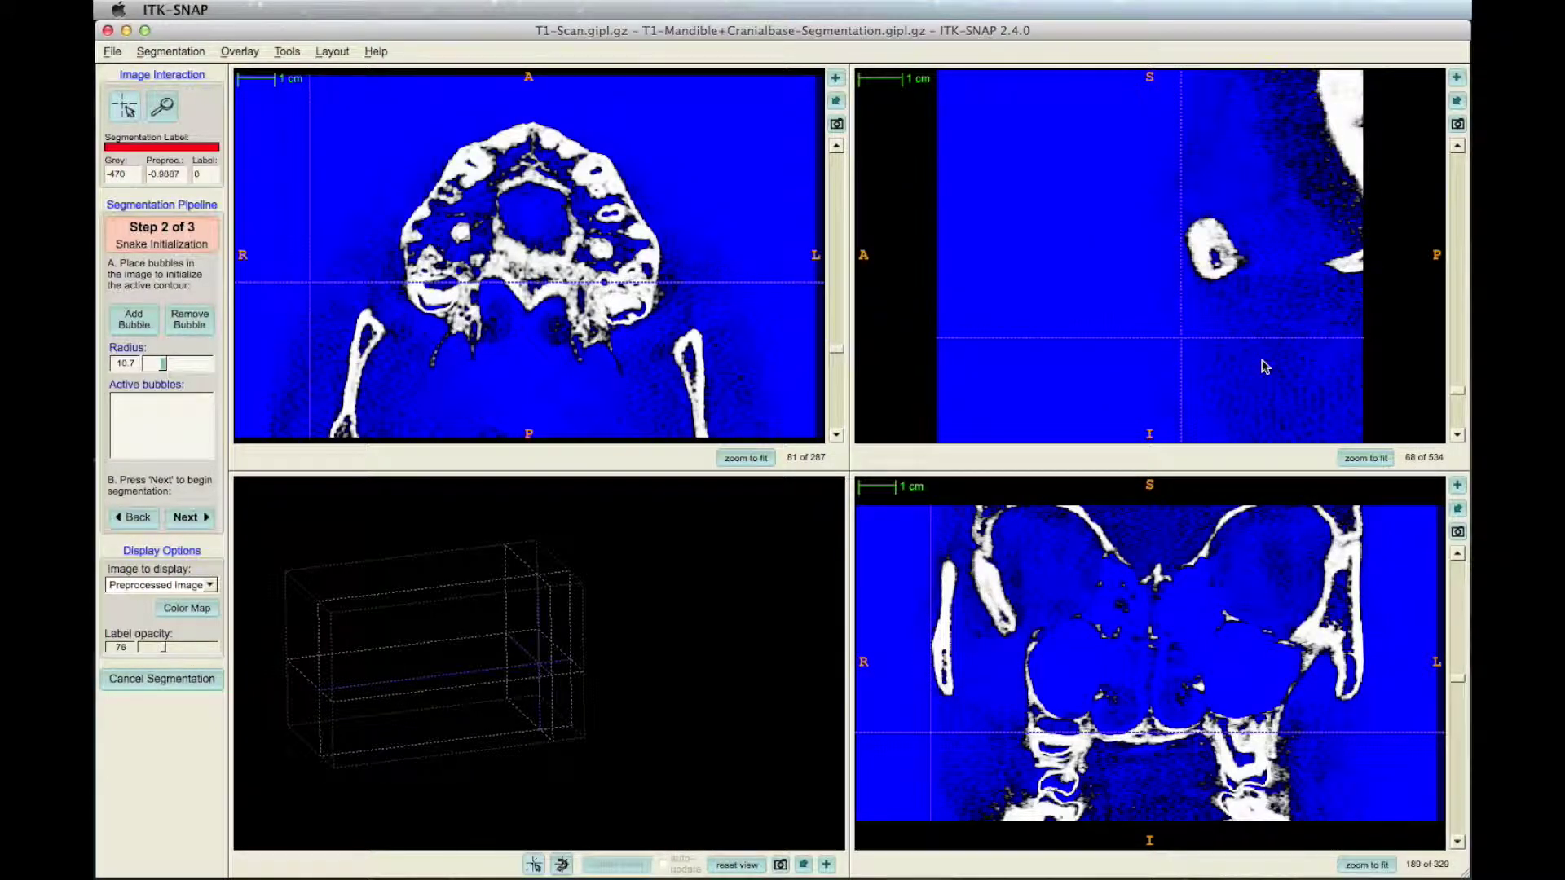
click(1202, 263)
key(Return)
scroll(1188, 300, down, 2)
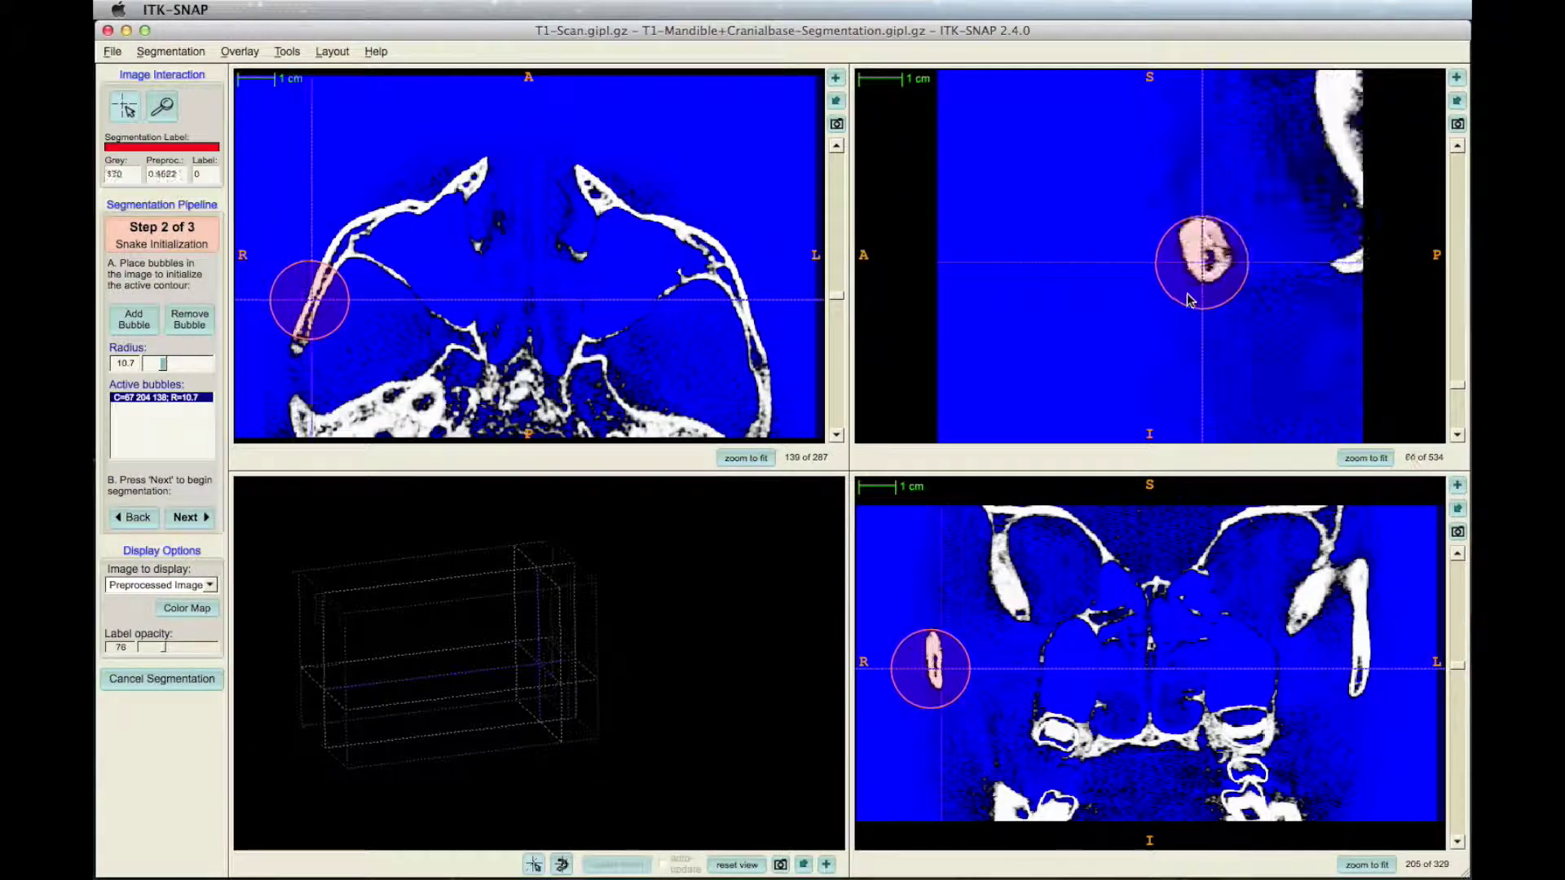
scroll(1188, 300, up, 5)
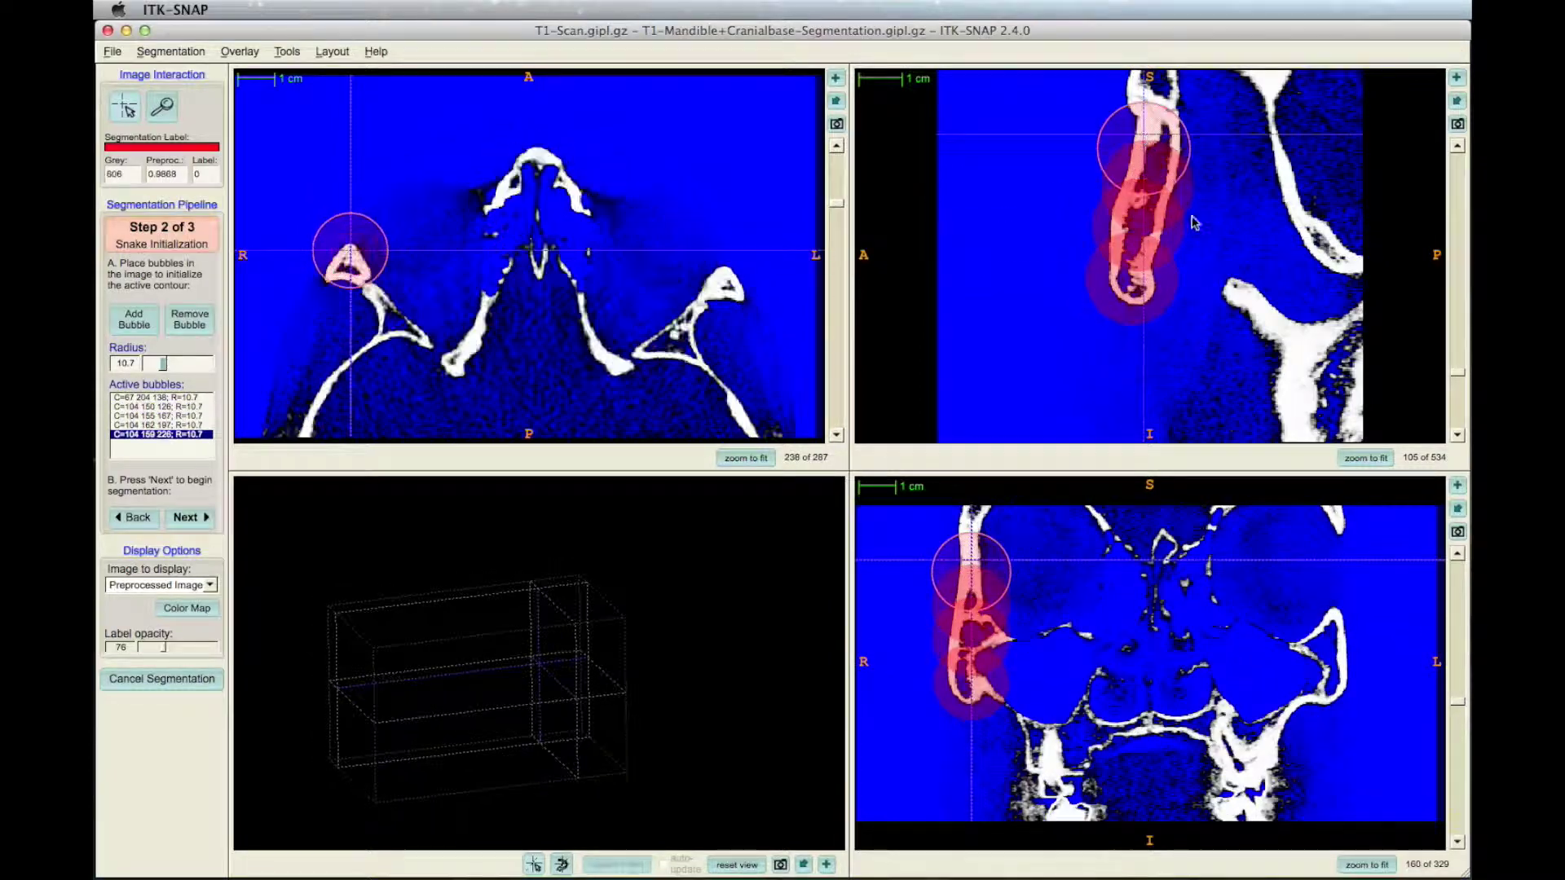
drag(1203, 236, 1242, 300)
key(Return)
scroll(1244, 308, up, 8)
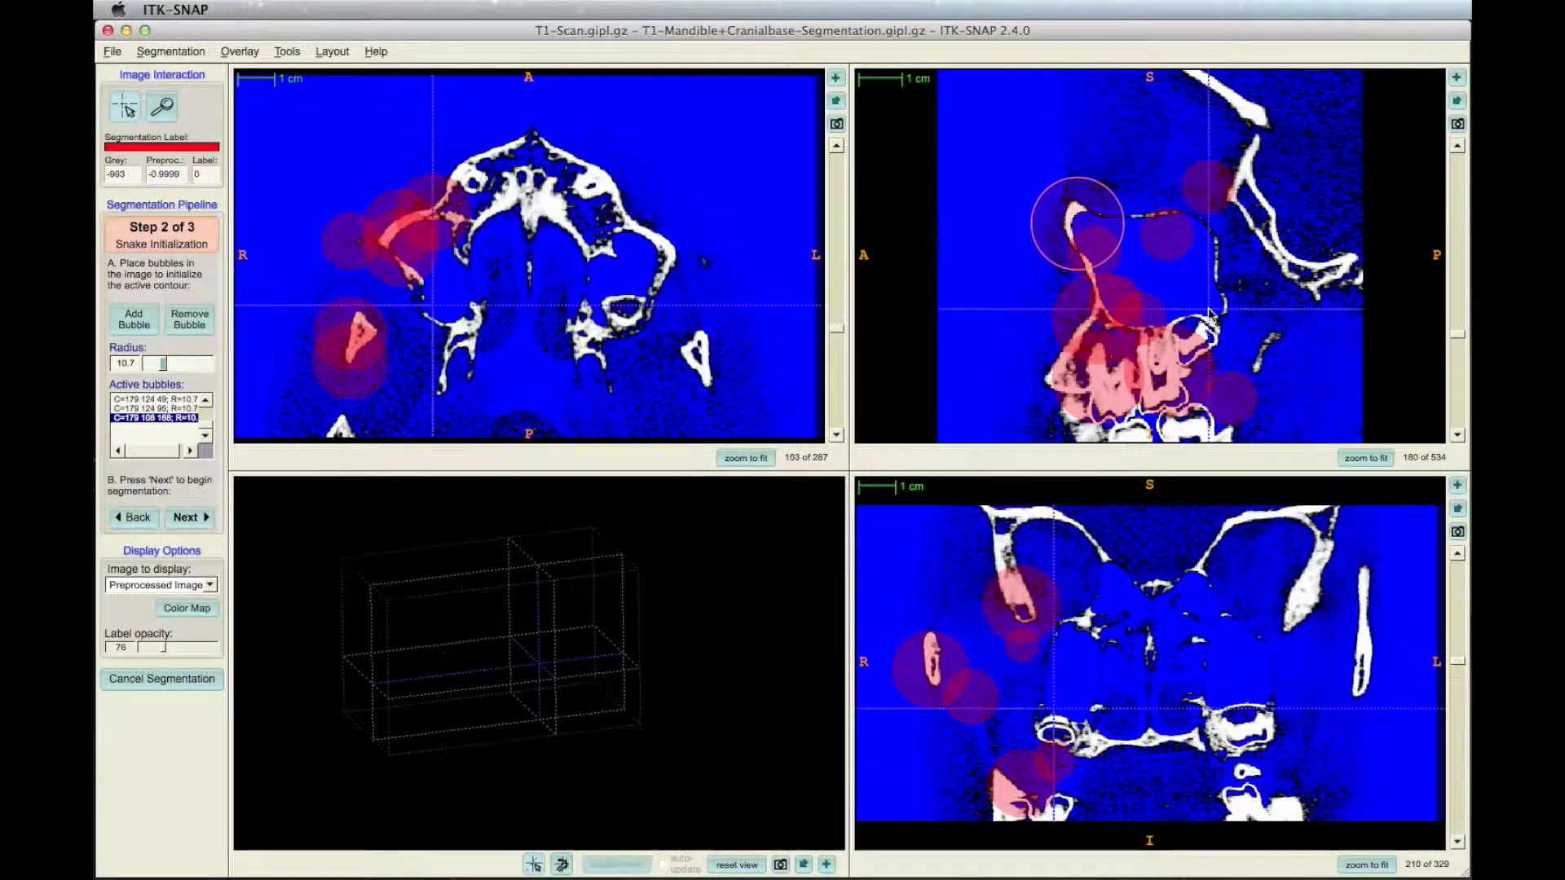
Redo preprocessing with upper threshold 3024 and smoothness about 5.26
click(134, 518)
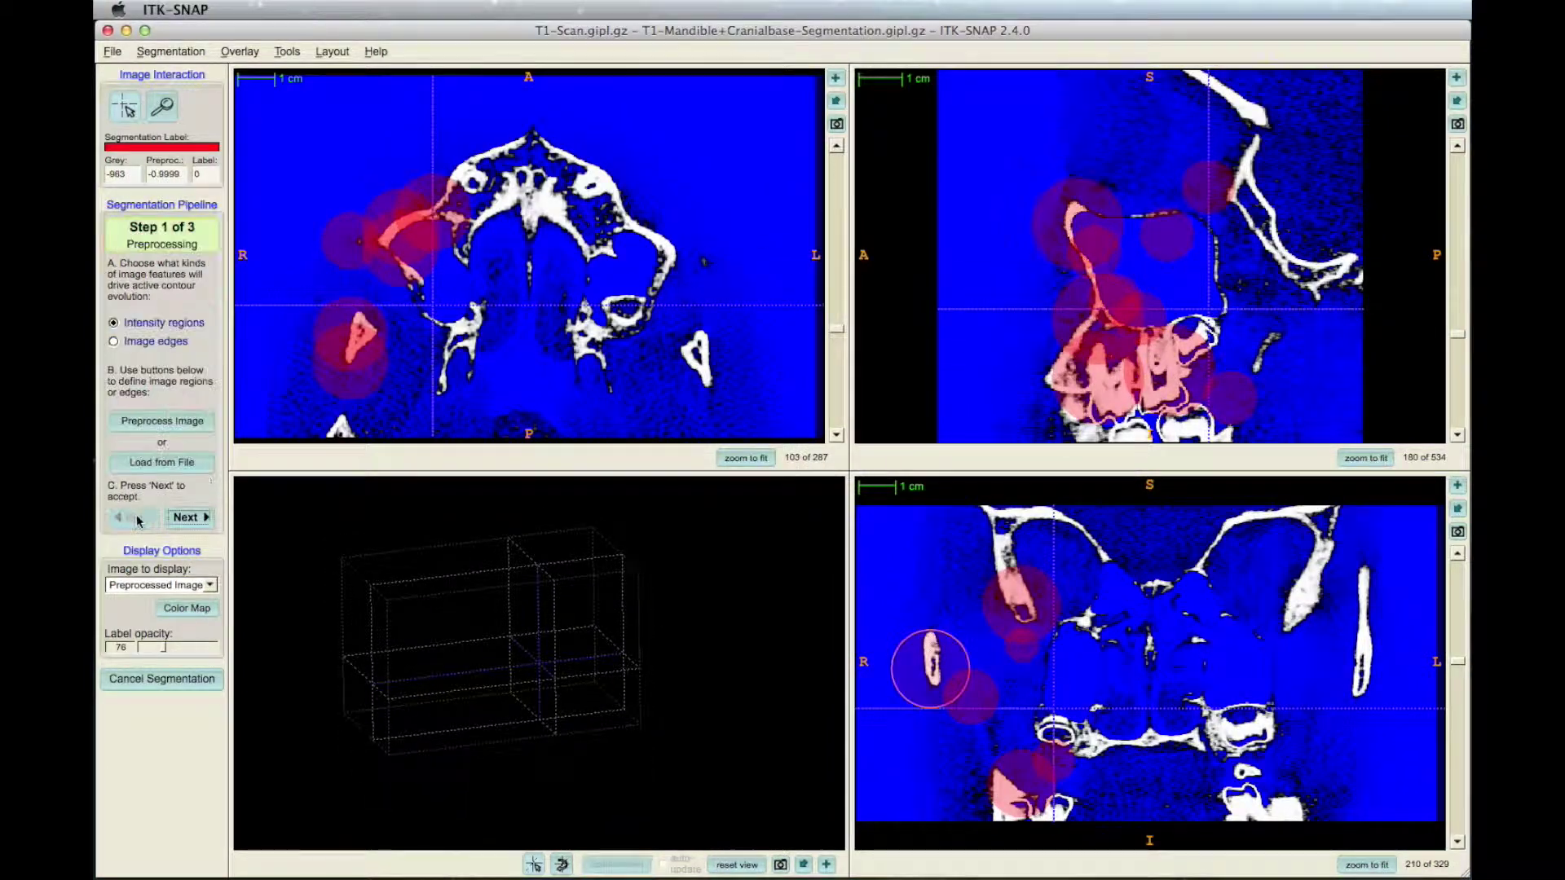
click(162, 422)
drag(763, 512, 803, 517)
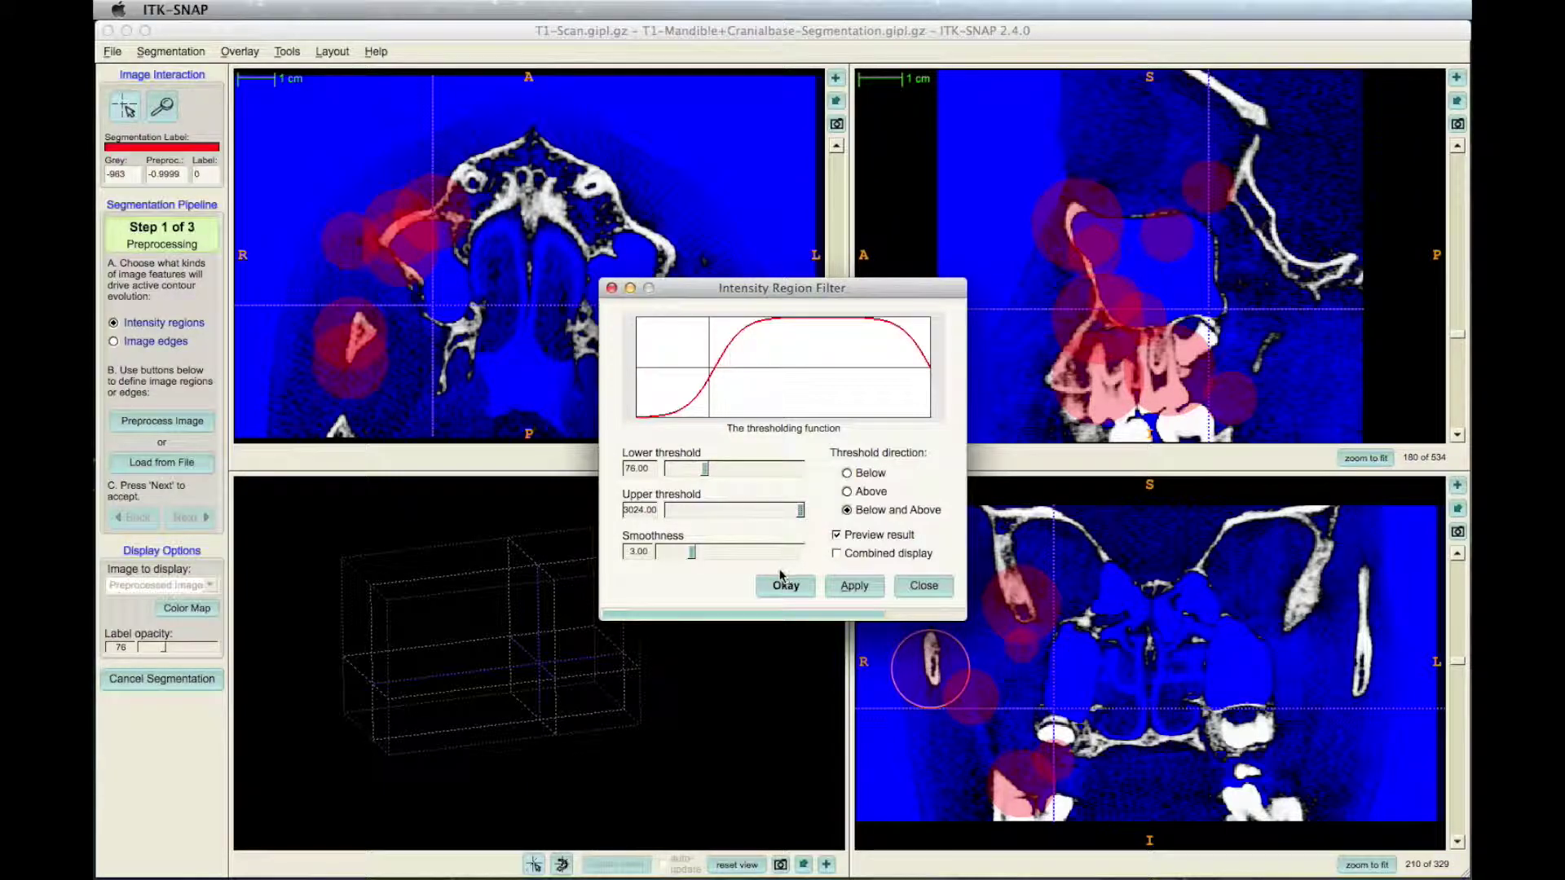
drag(692, 553, 727, 557)
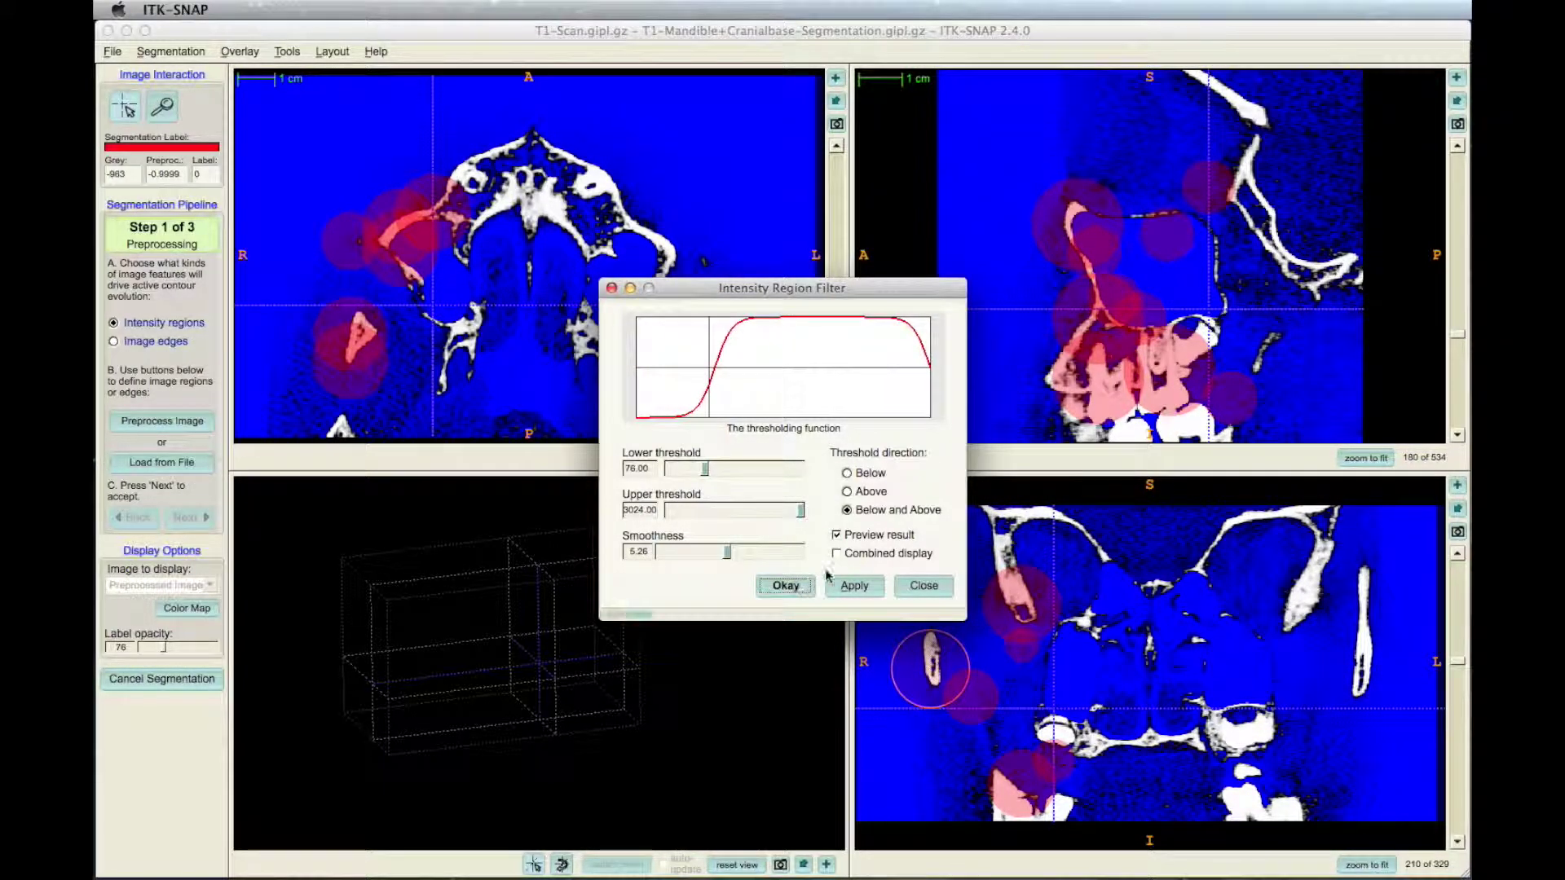
click(785, 585)
Add more bubbles across the upper face and advance to contour evolution
click(189, 516)
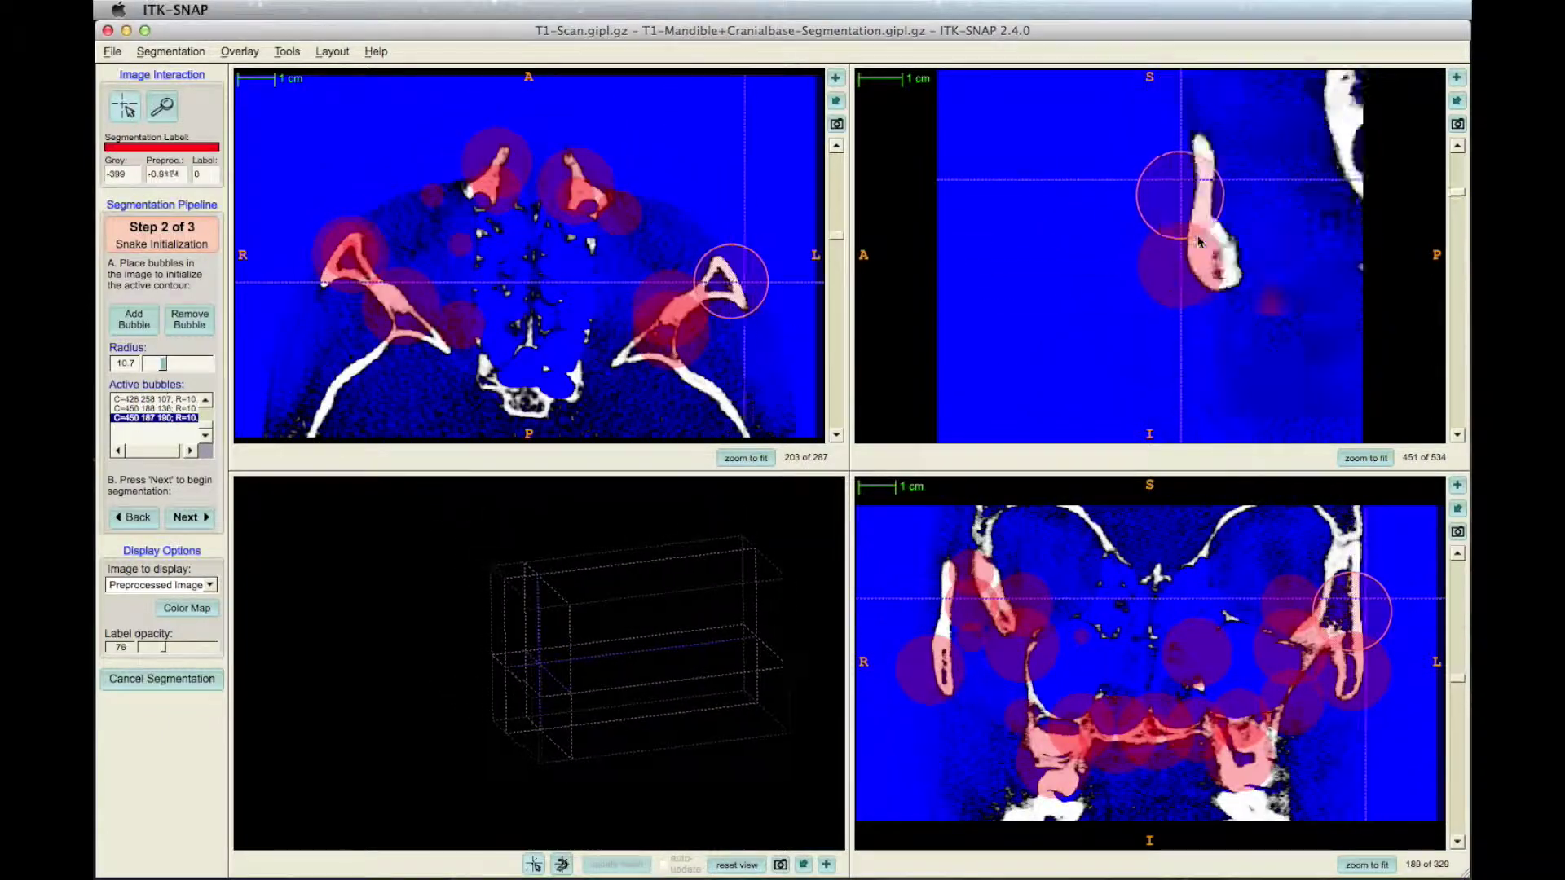
scroll(1199, 242, down, 10)
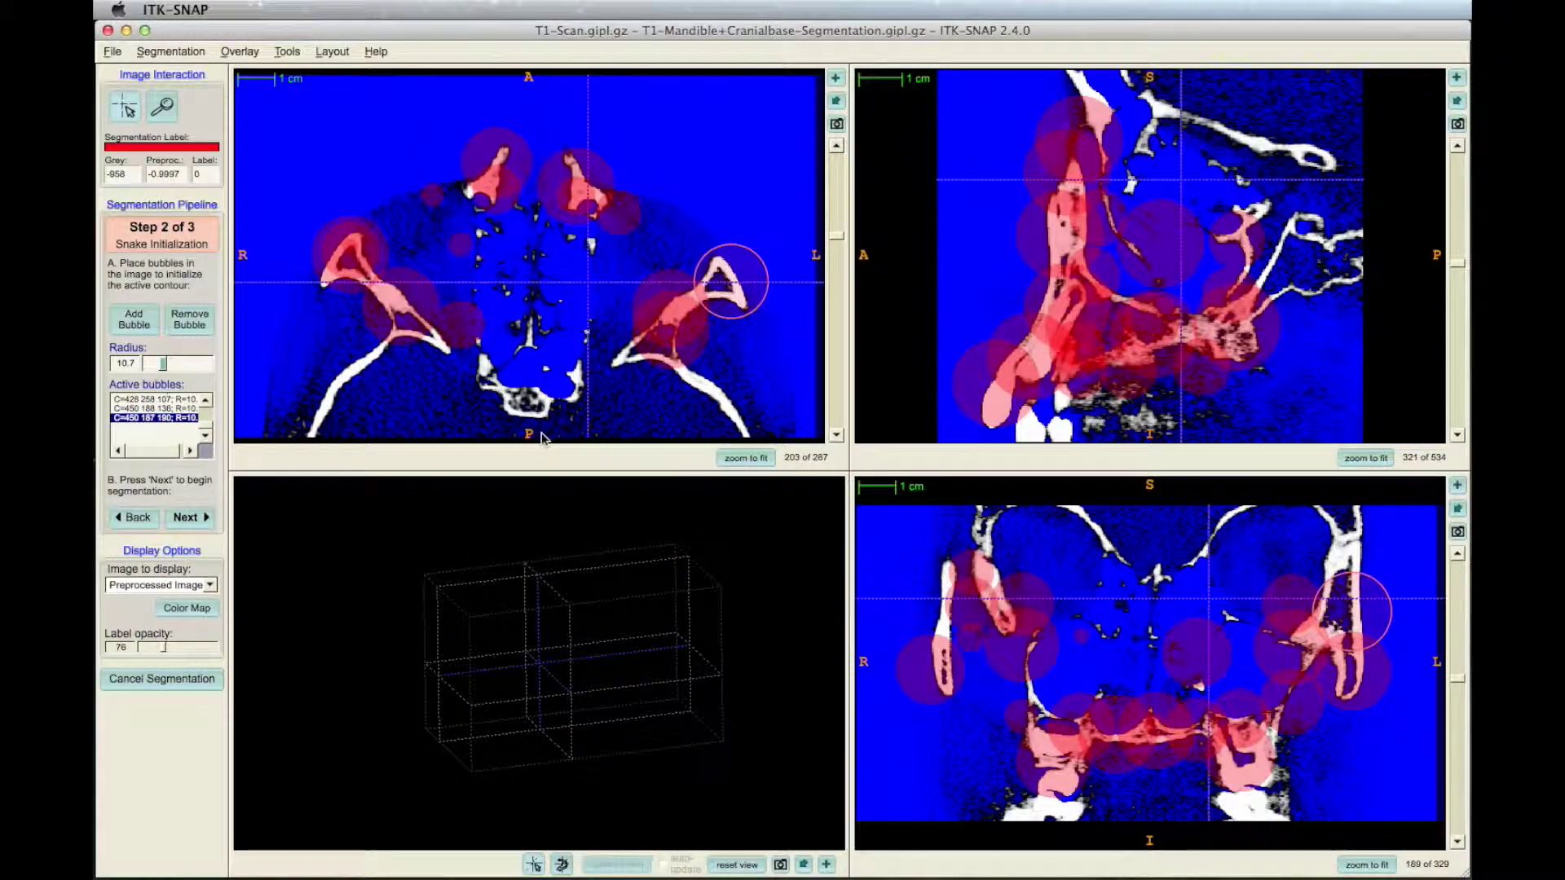
click(201, 516)
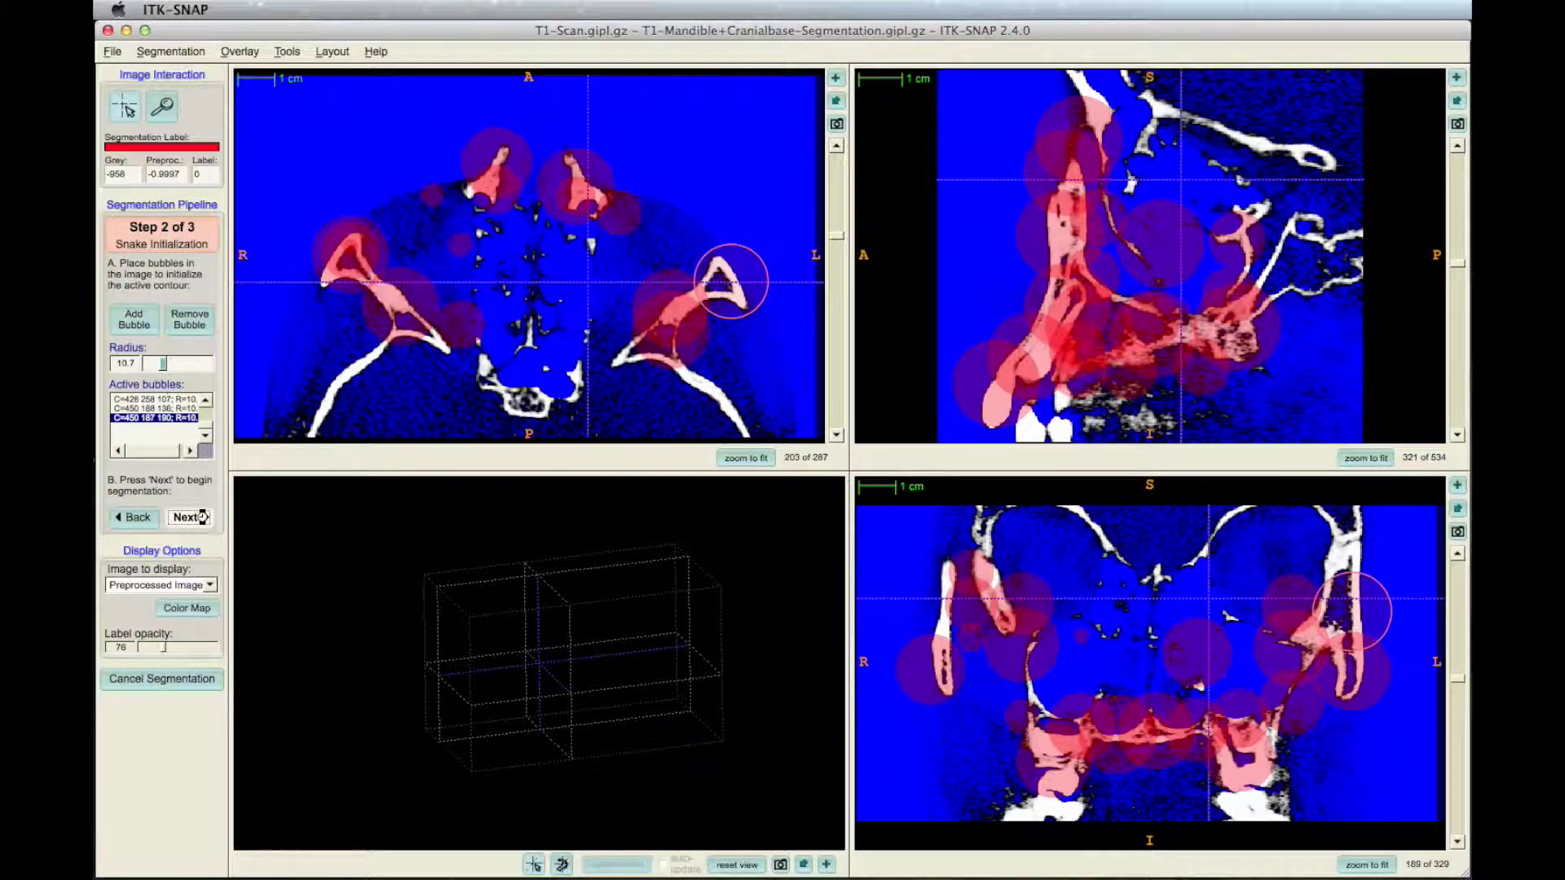
Reach Step 3 and accept the snake evolution parameters
click(203, 518)
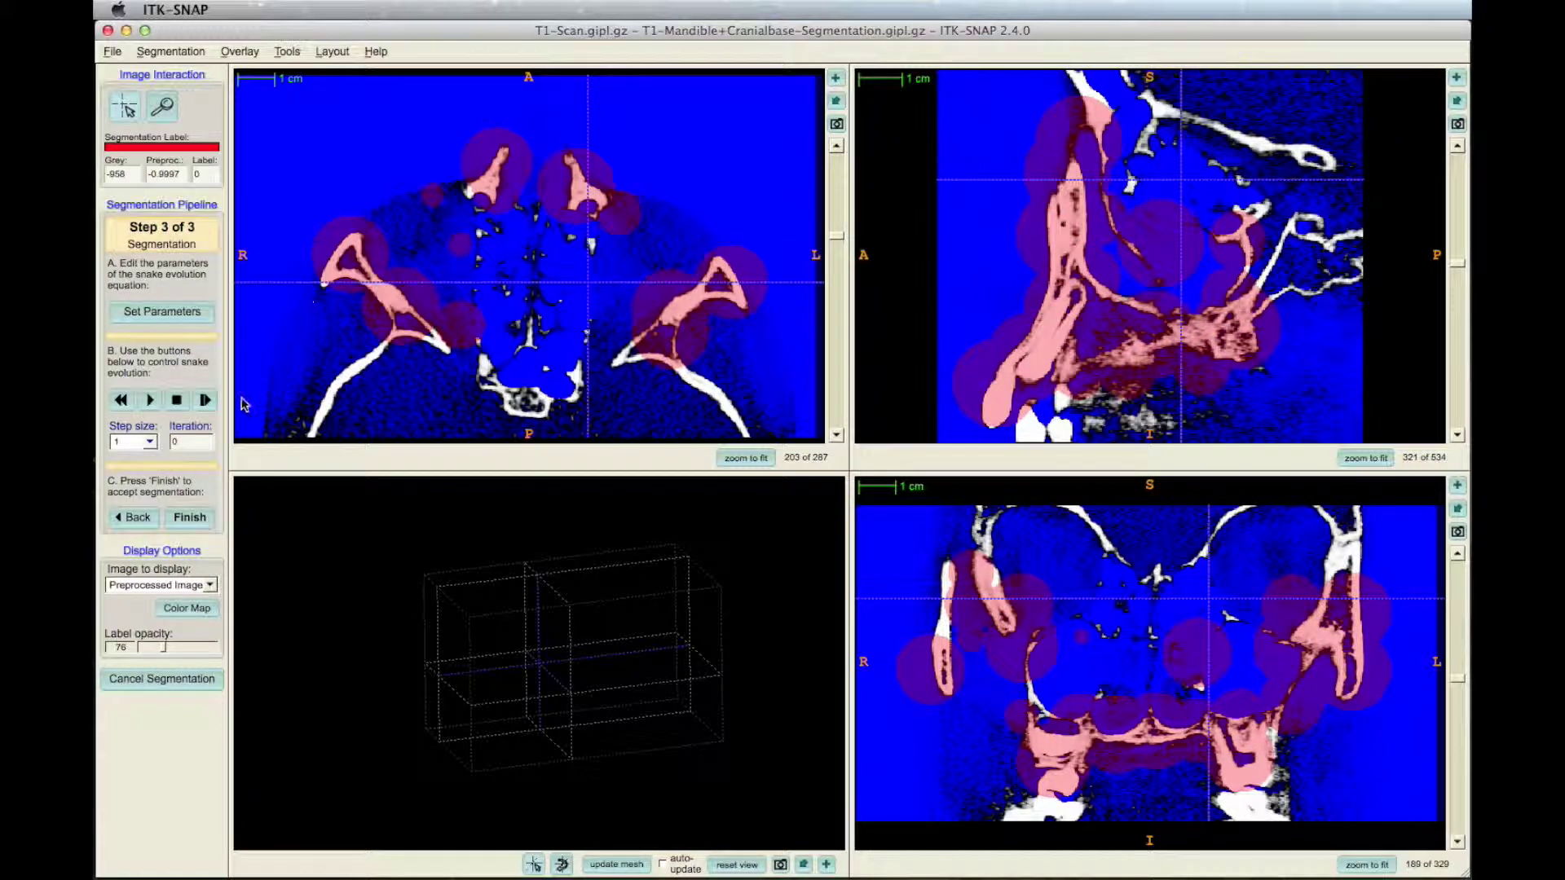
click(162, 313)
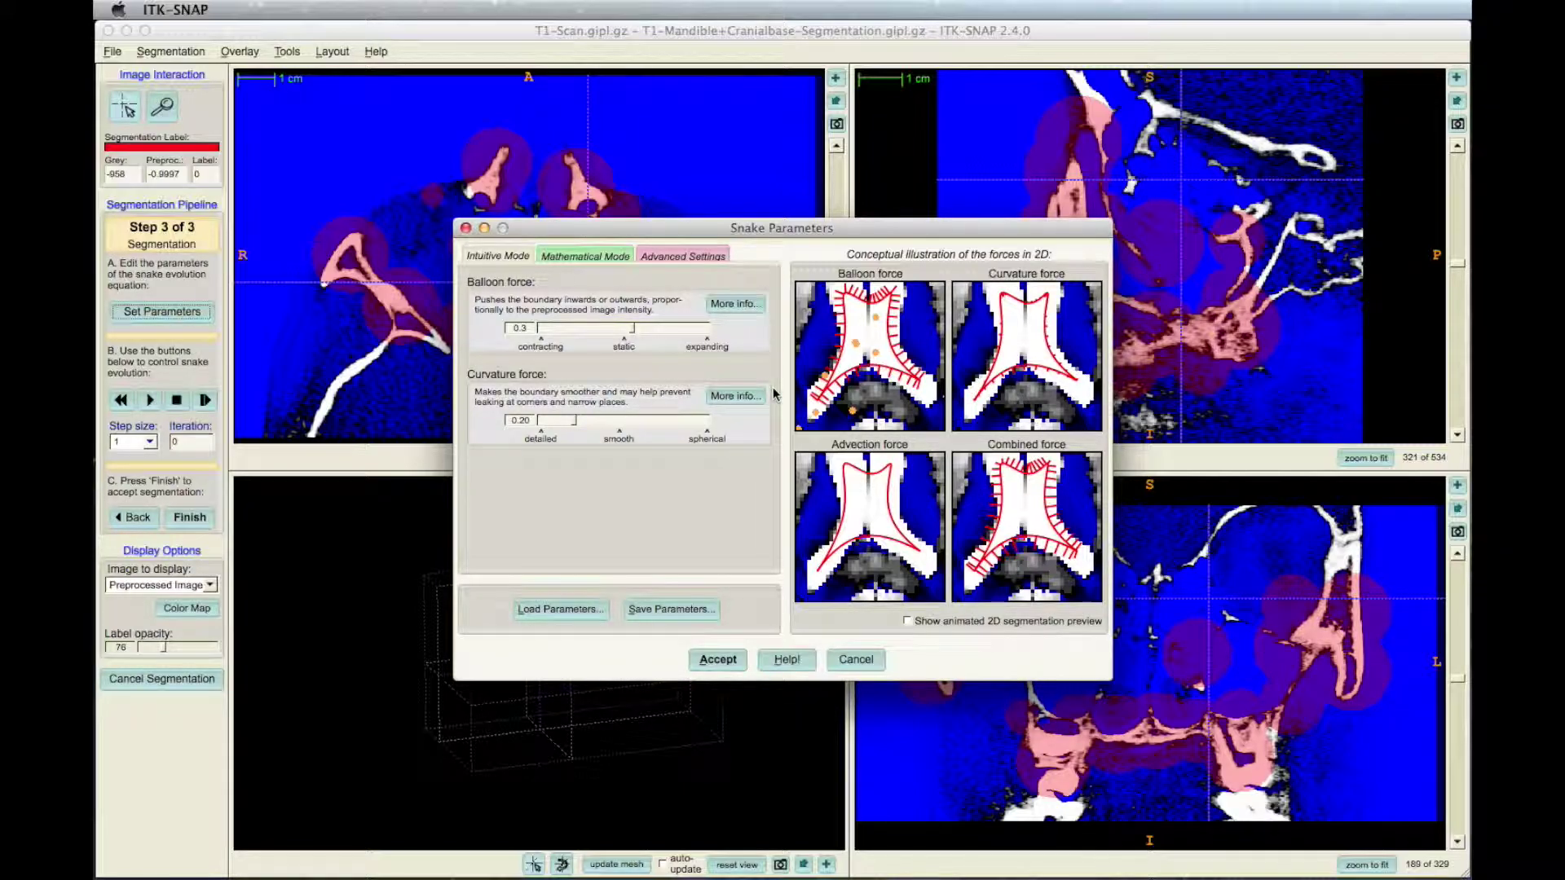
click(717, 660)
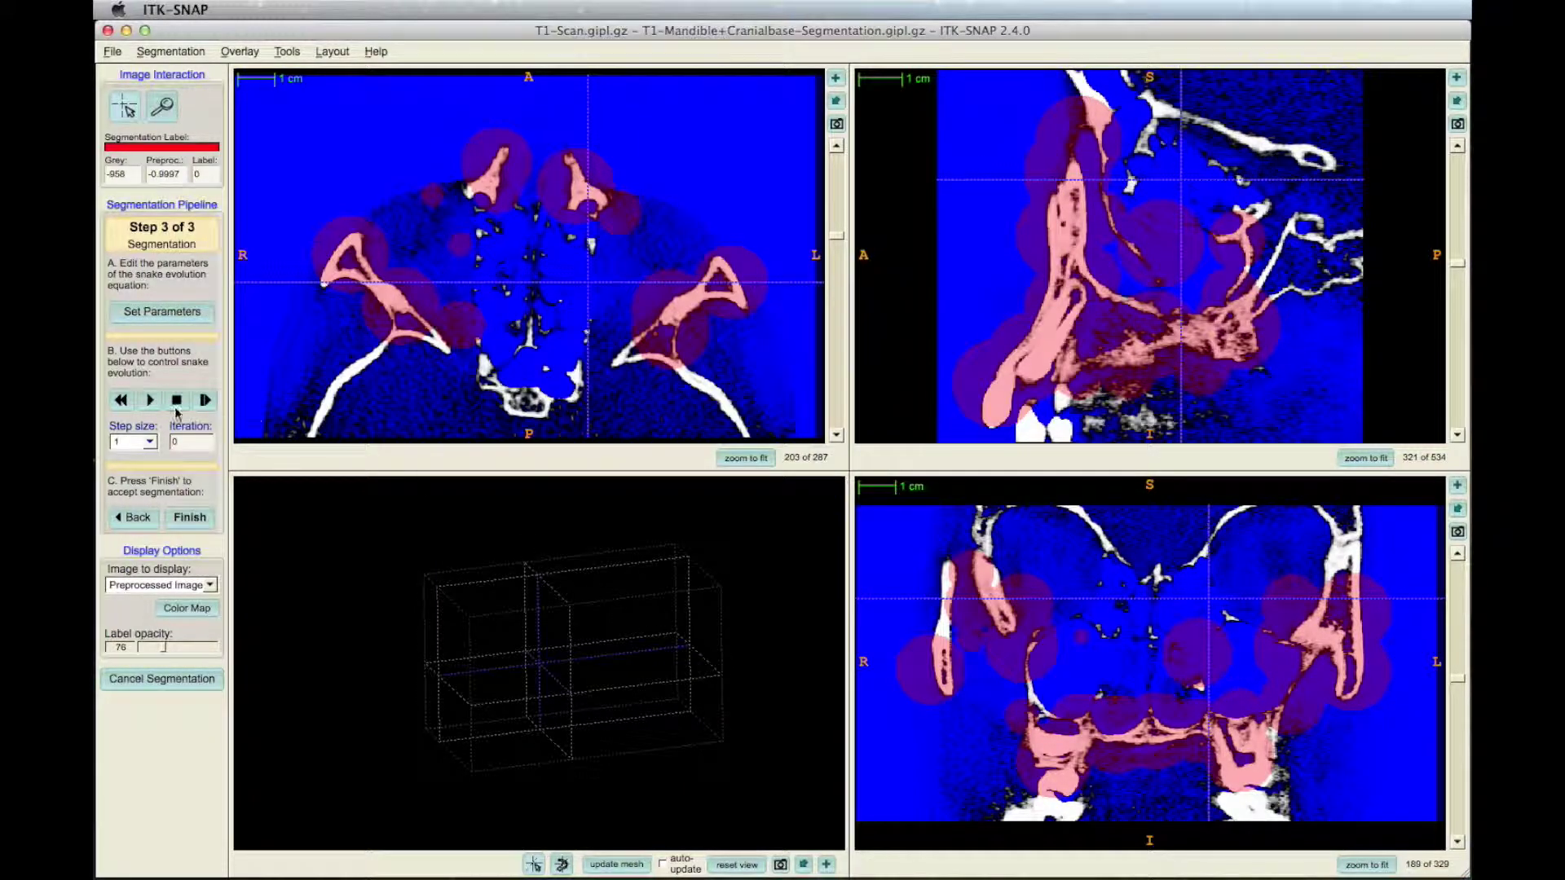
Evolve the snake to 281 iterations and inspect the red 3D mesh from the front
click(599, 865)
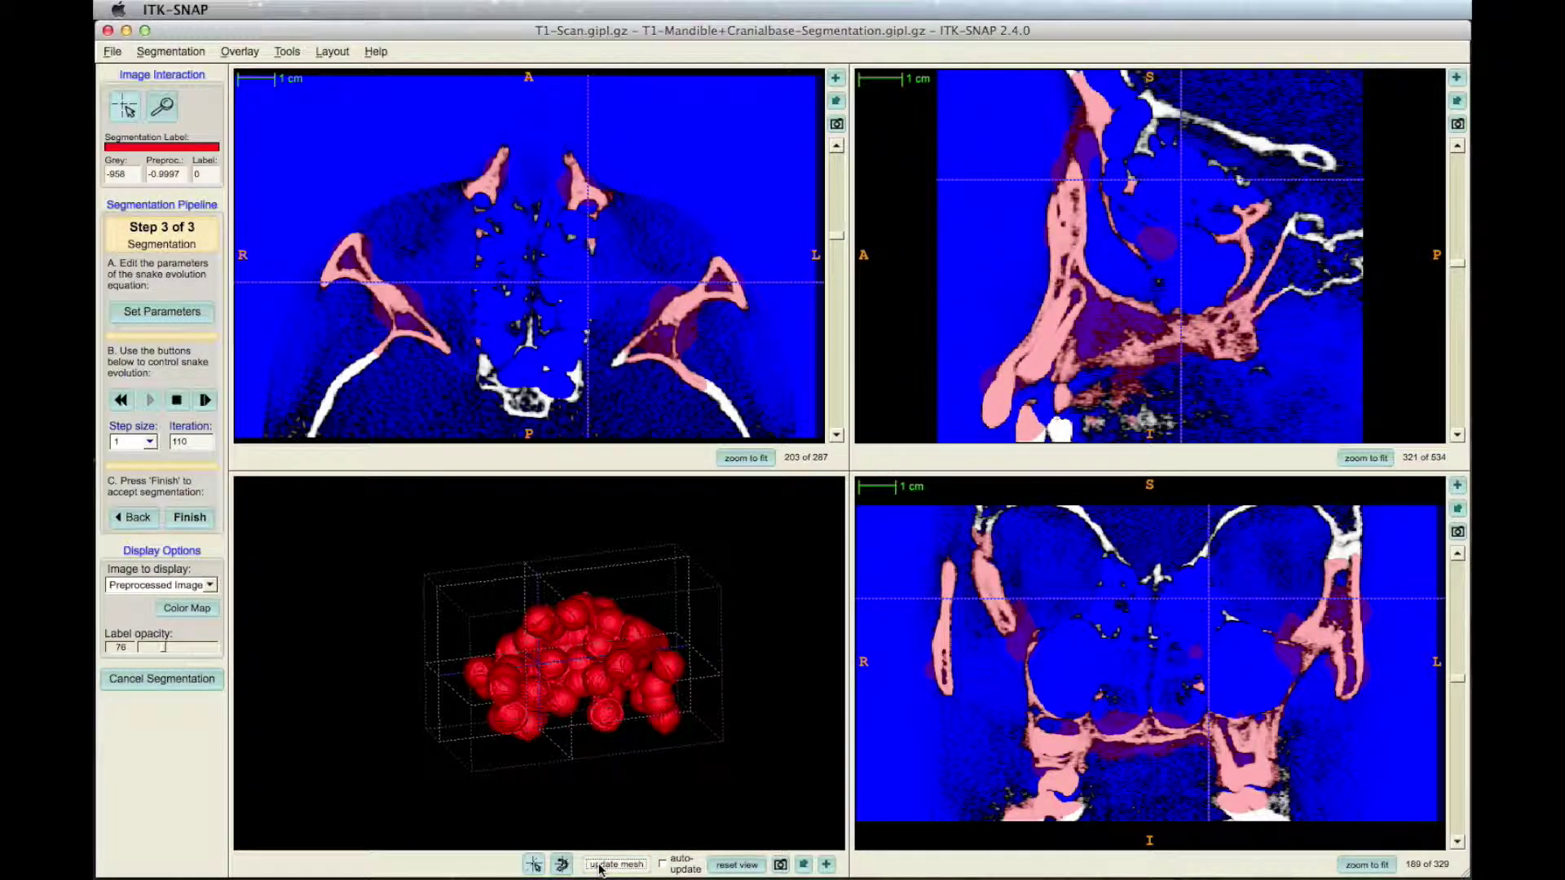
click(599, 866)
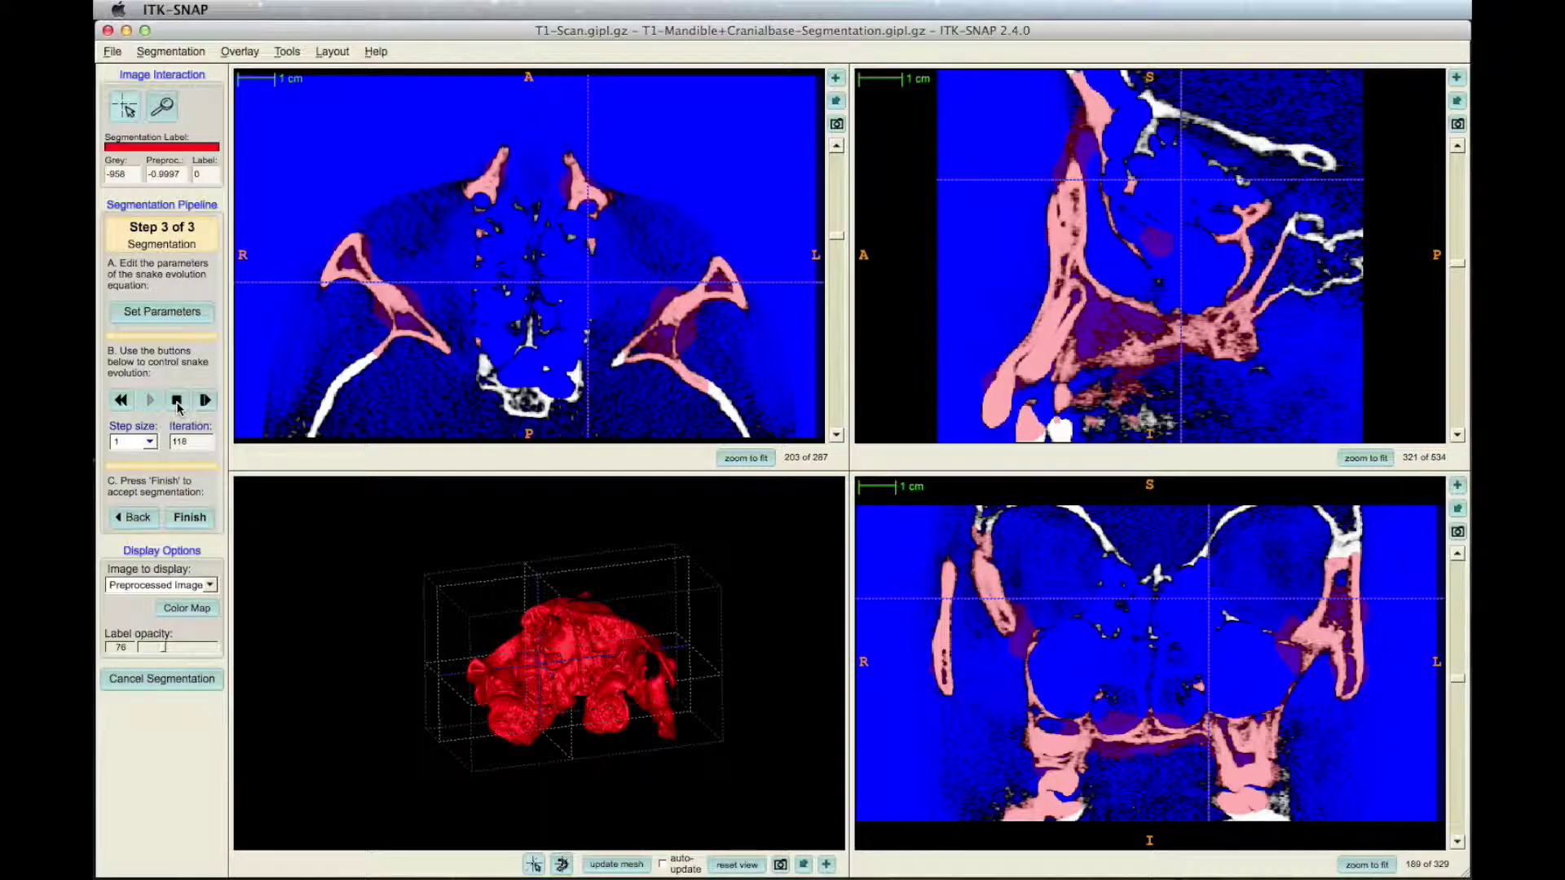
click(177, 401)
drag(554, 694, 524, 707)
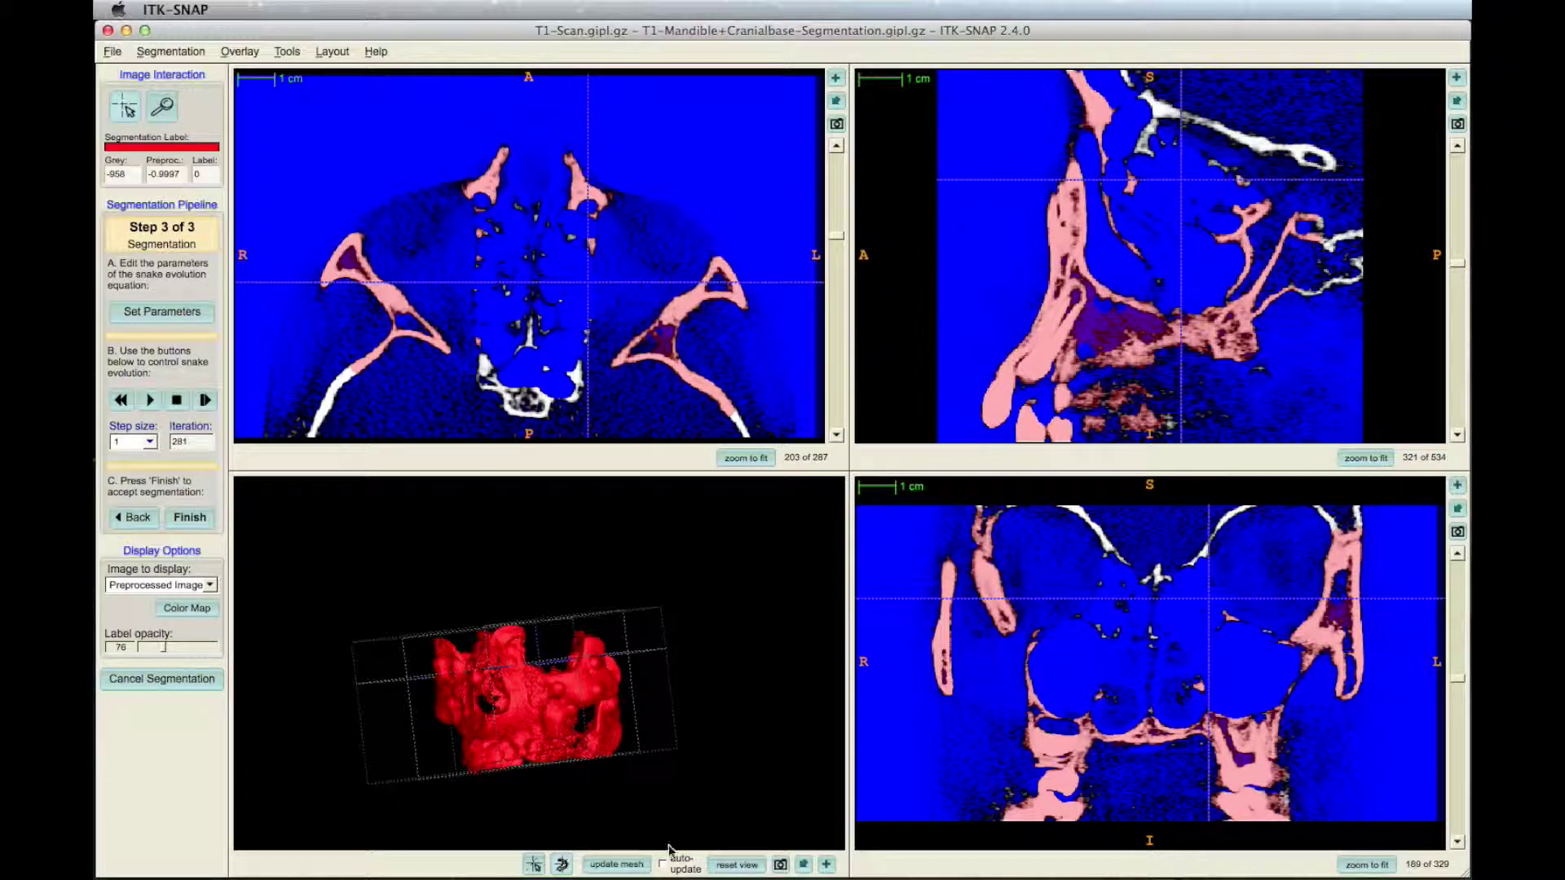
click(619, 865)
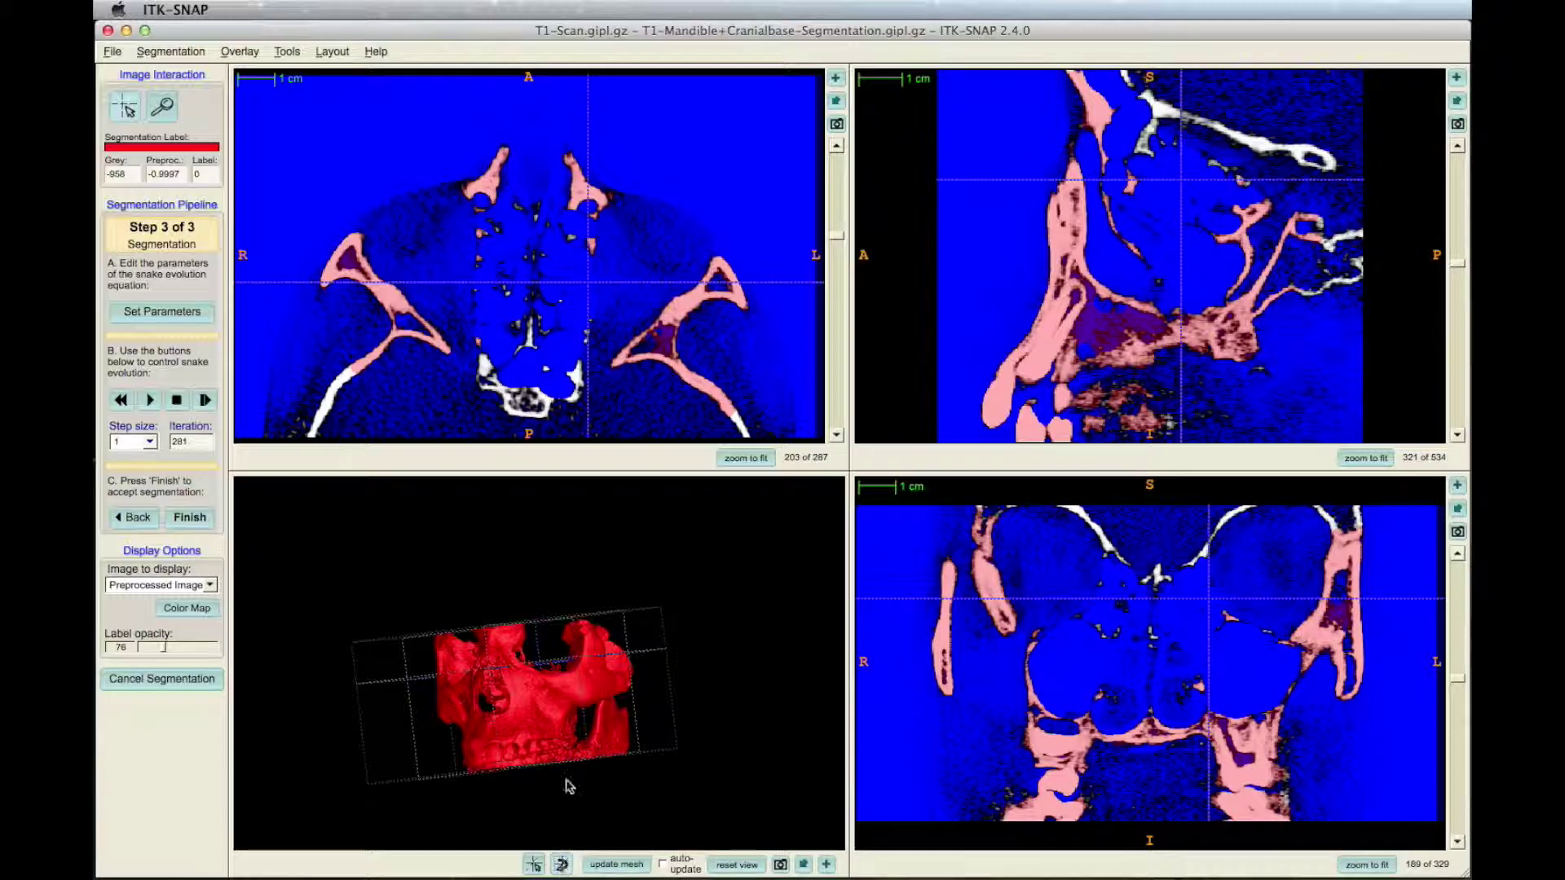
drag(568, 781, 520, 659)
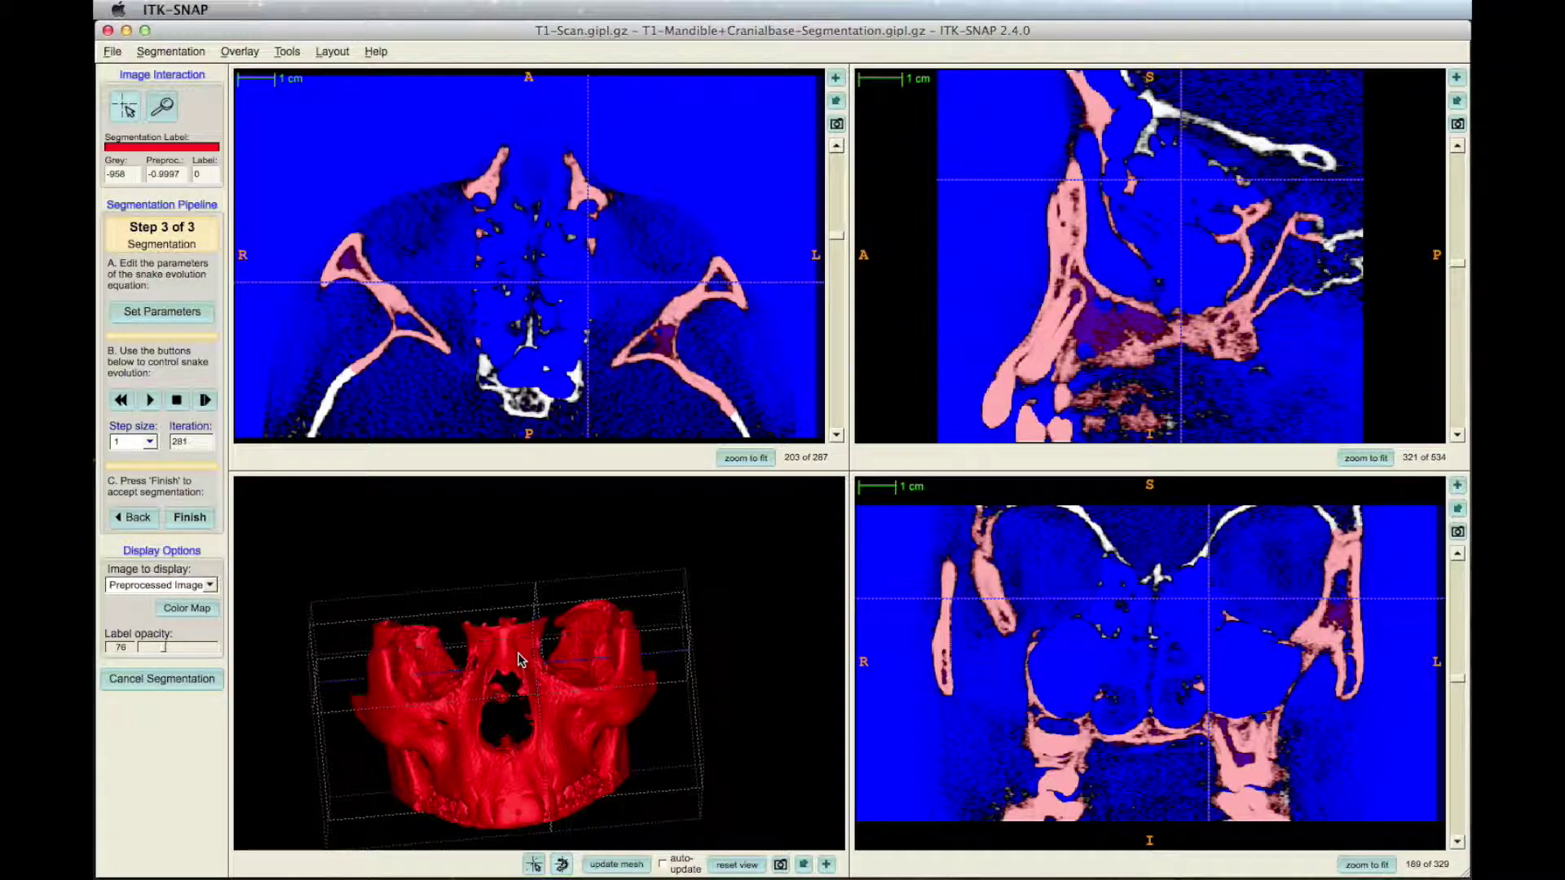
Finish the snake, mesh all three labels, and rotate the maximized 3D skull
click(205, 524)
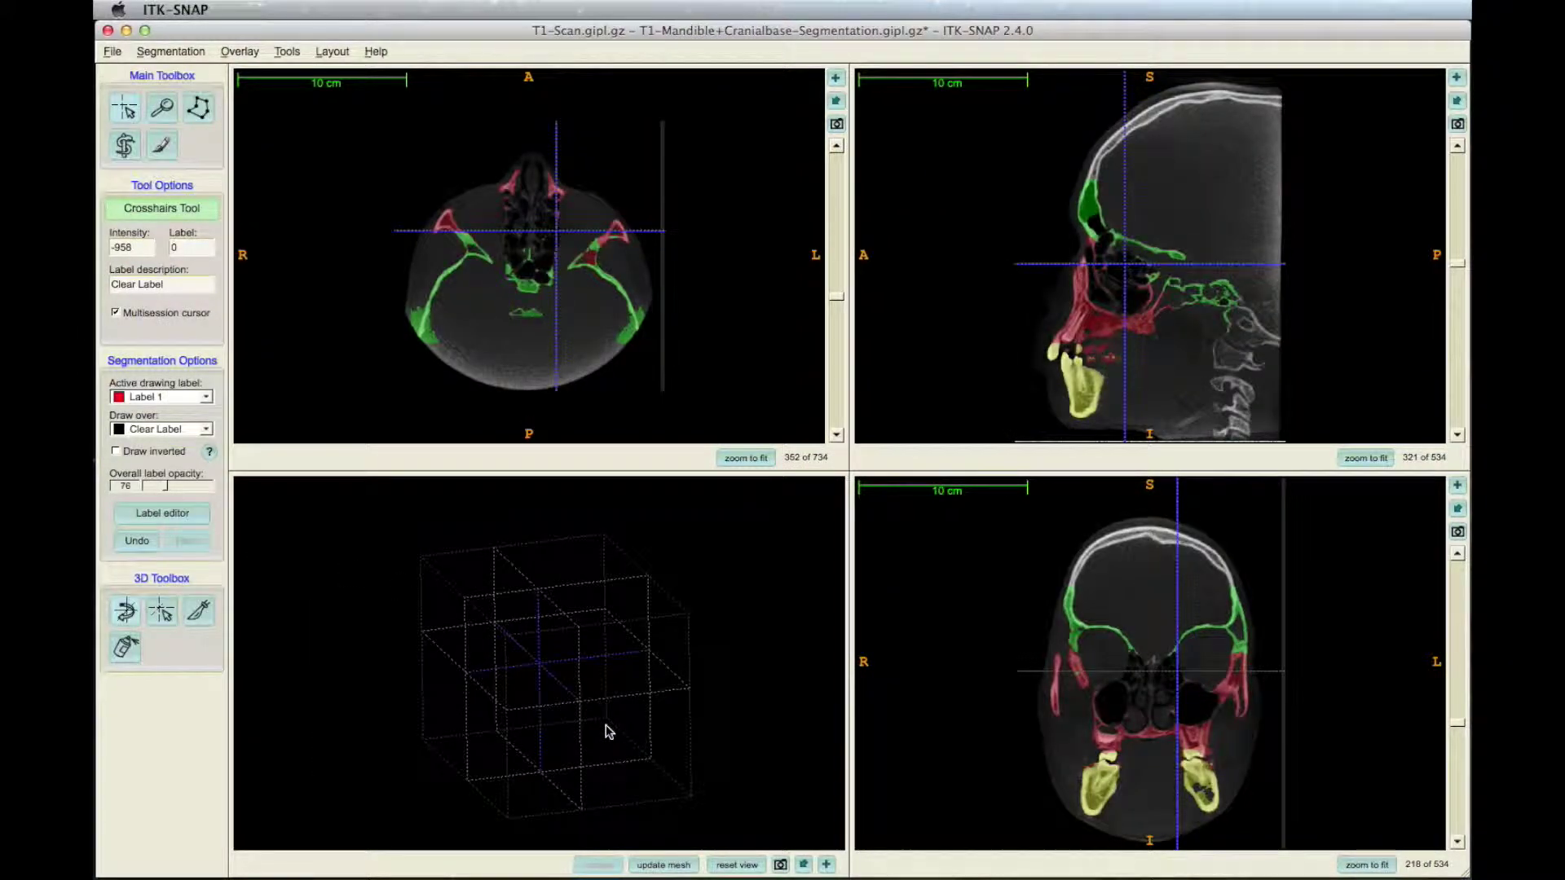
click(661, 865)
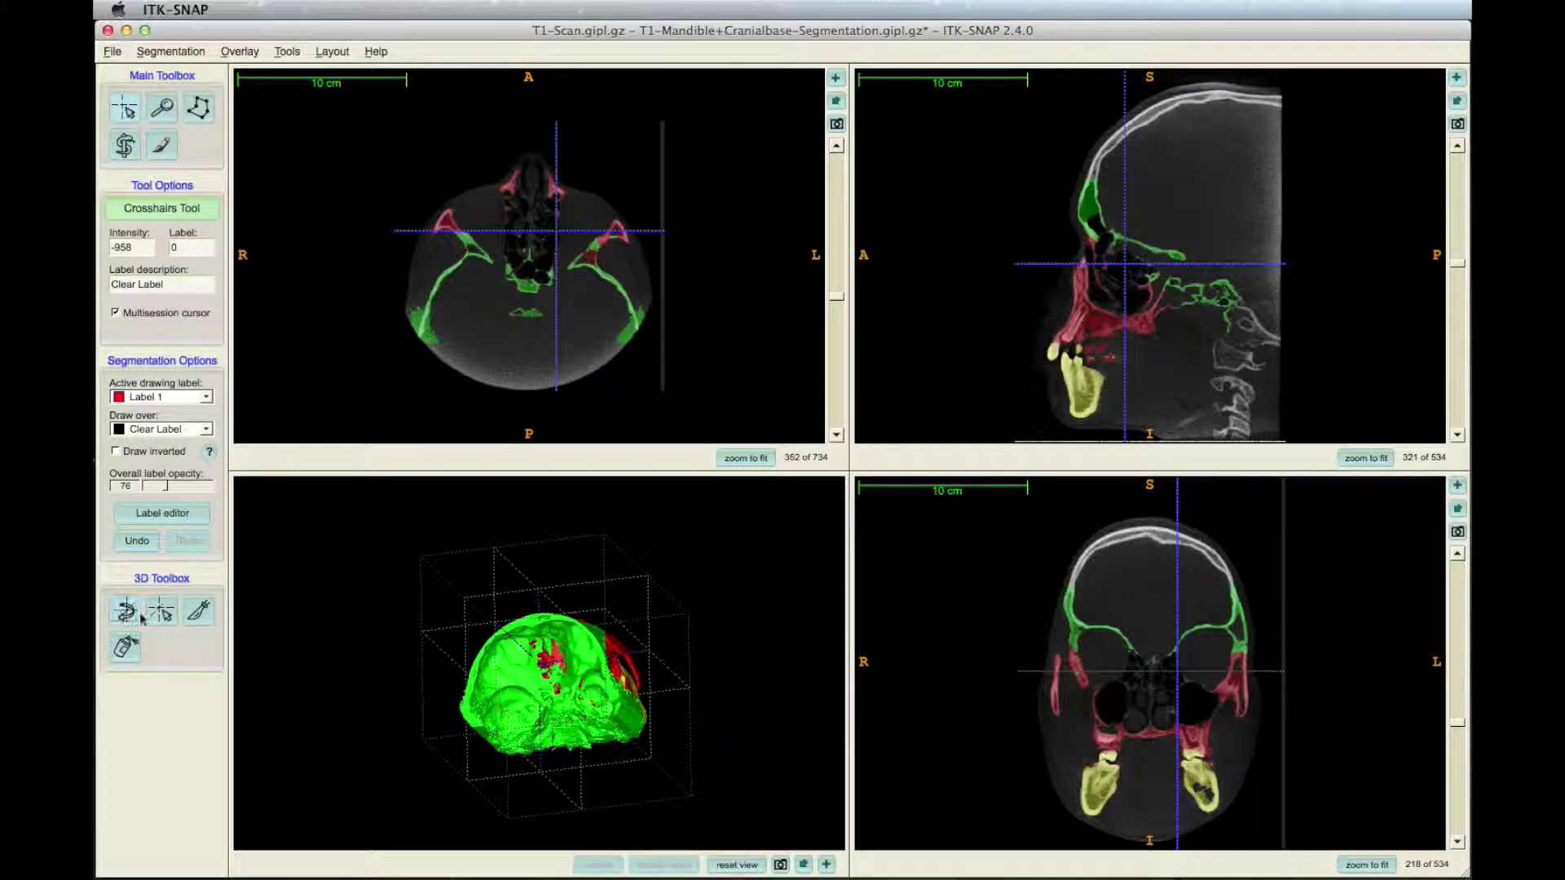
drag(457, 669, 786, 701)
click(825, 864)
drag(783, 570, 641, 593)
scroll(1017, 561, up, 3)
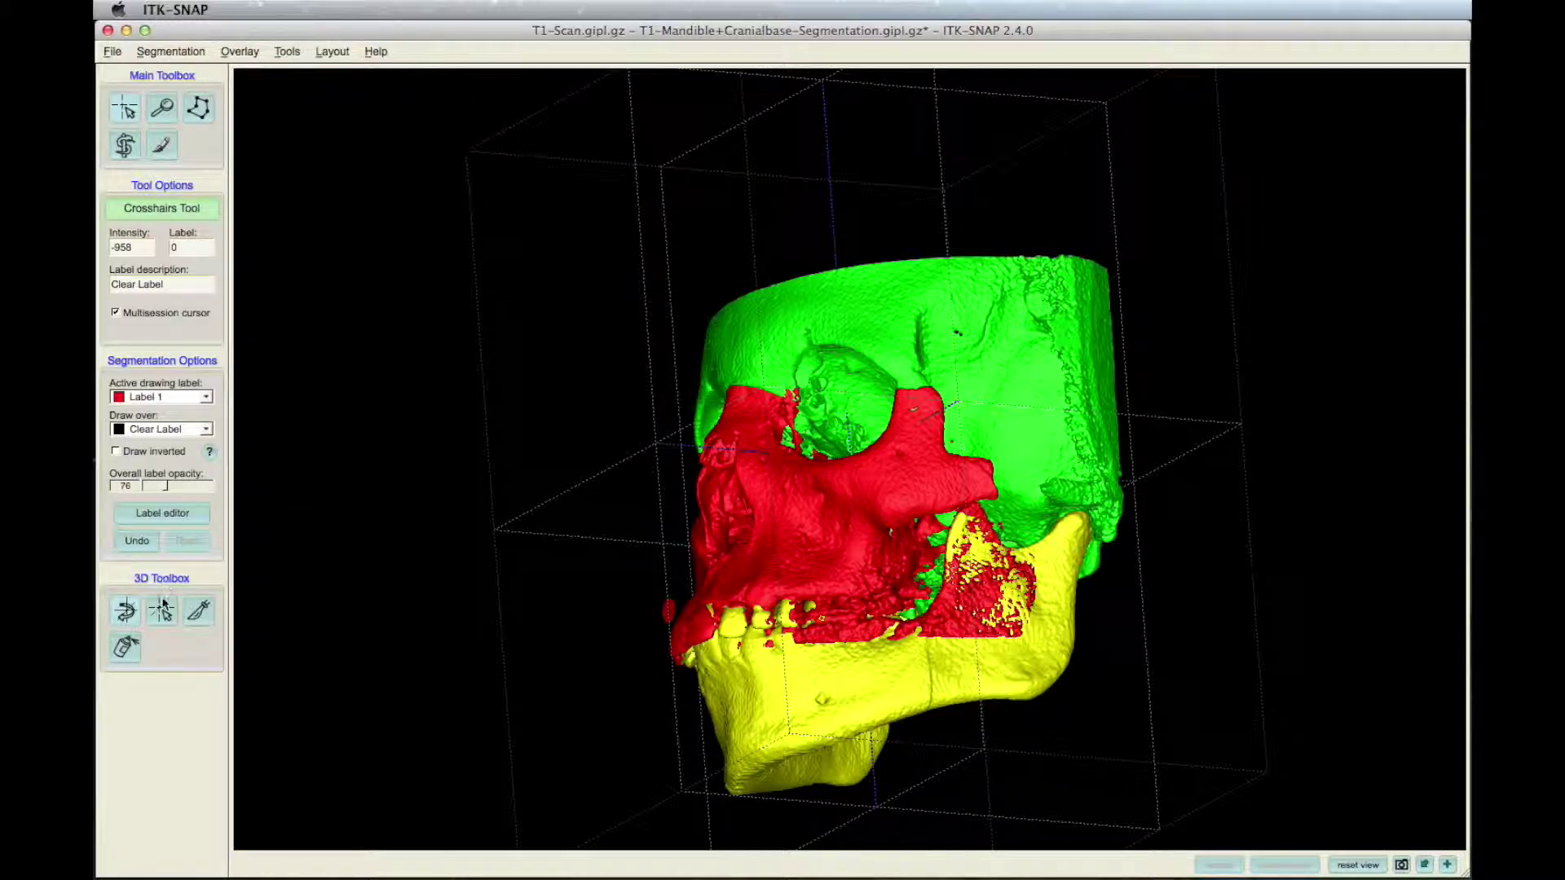
drag(970, 603, 1261, 774)
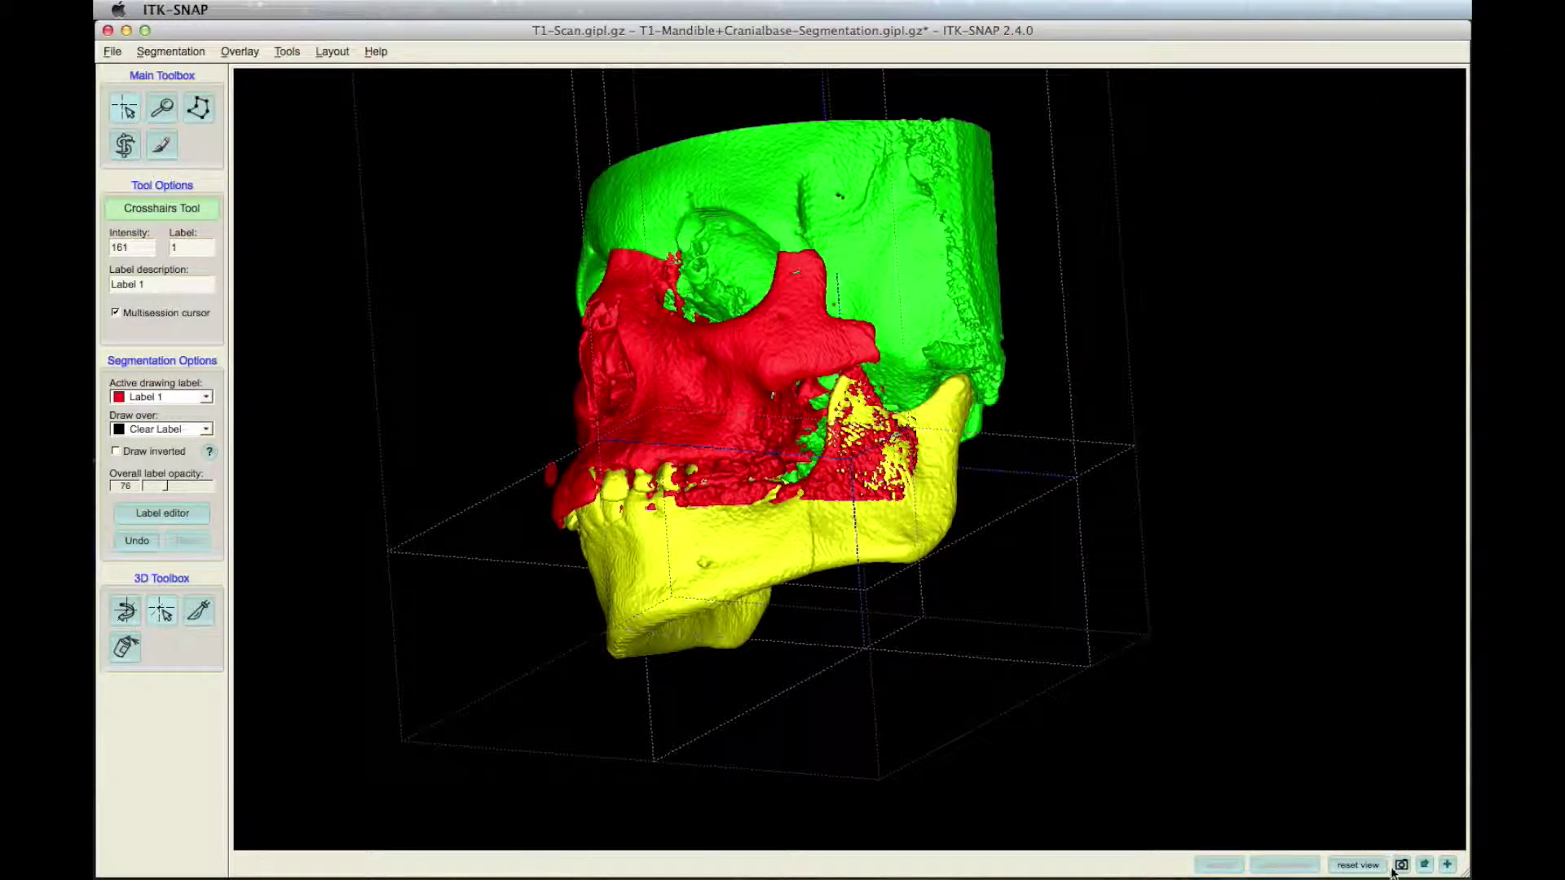
Restore the four-view layout and set Clear Label to draw over Label 1 only
click(1447, 865)
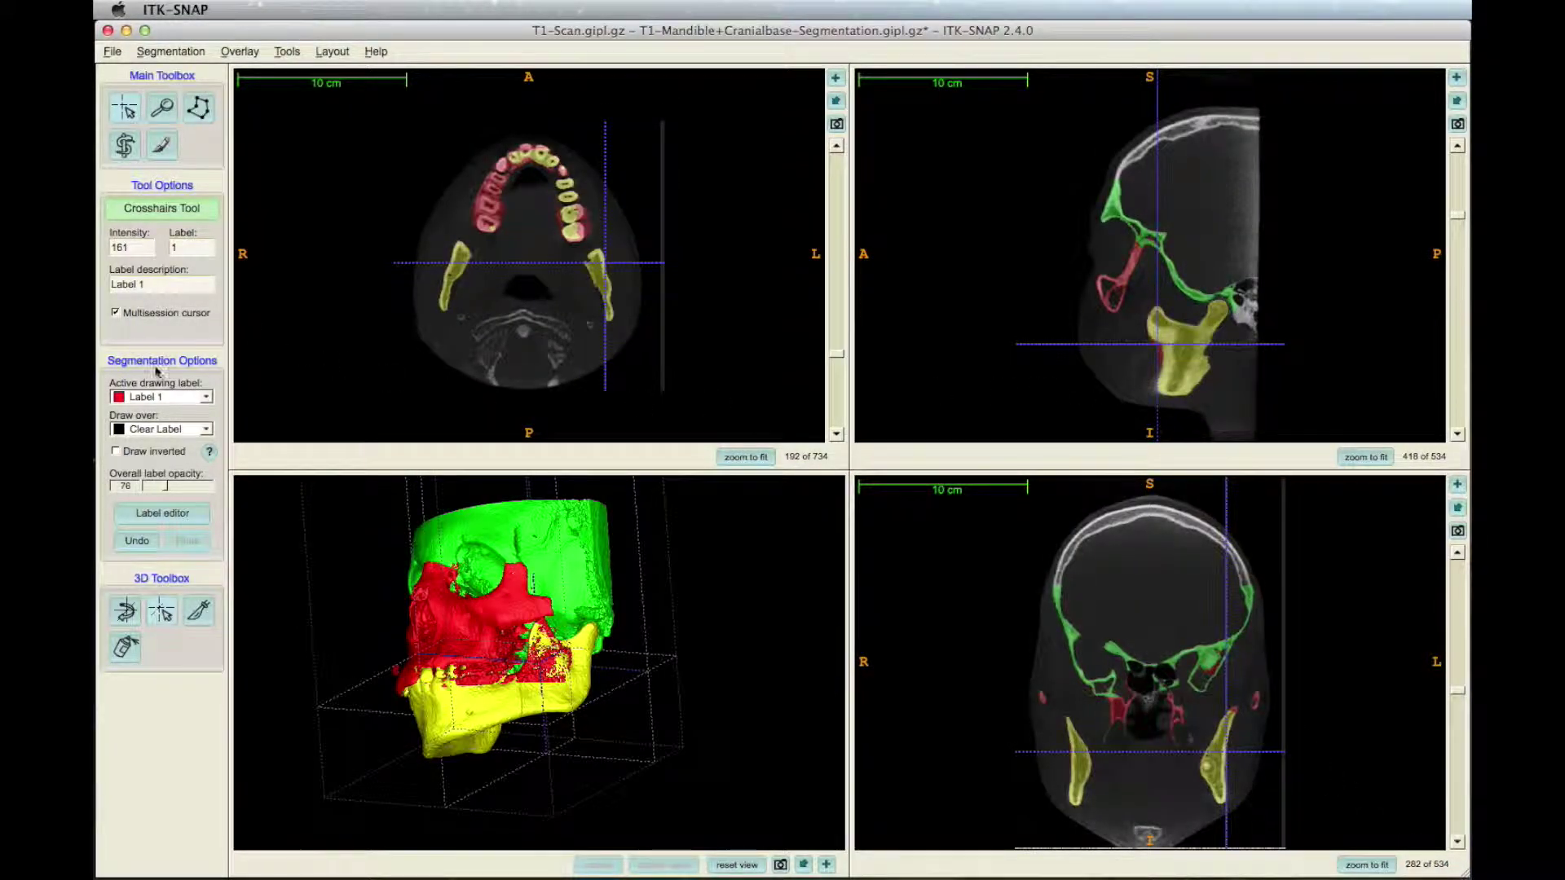
click(160, 396)
click(159, 383)
click(206, 430)
click(154, 450)
Select the paintbrush at size 48 and fit the sagittal slice to its view
click(126, 146)
click(162, 147)
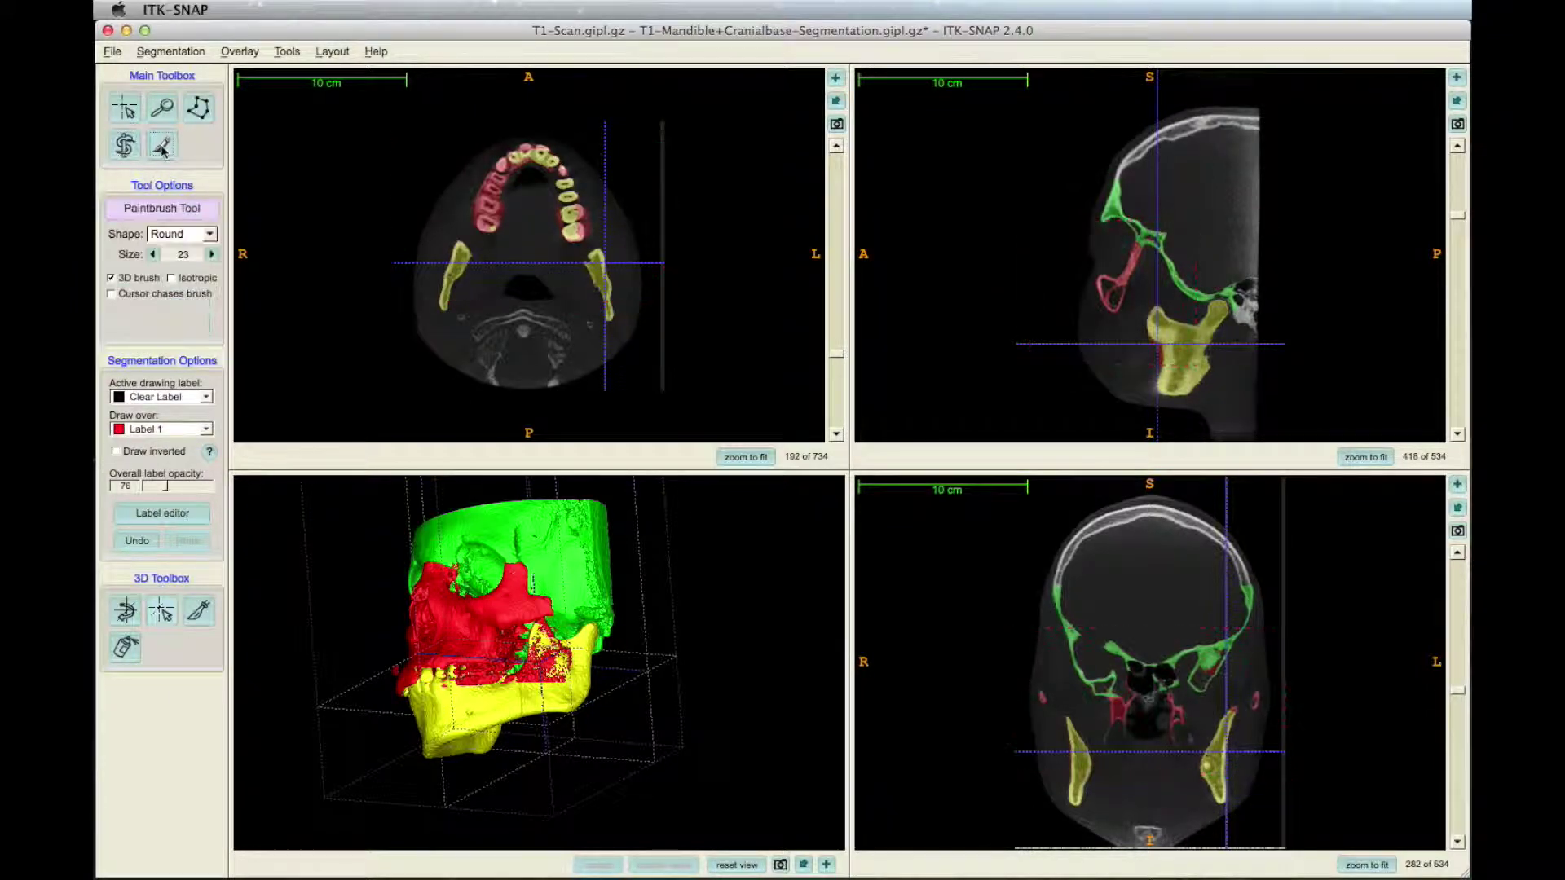
click(211, 254)
click(211, 254)
click(211, 255)
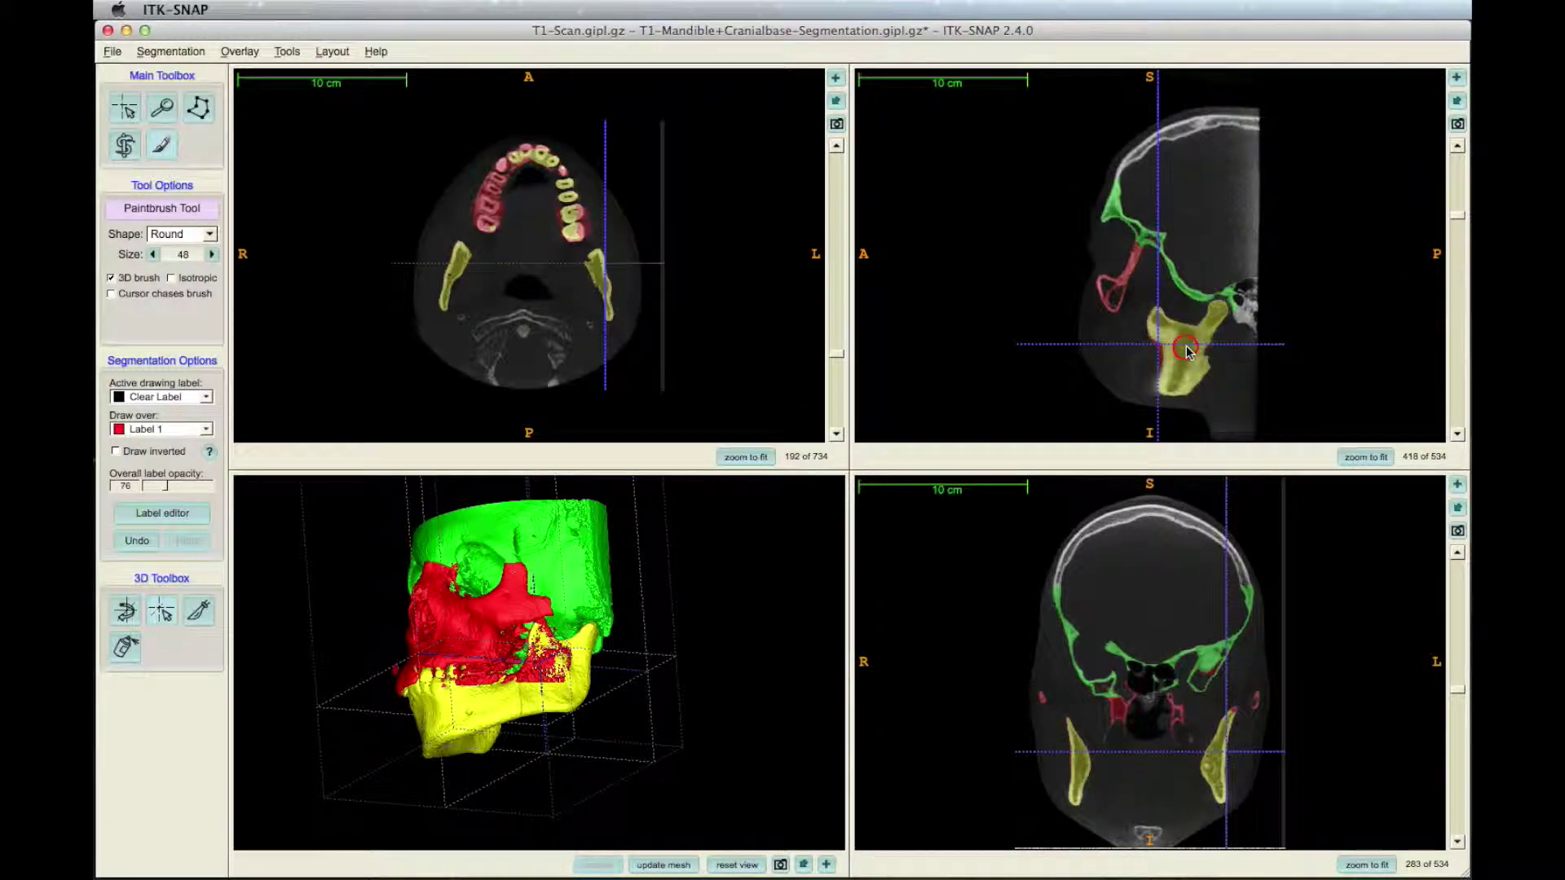
scroll(1284, 269, up, 20)
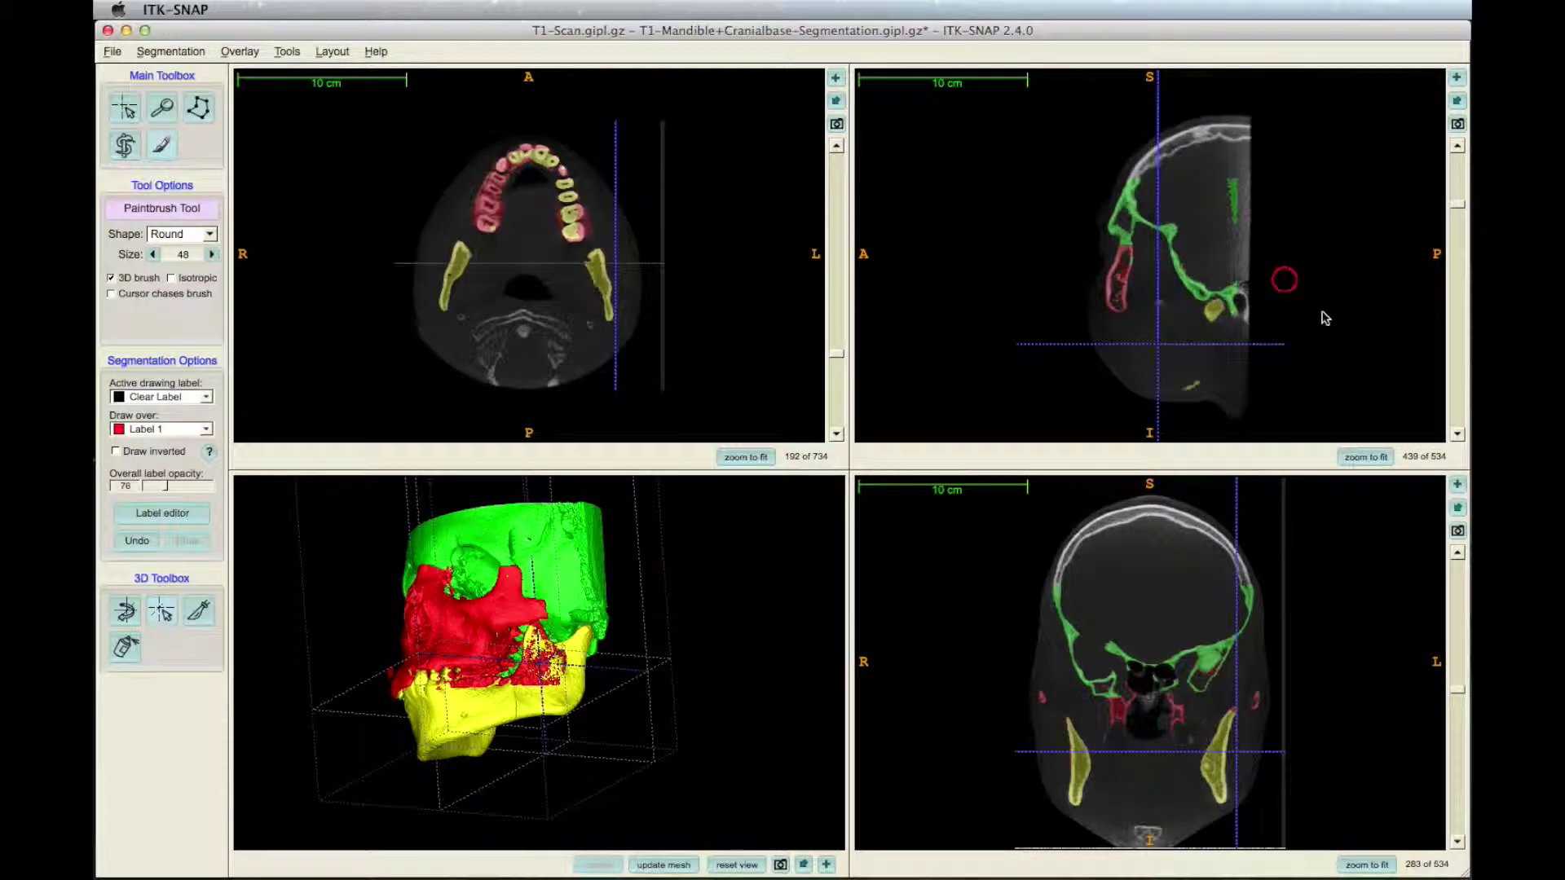
click(1366, 458)
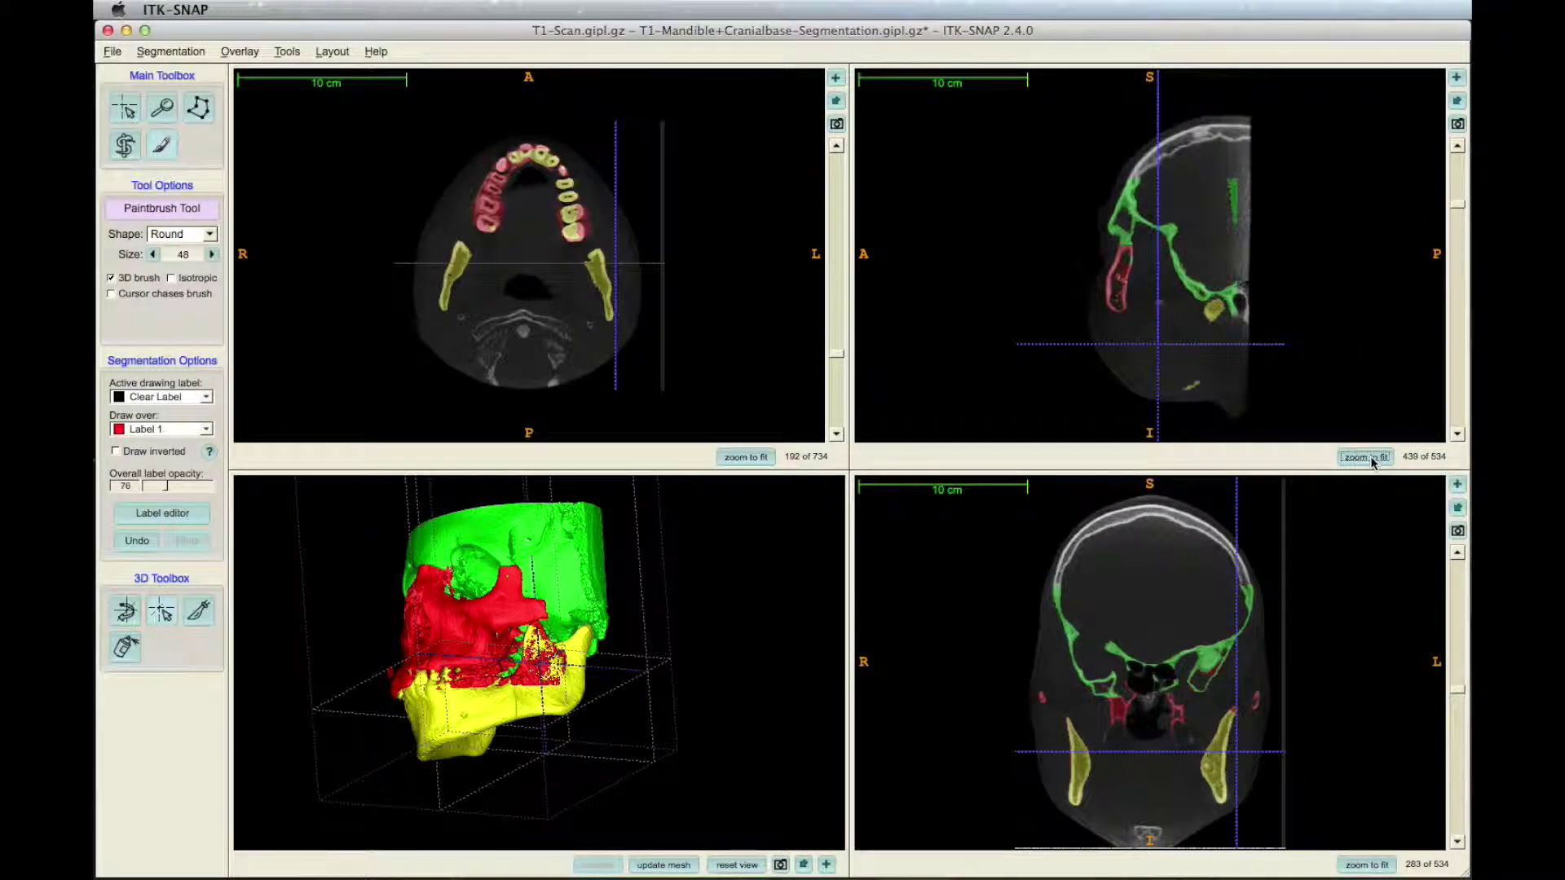
Maximize the sagittal view and zoom in on the jaw, returning to paintbrush mode
click(1456, 78)
key(c)
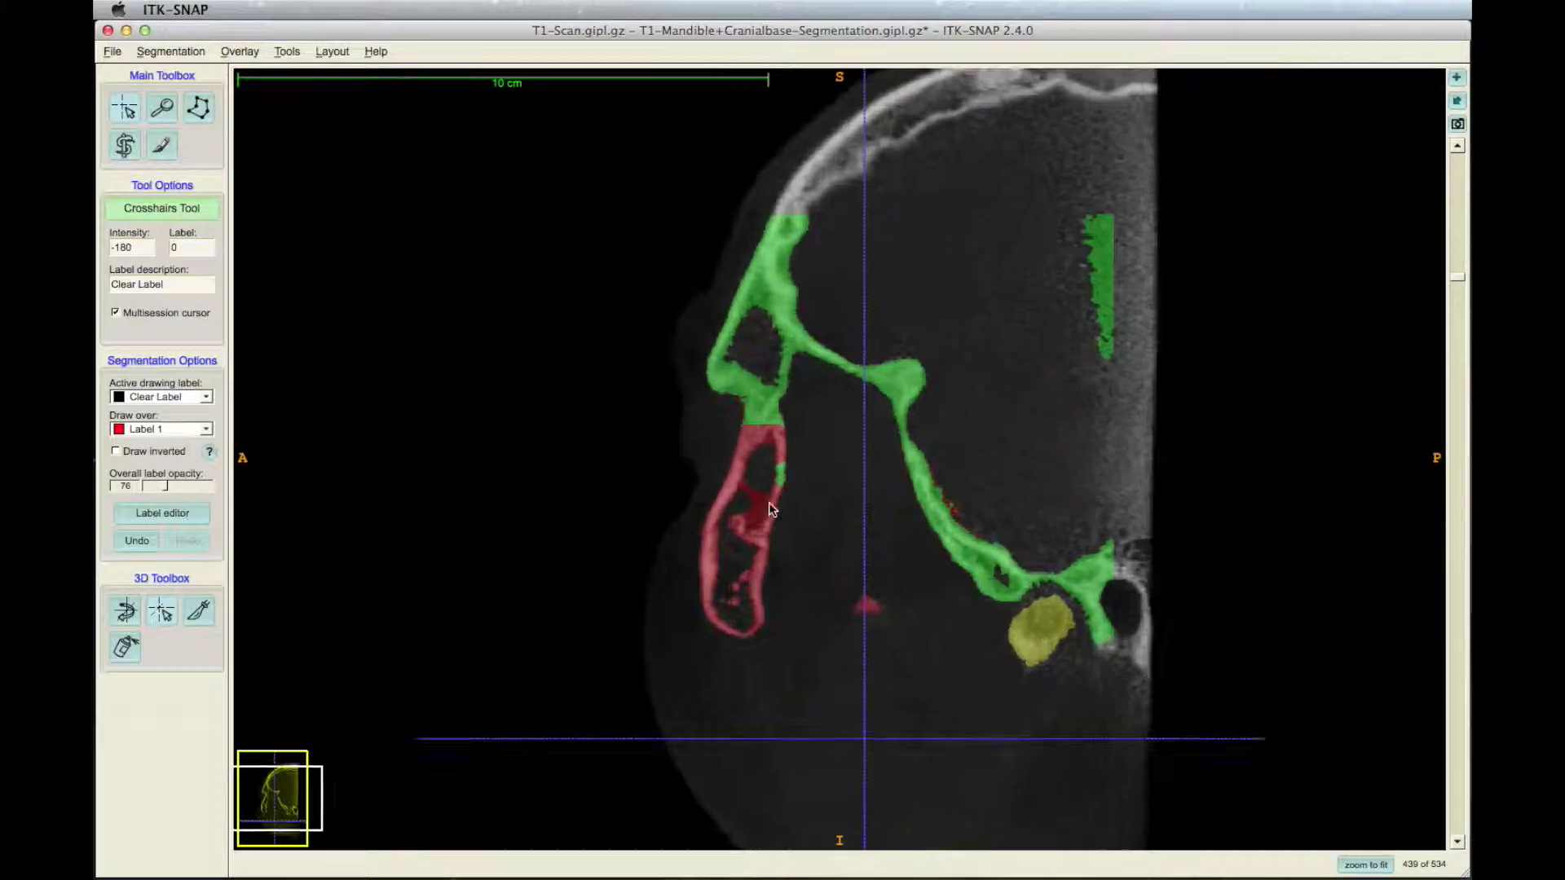
right_drag(770, 508, 773, 477)
drag(285, 796, 288, 816)
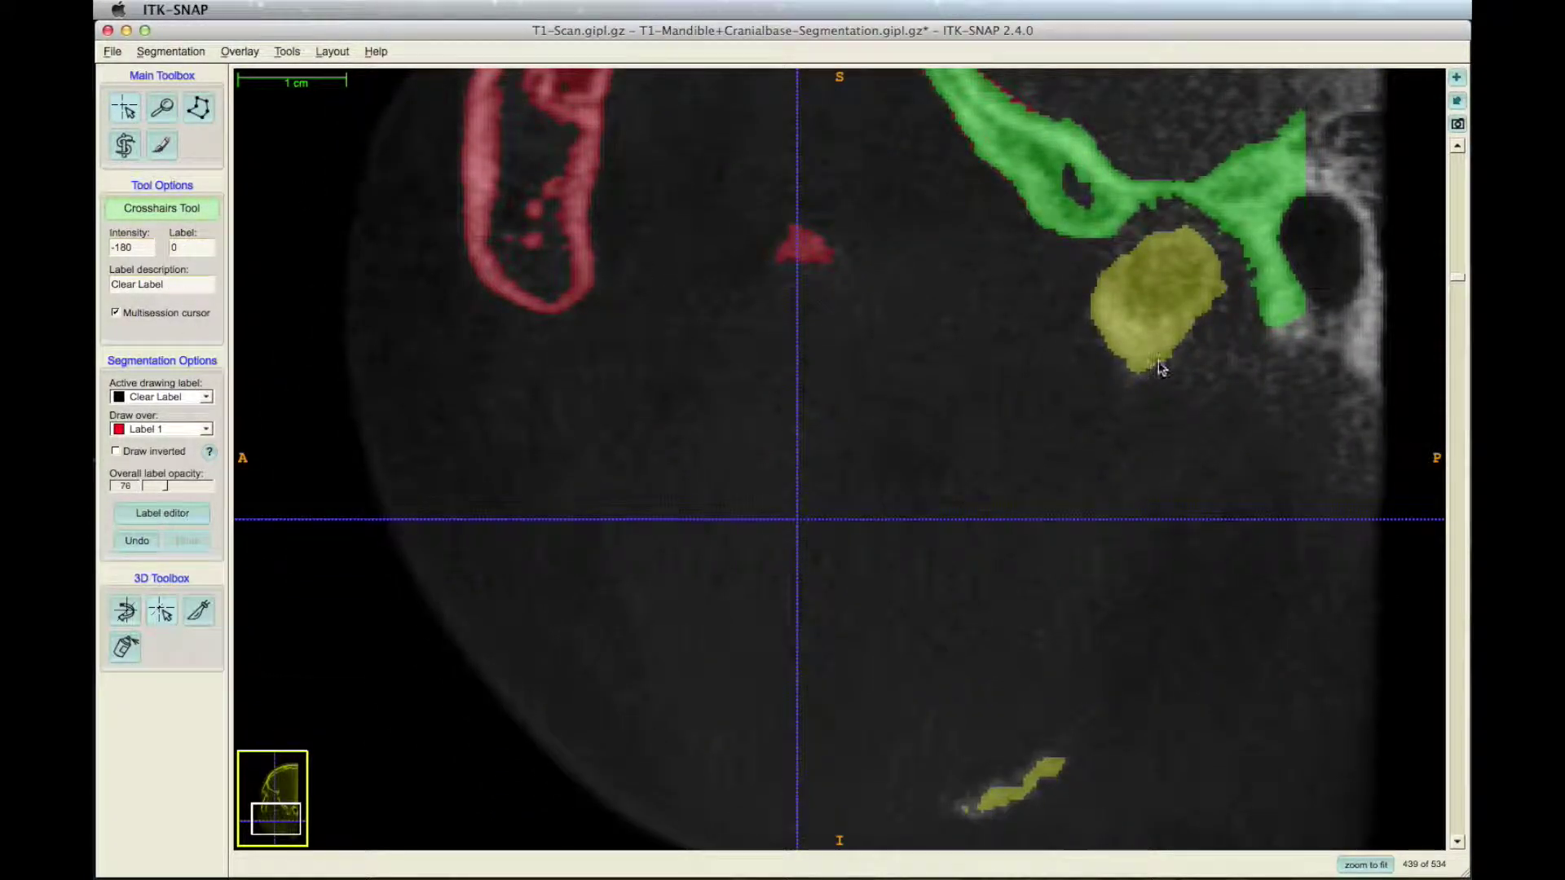
scroll(1160, 370, down, 8)
key(p)
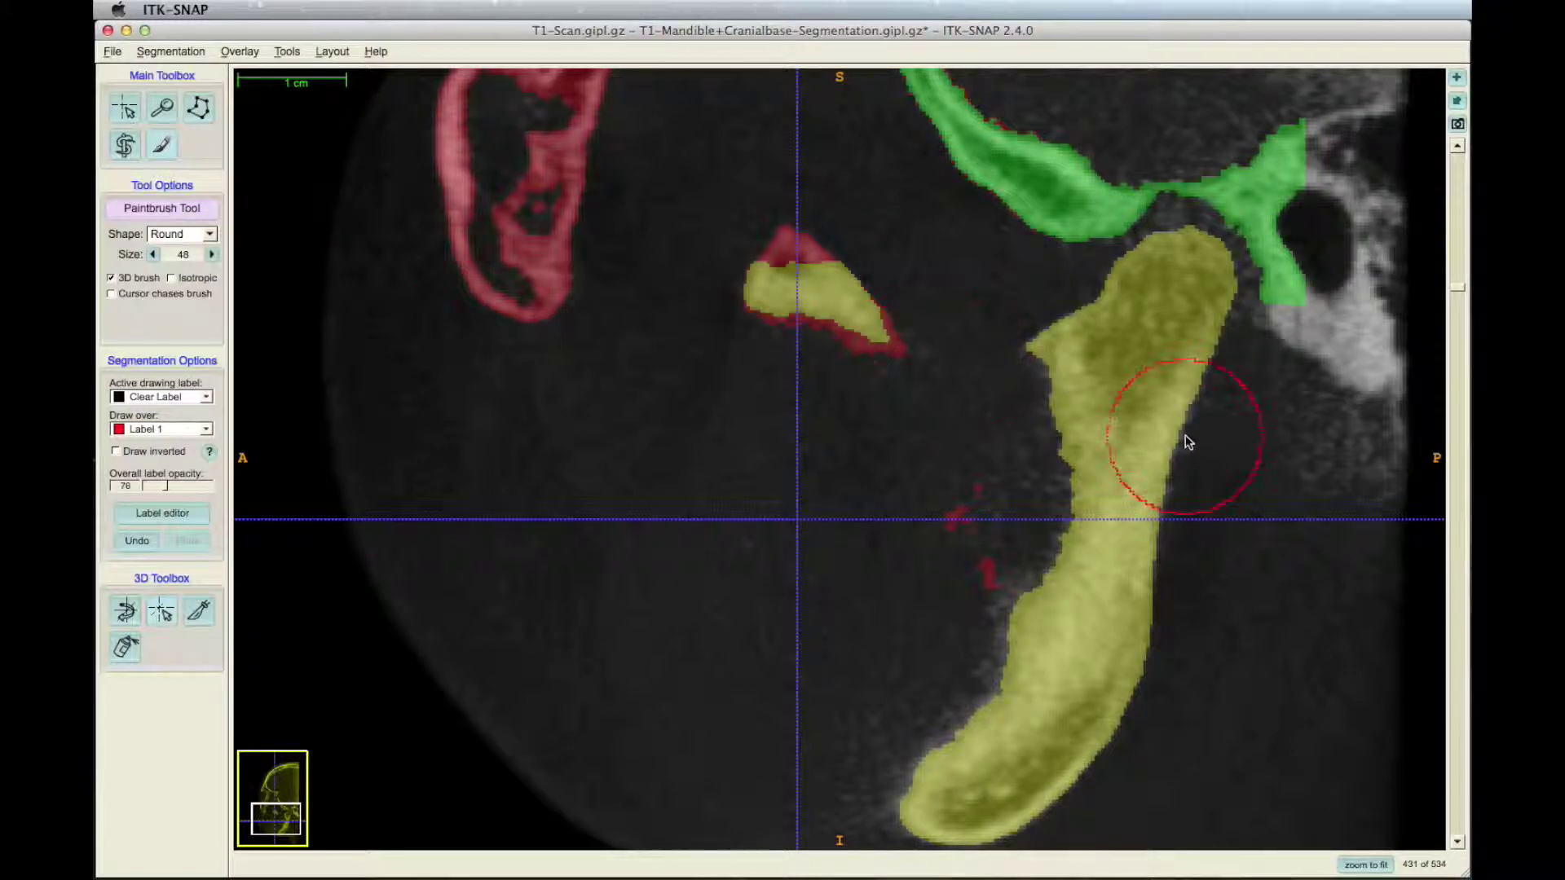
Page through sagittal slices to slice 118, confirming red stays off the mandible
scroll(1188, 441, down, 20)
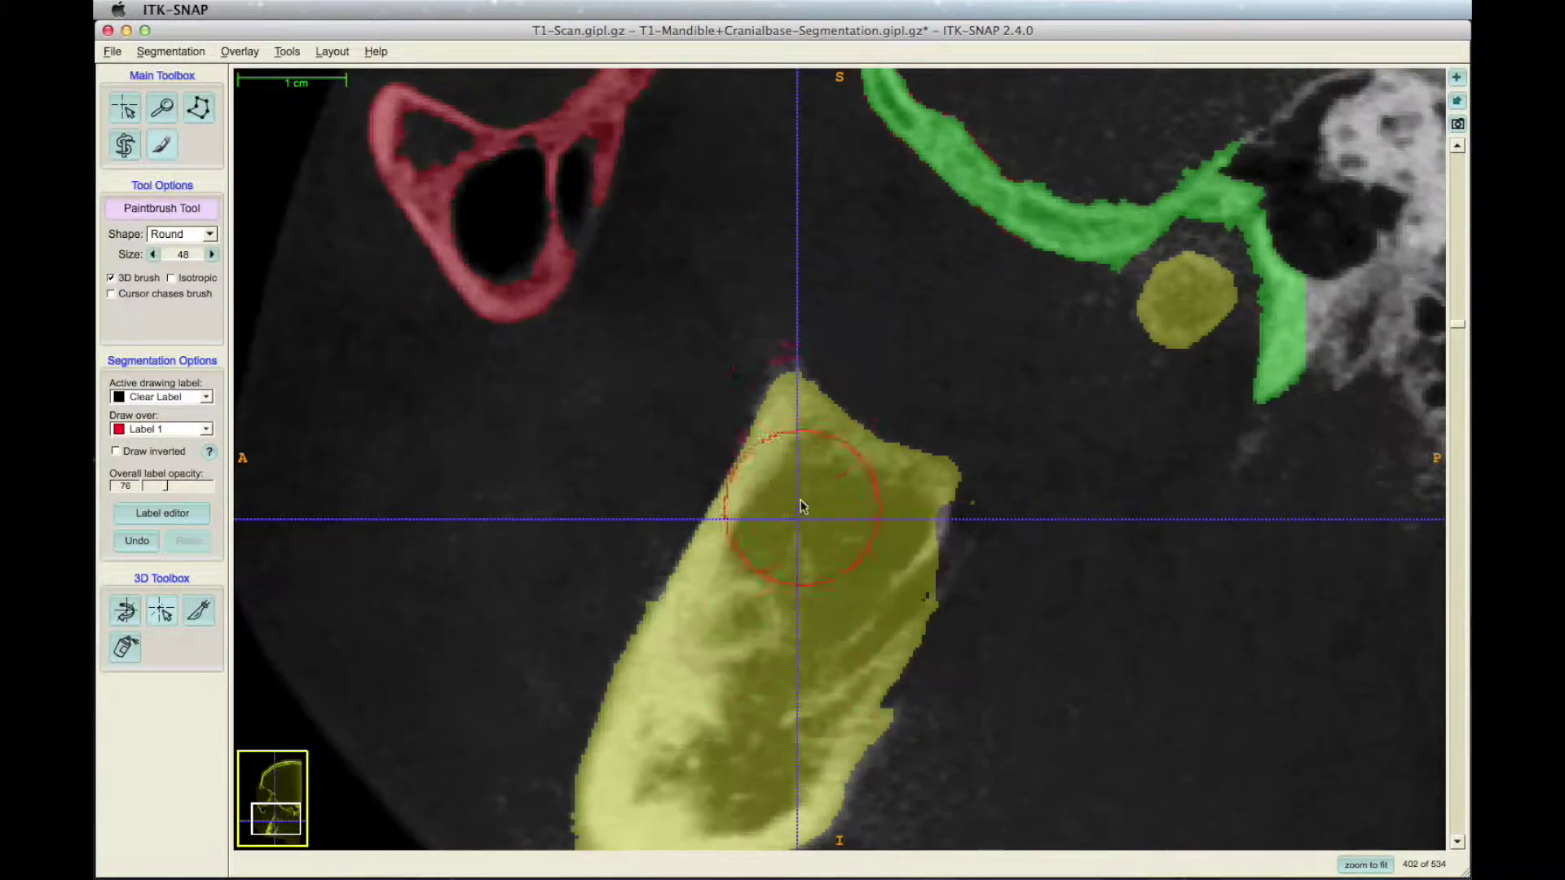
scroll(798, 462, down, 20)
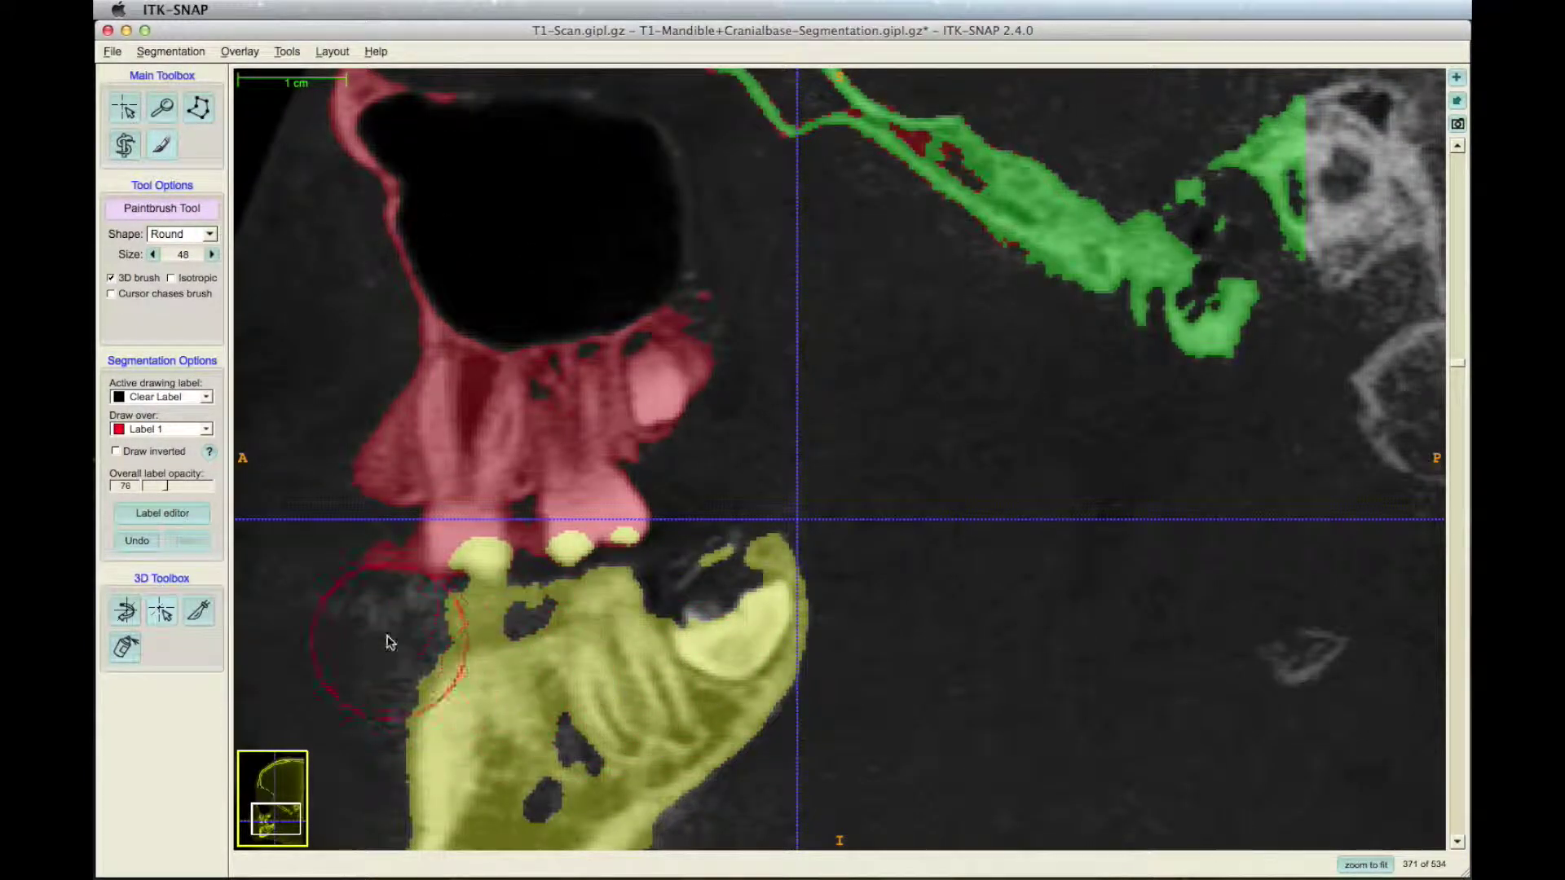
scroll(370, 623, down, 20)
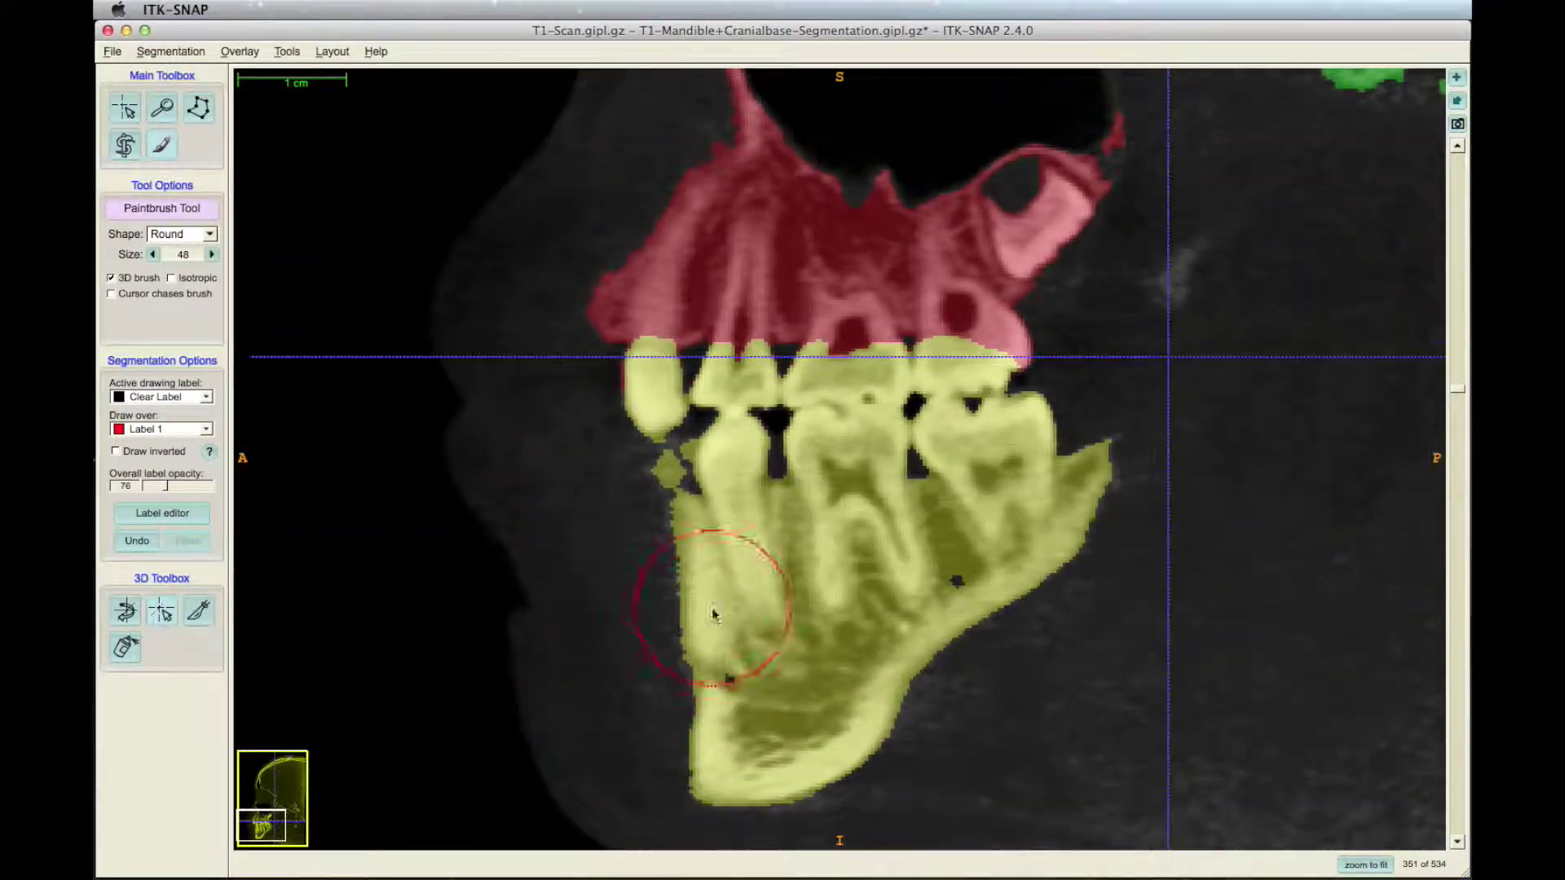
scroll(723, 592, down, 20)
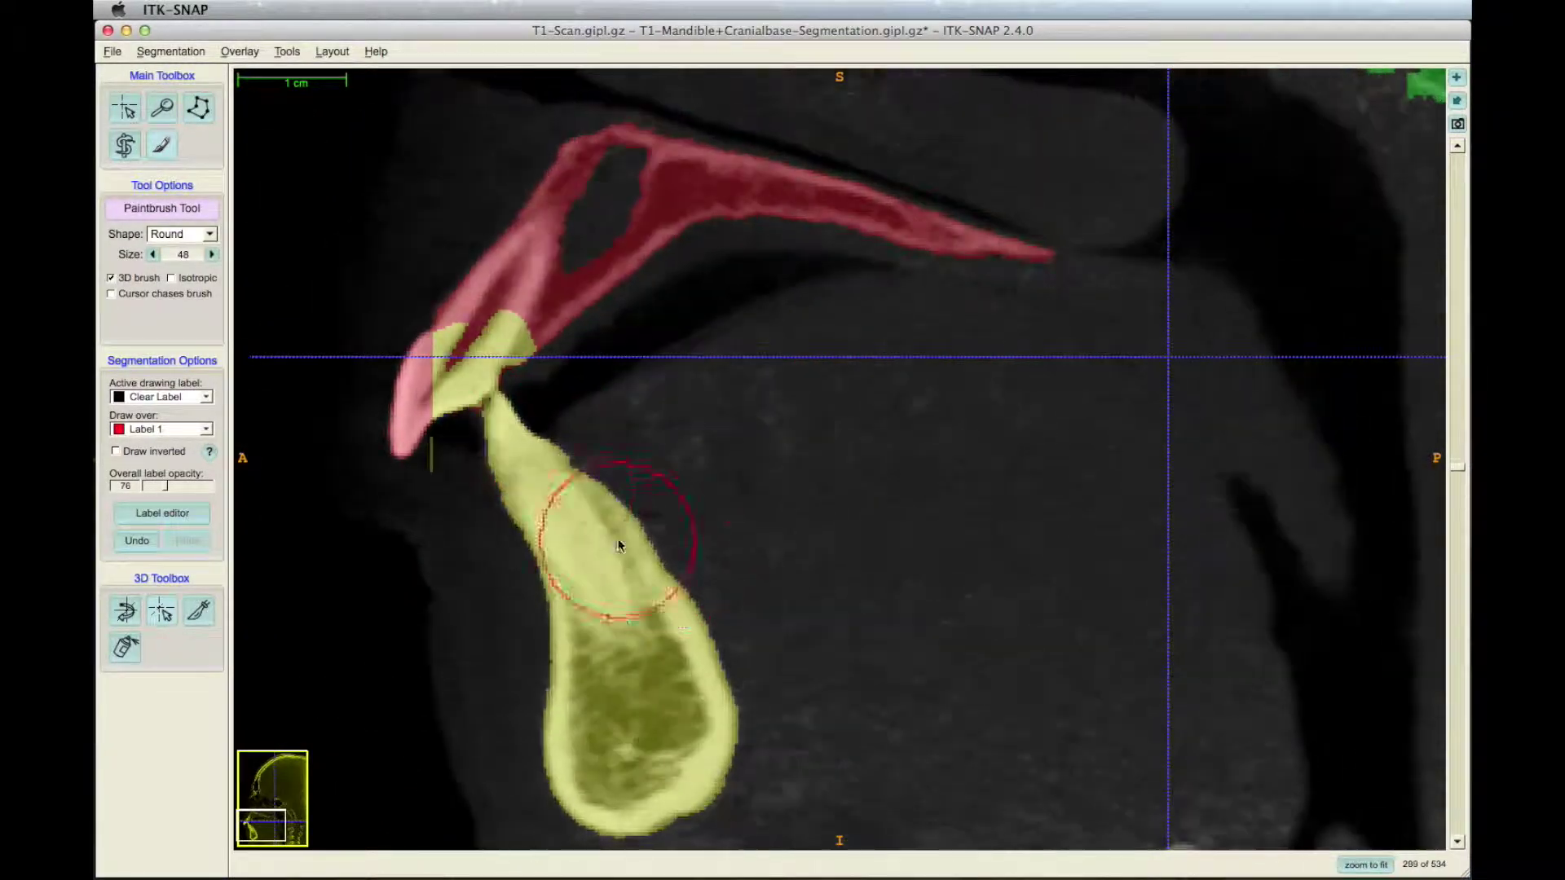
scroll(568, 508, down, 20)
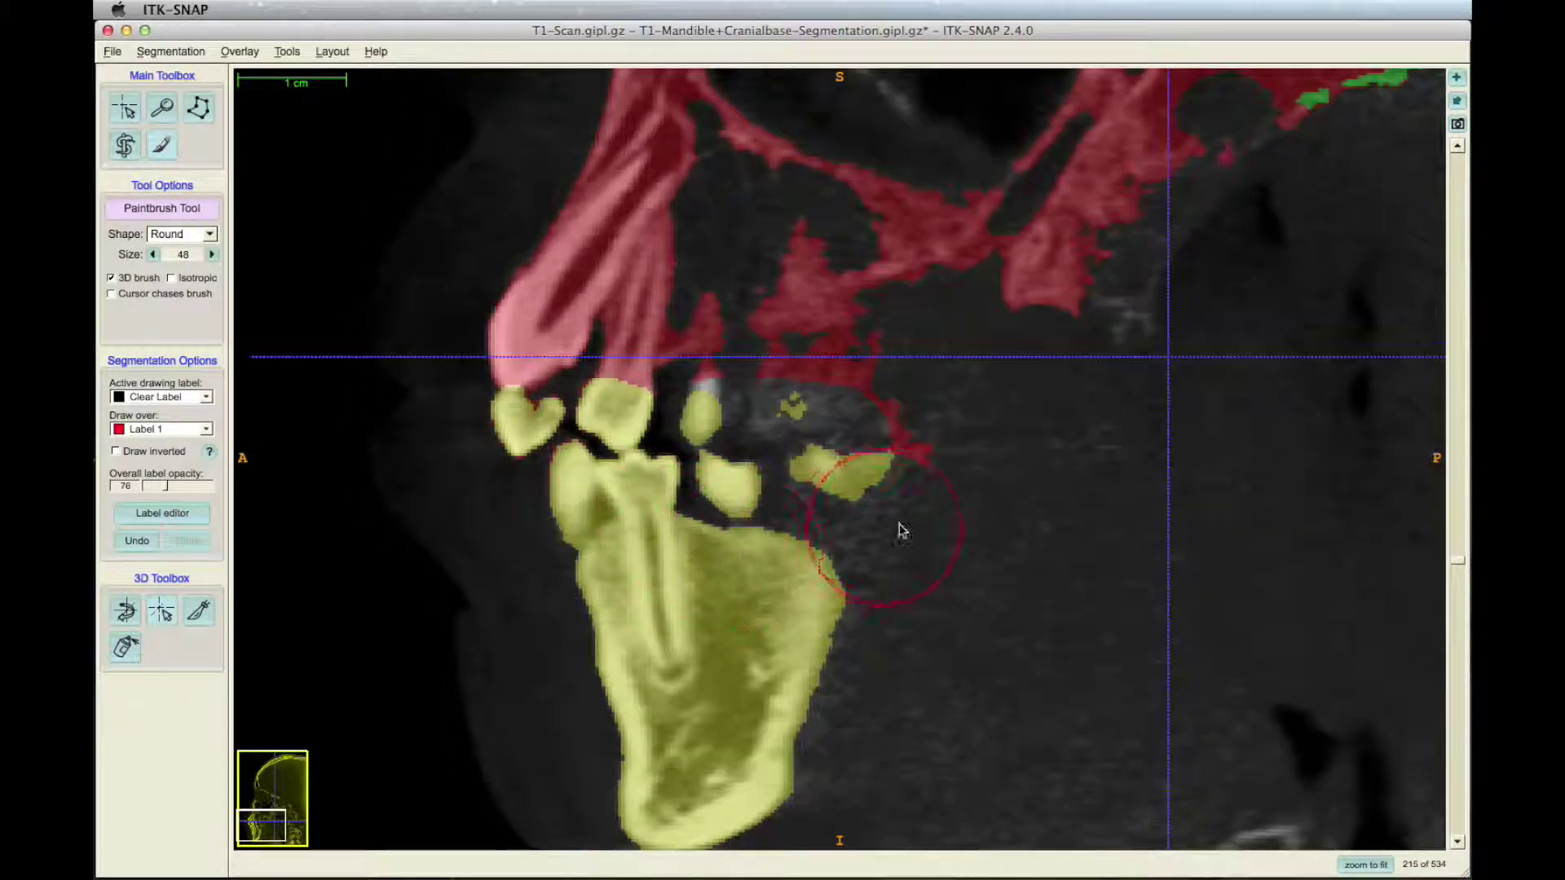
scroll(969, 534, down, 20)
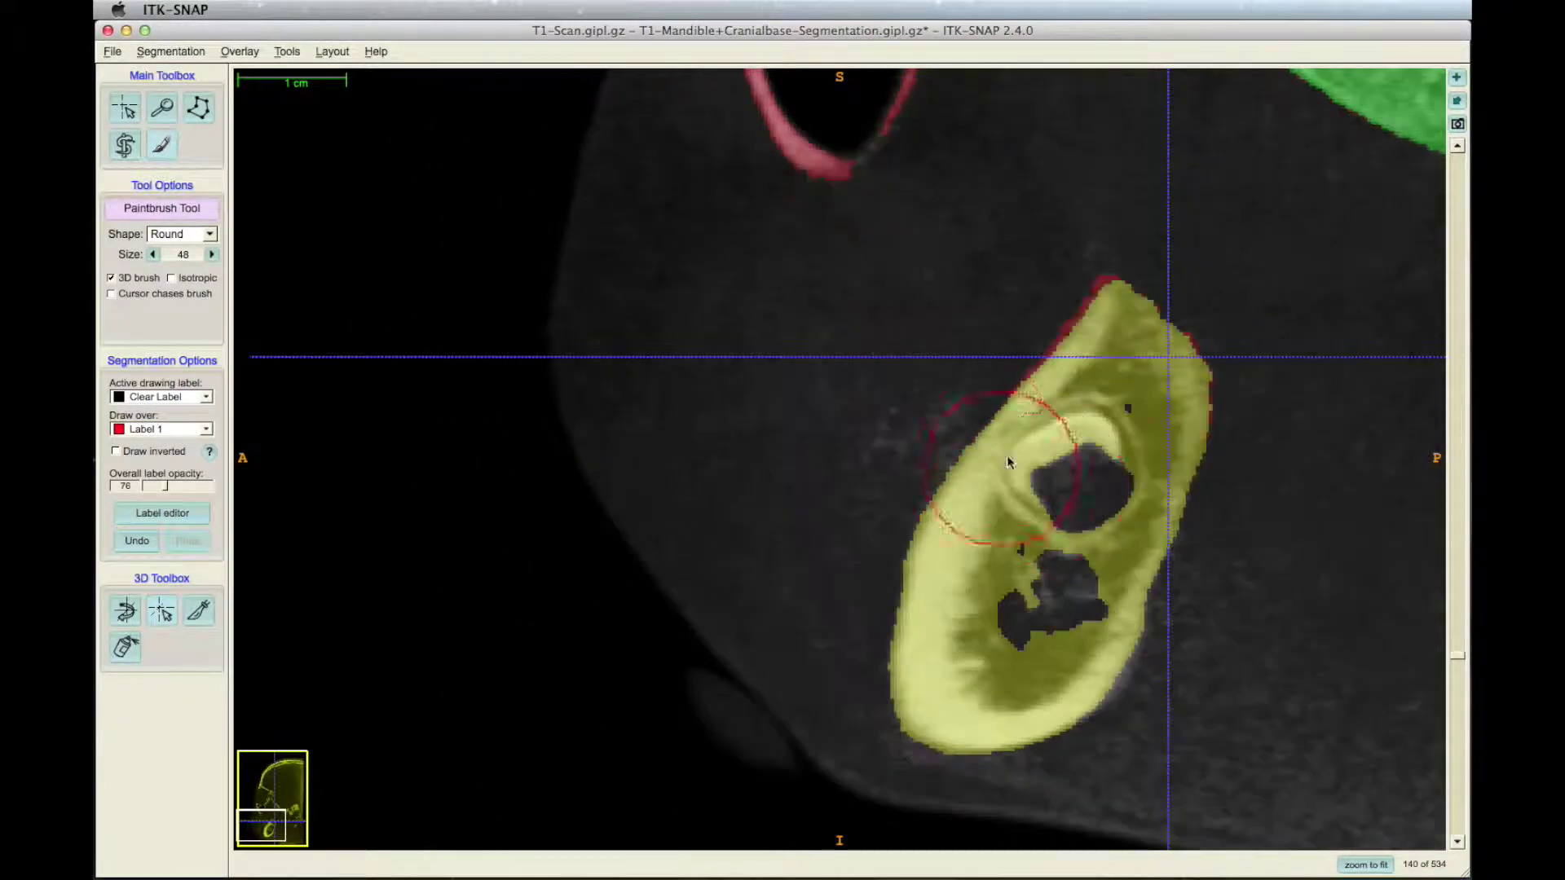
scroll(1079, 389, down, 20)
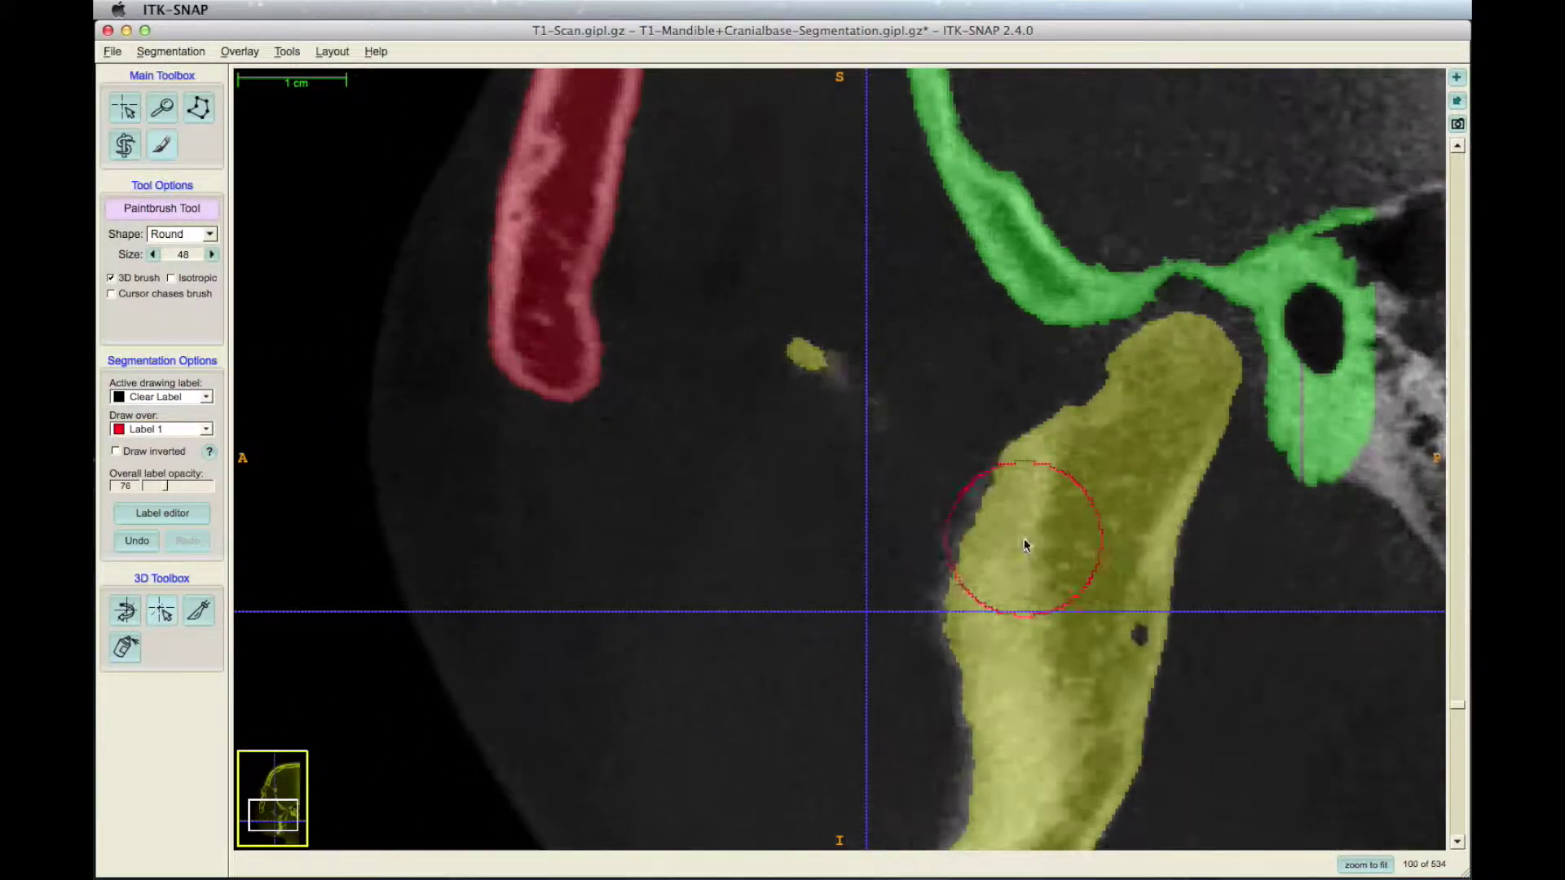
scroll(1059, 611, up, 19)
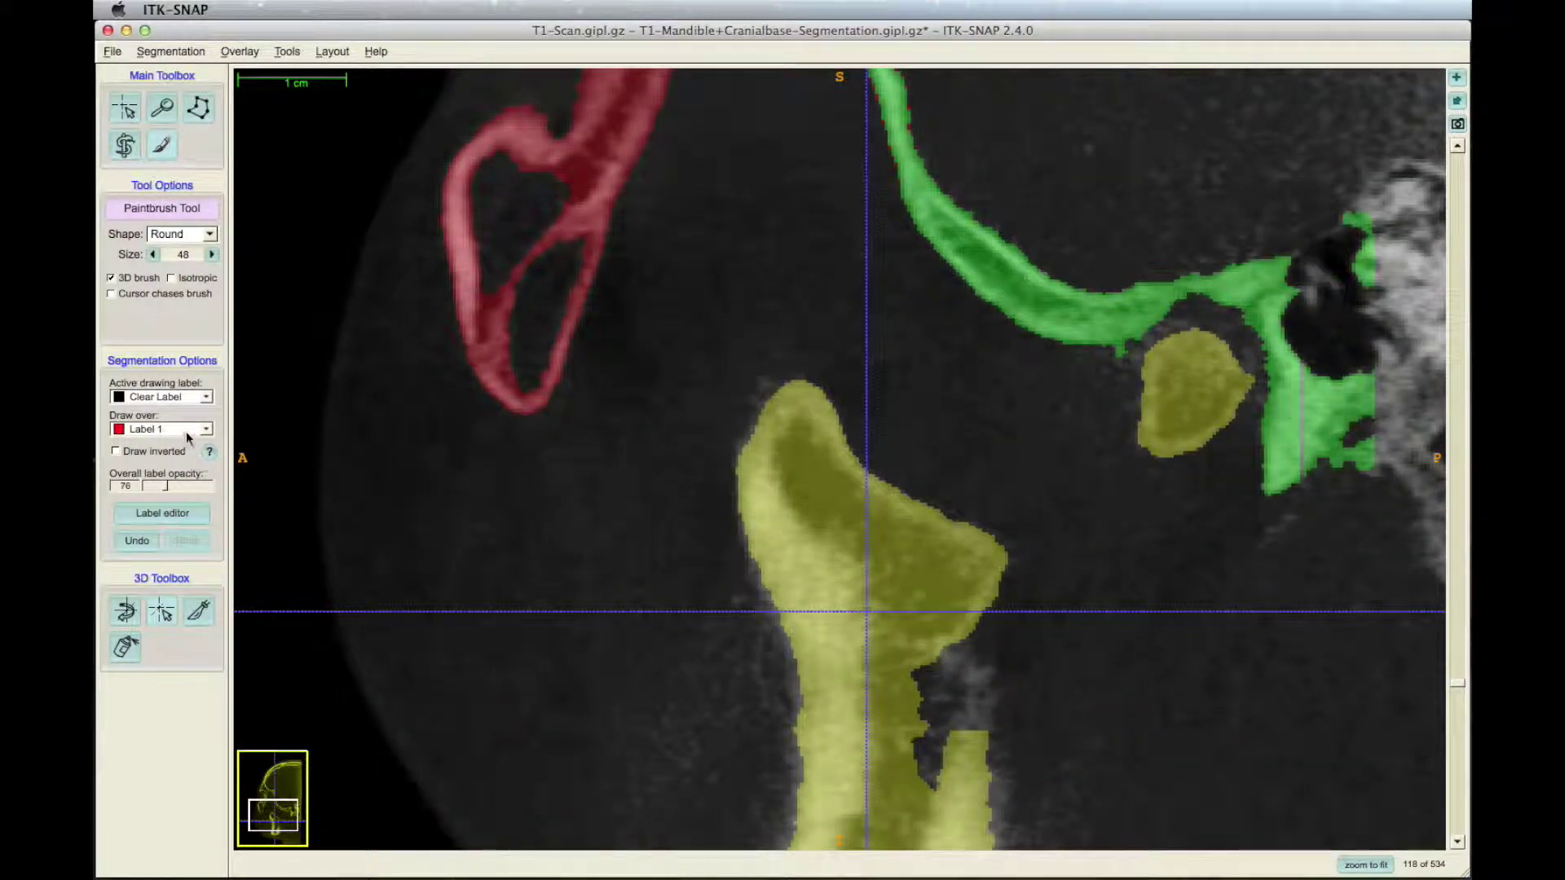
Set the brush to paint red Label 1 over yellow Label 4 only
click(188, 398)
click(167, 432)
click(186, 429)
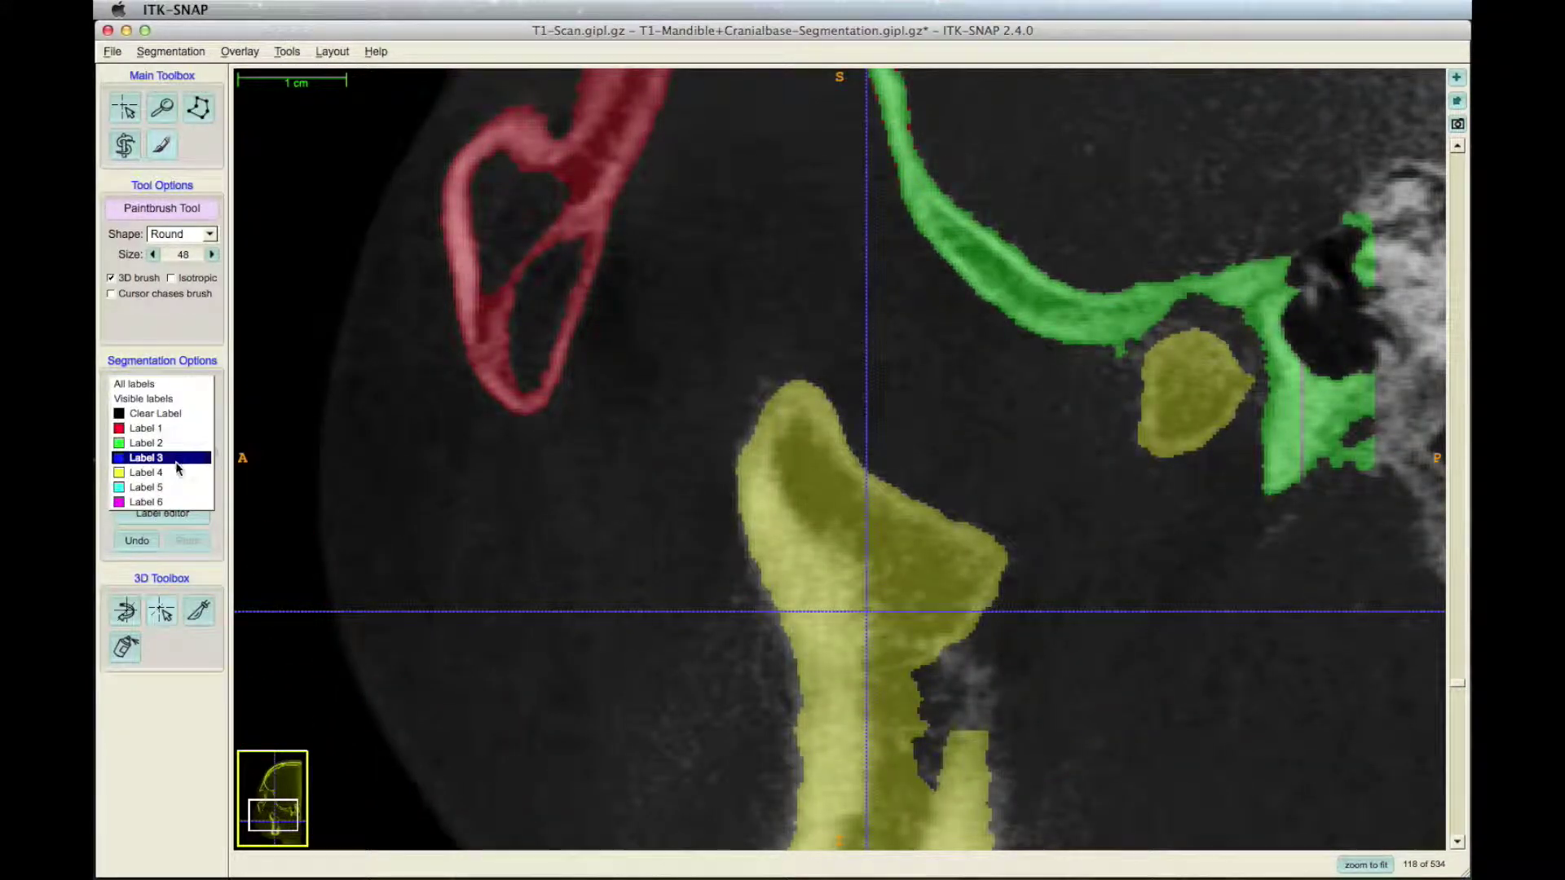
click(163, 473)
Move through the sagittal slices to the upper jaw and repaint the front yellow tooth red
scroll(685, 628, up, 20)
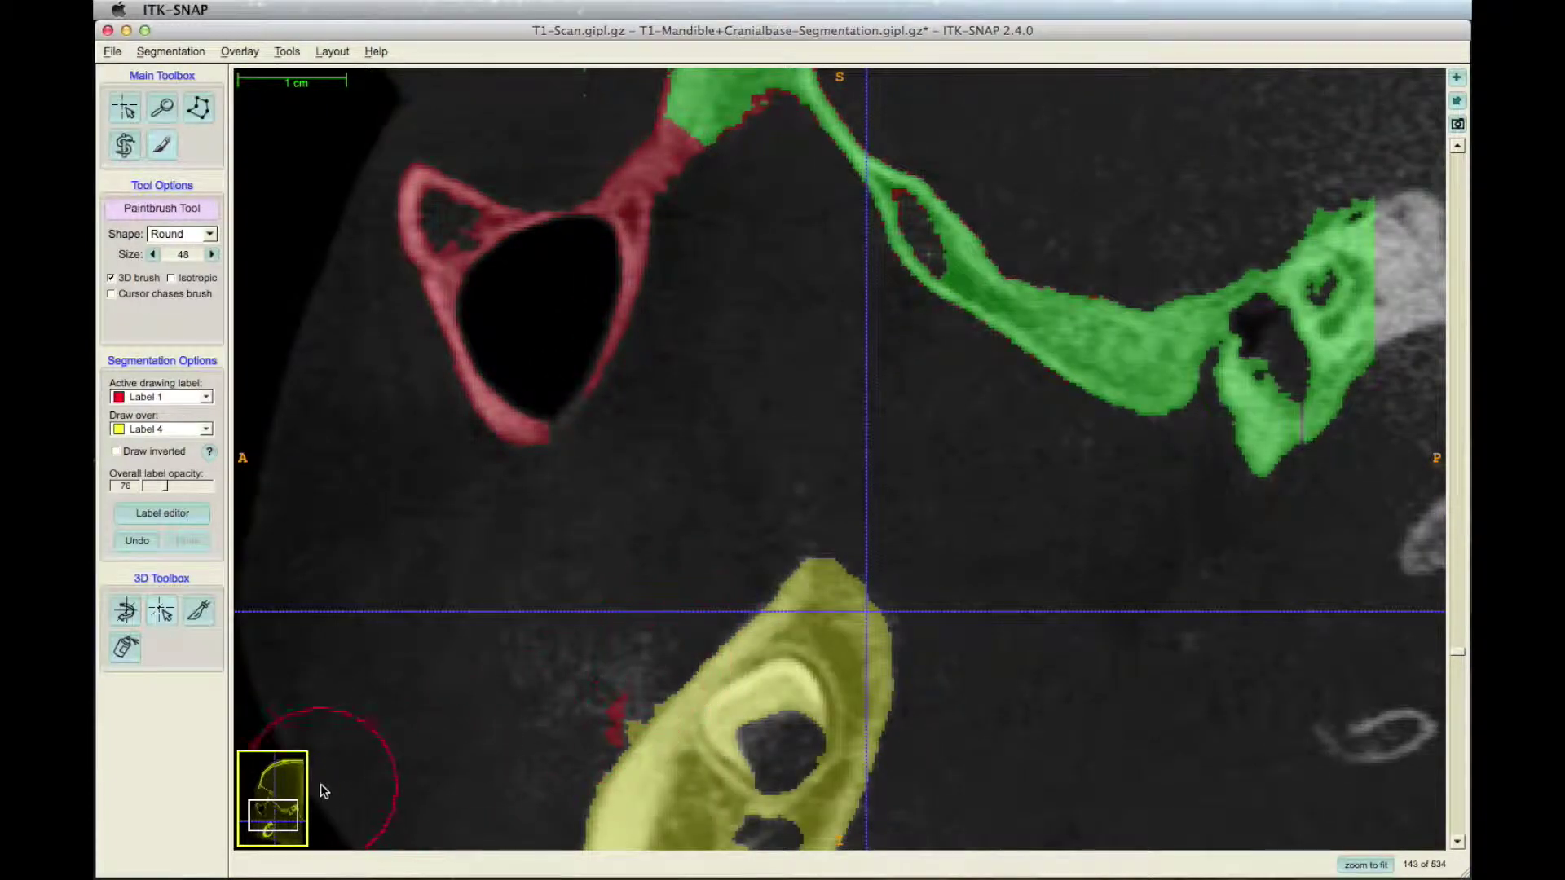
drag(277, 817, 267, 827)
scroll(523, 648, up, 20)
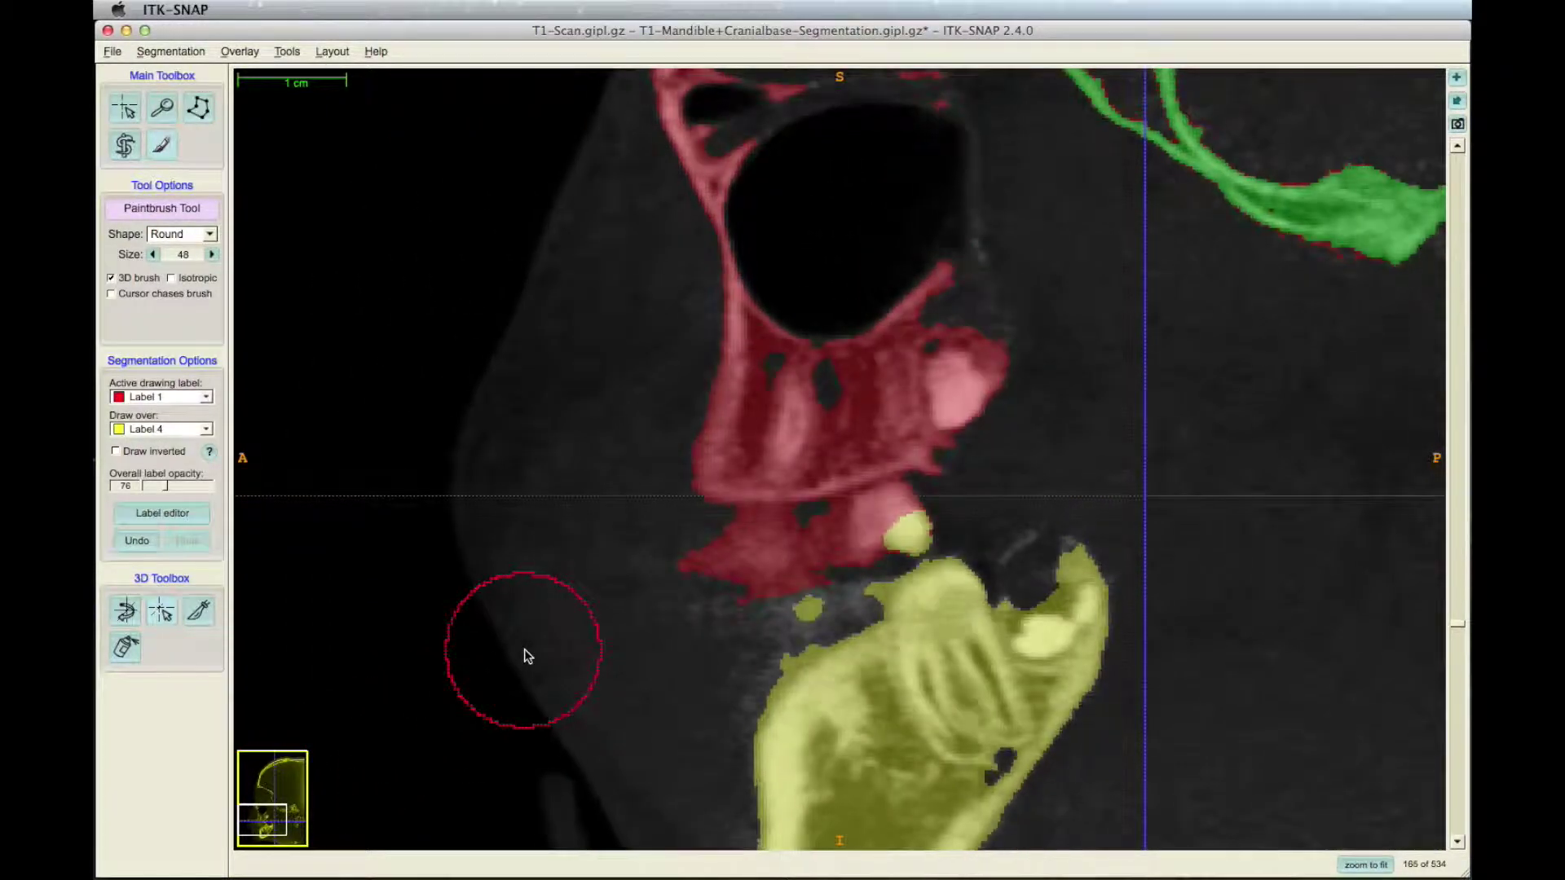
scroll(525, 655, up, 7)
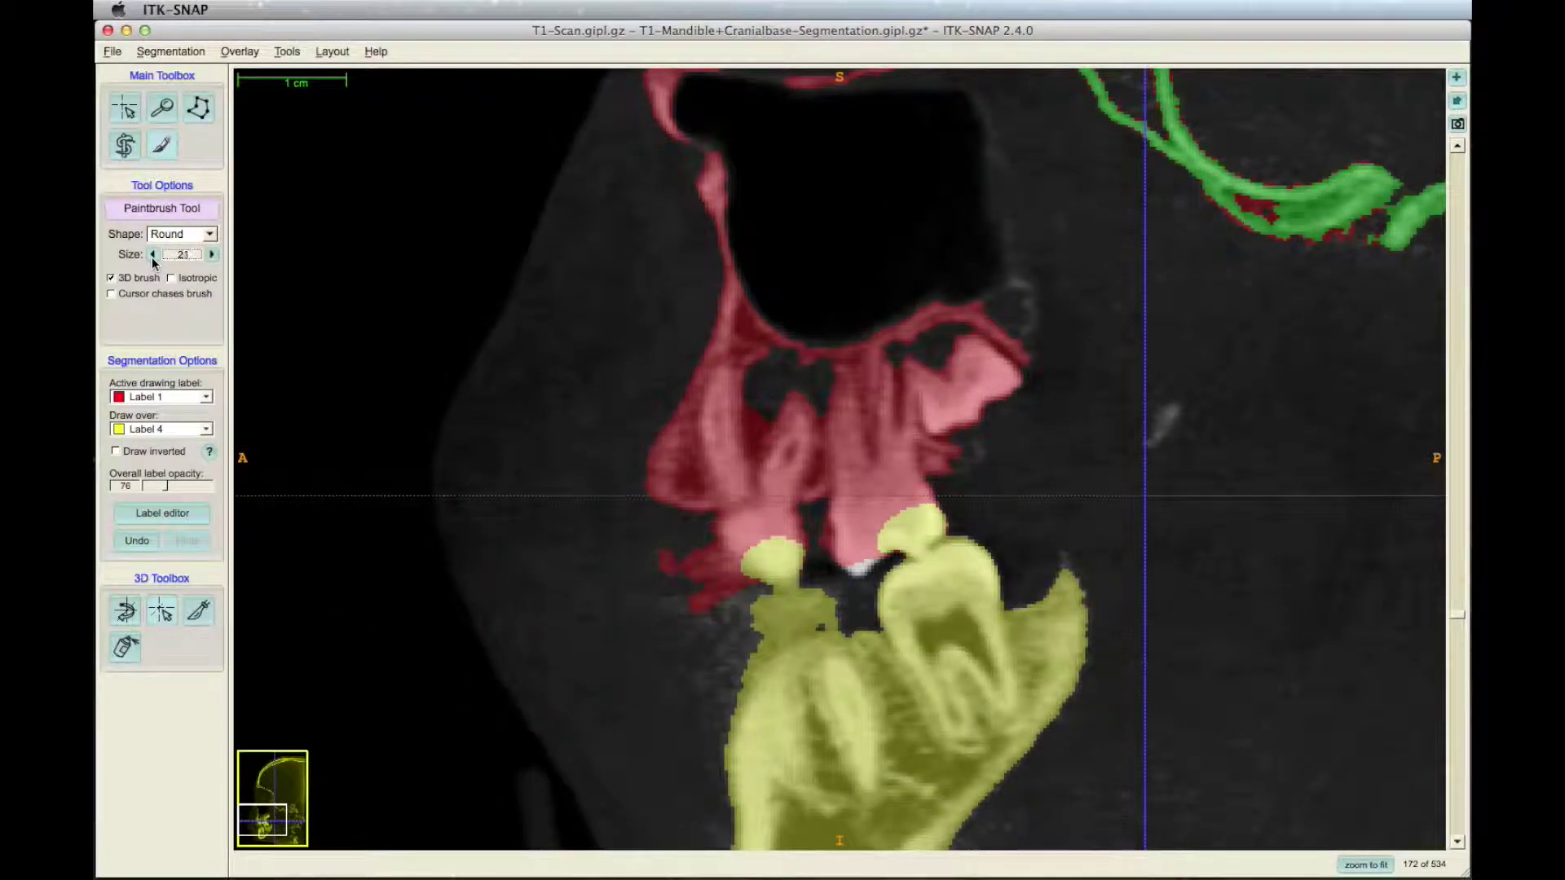
scroll(847, 528, up, 10)
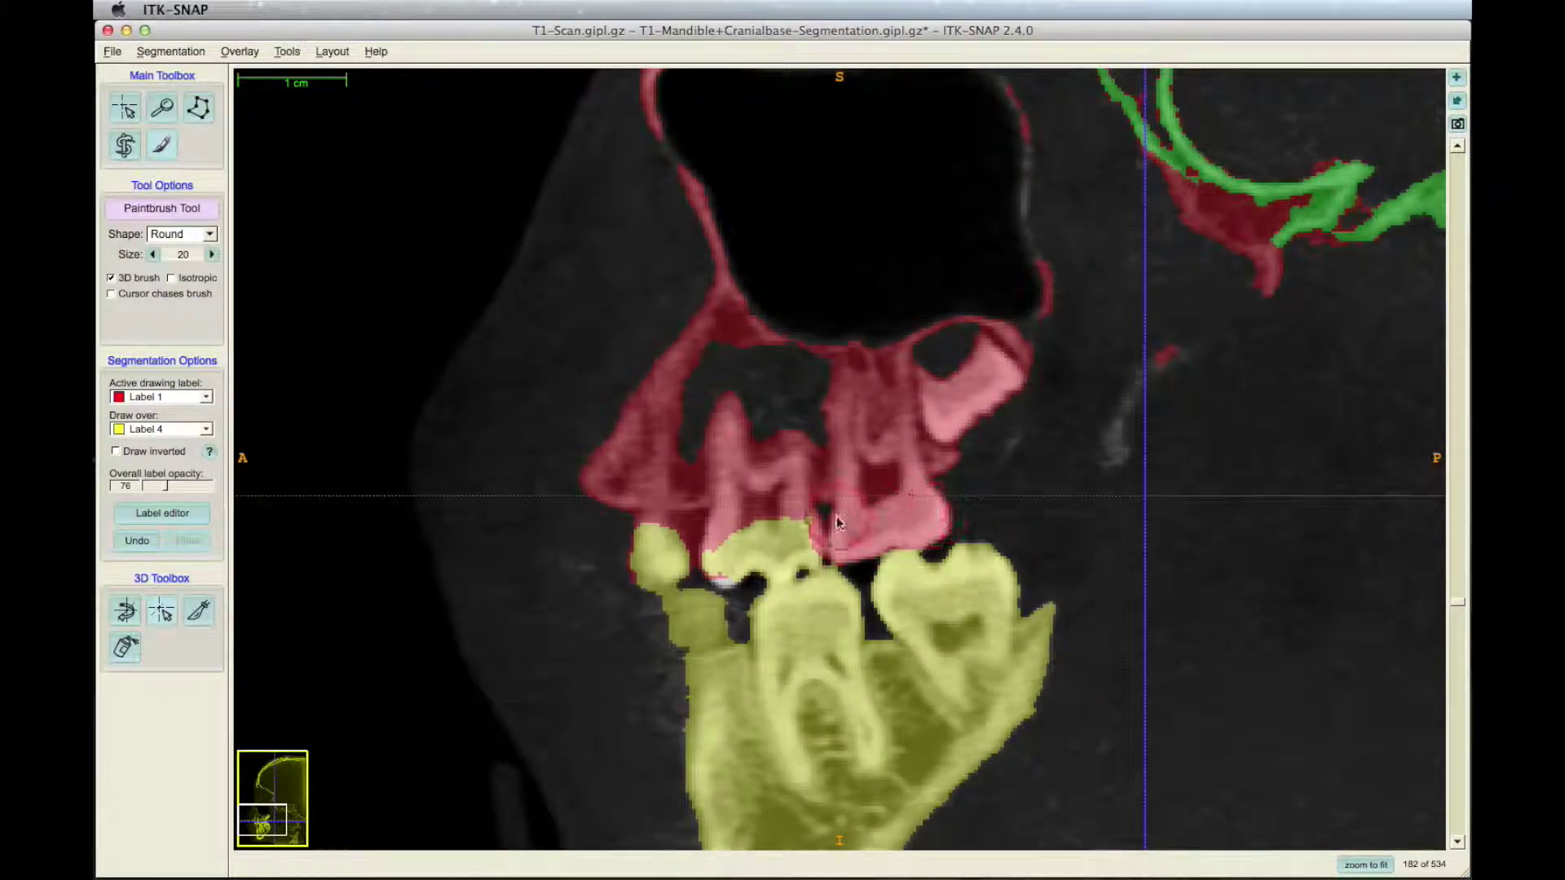
scroll(775, 524, up, 10)
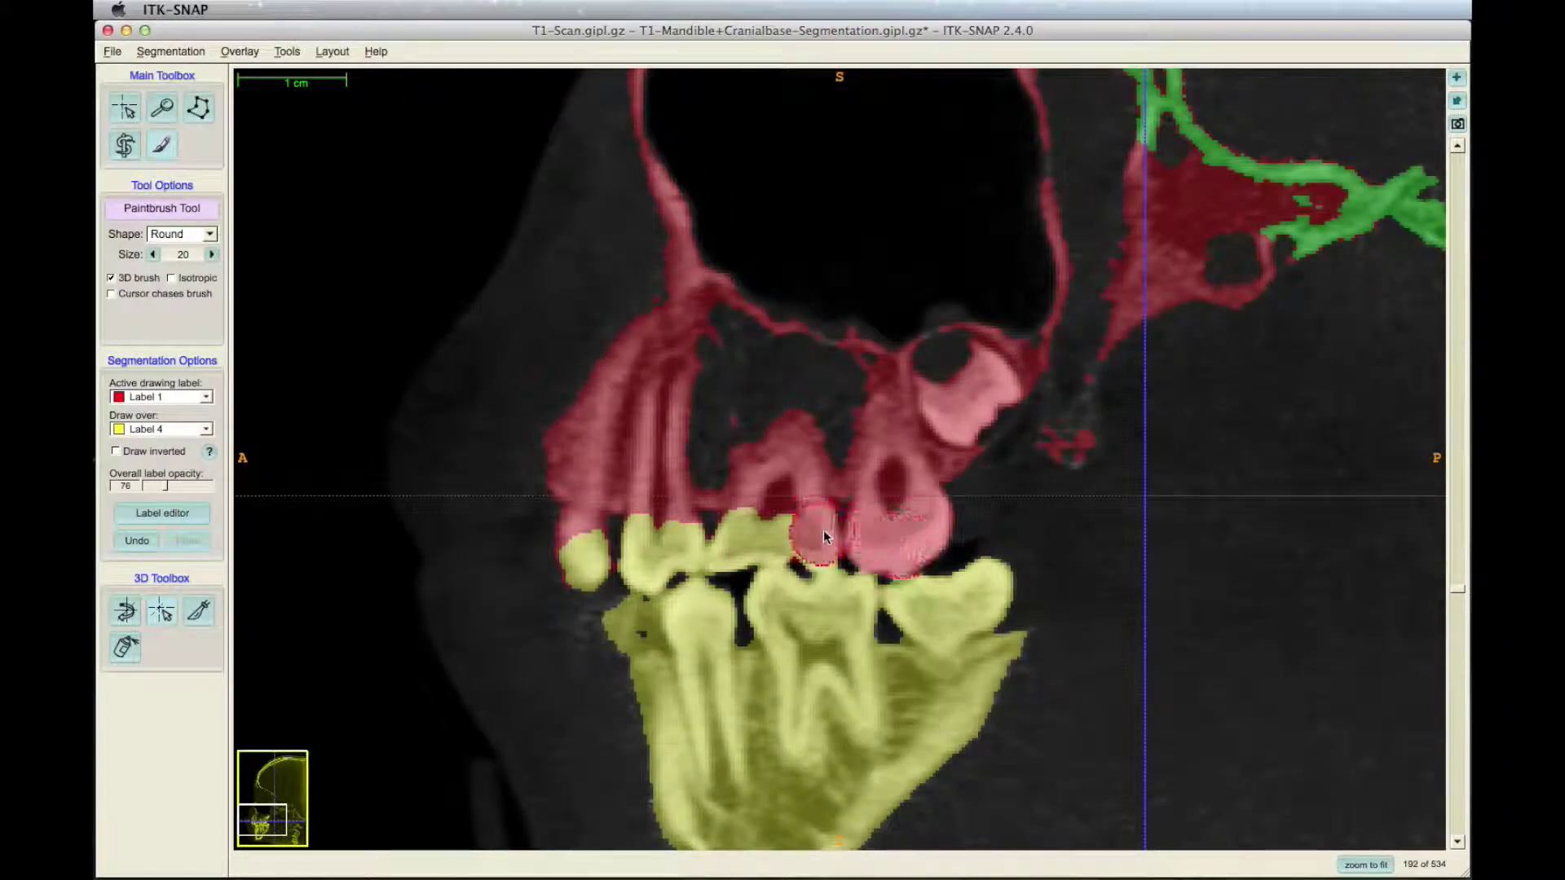
scroll(644, 526, up, 5)
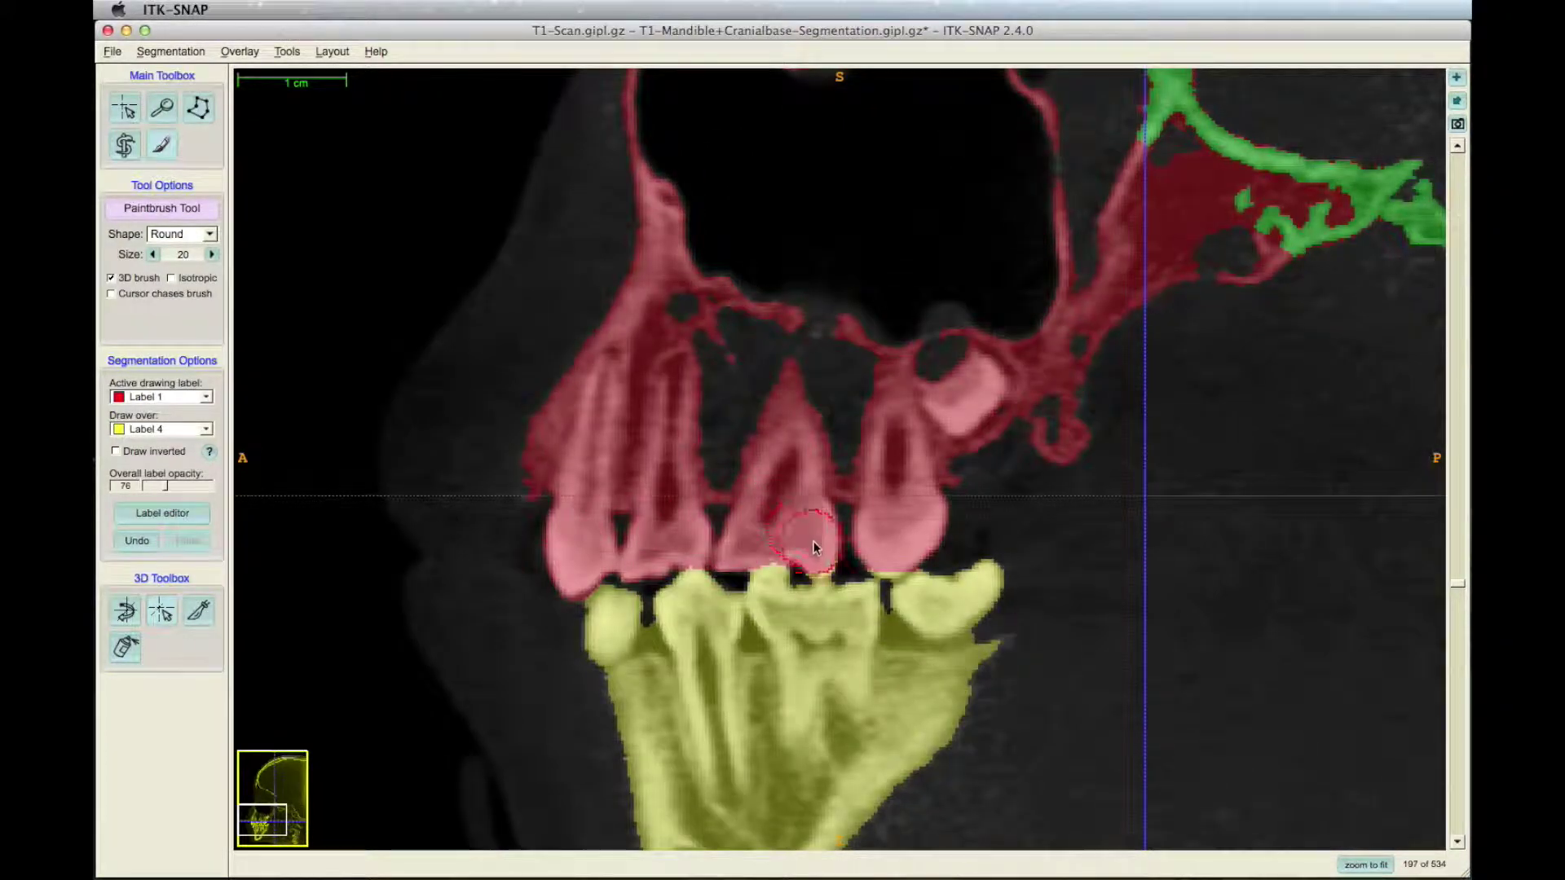
scroll(817, 529, up, 10)
scroll(683, 559, up, 4)
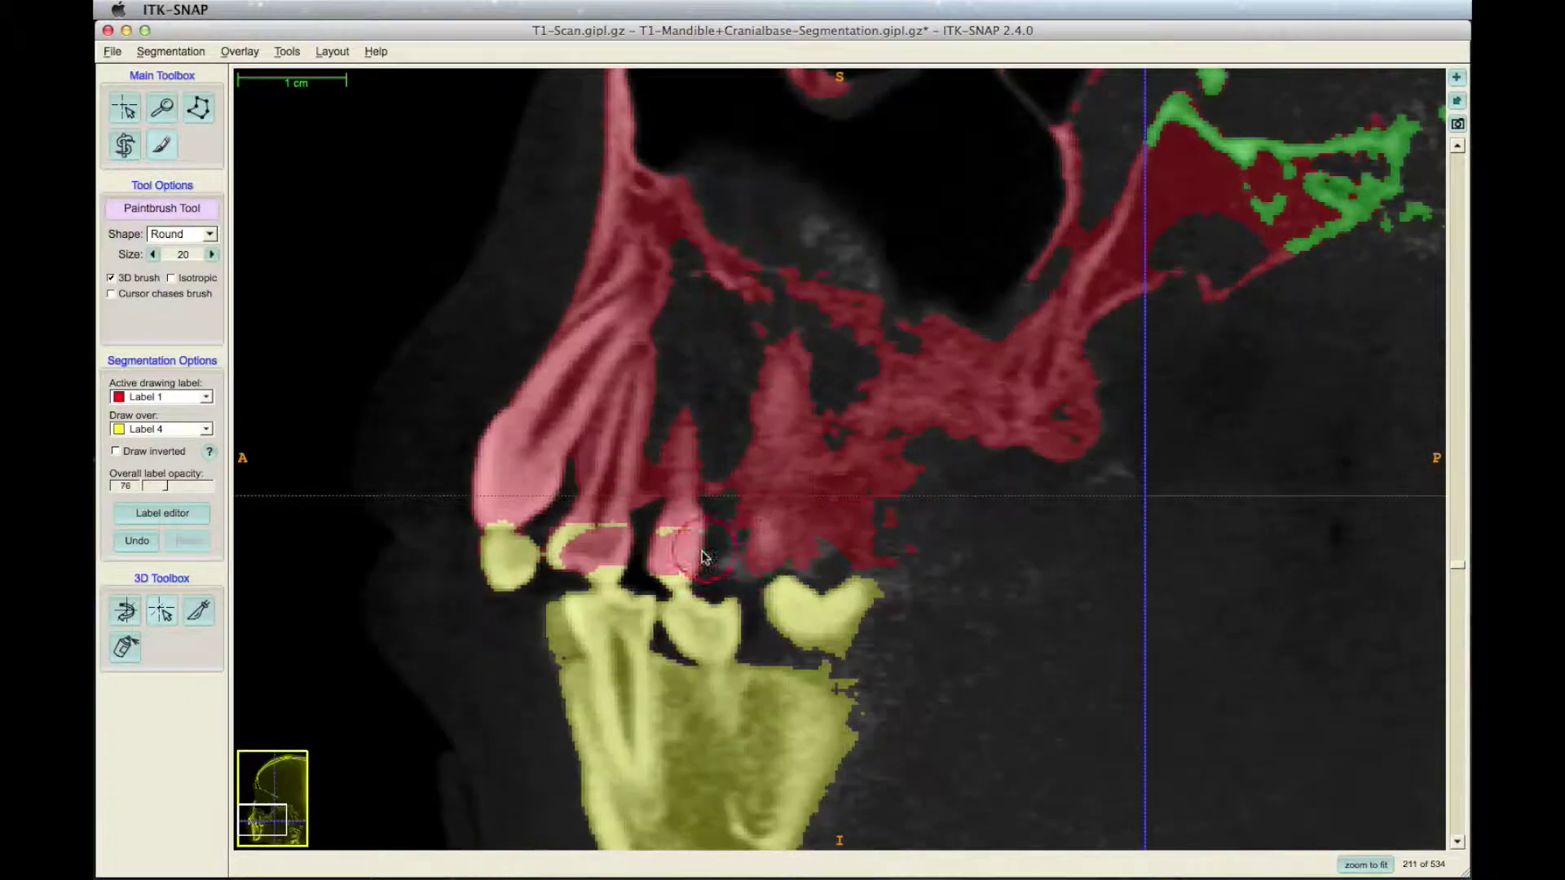
scroll(546, 533, up, 20)
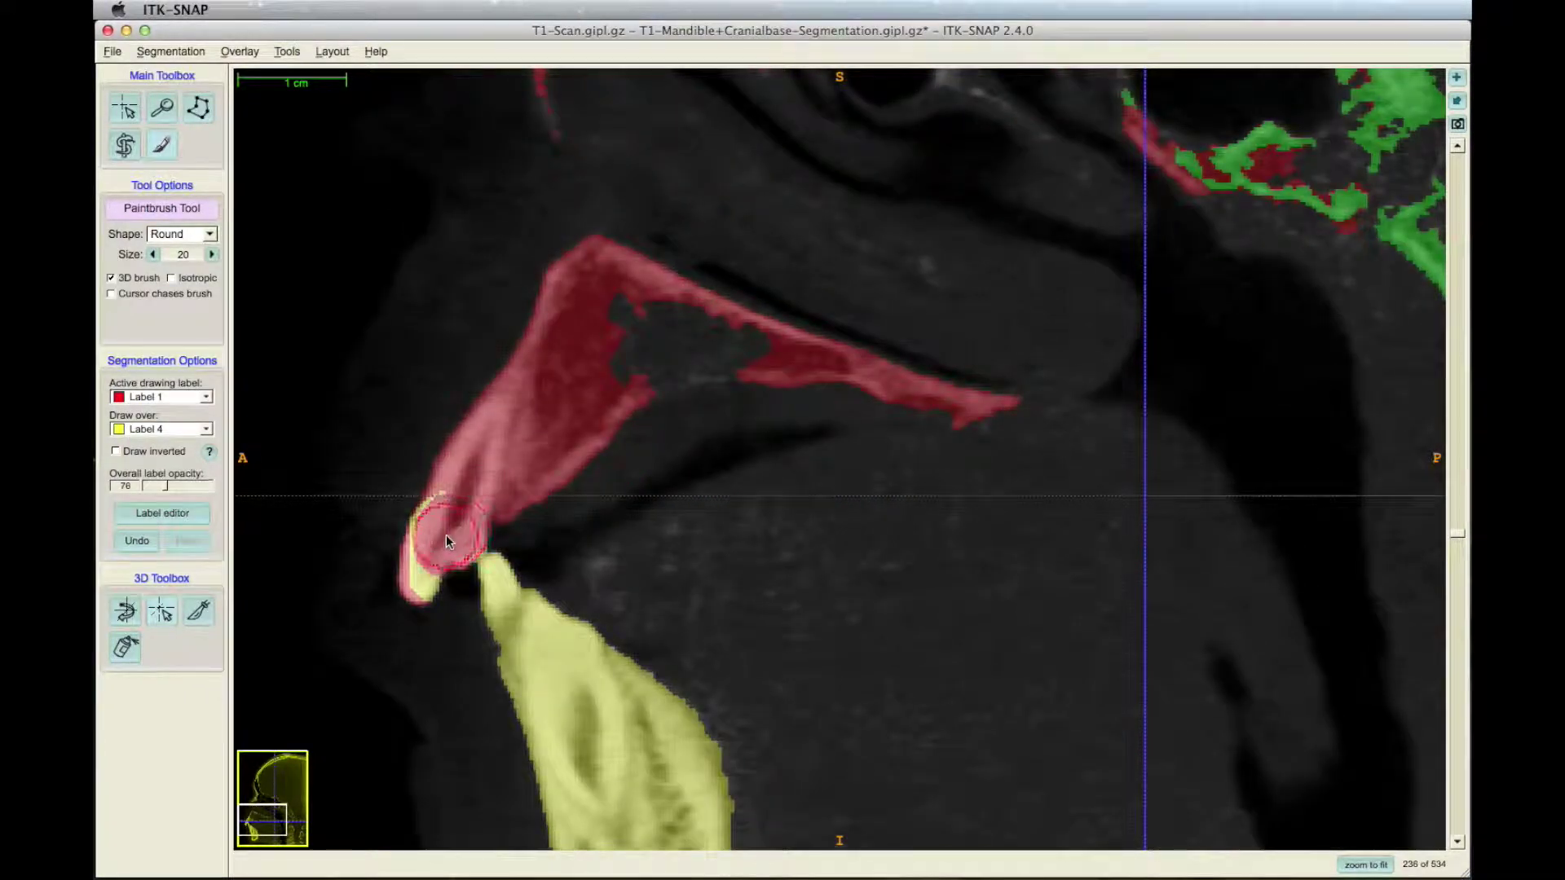
scroll(456, 522, up, 20)
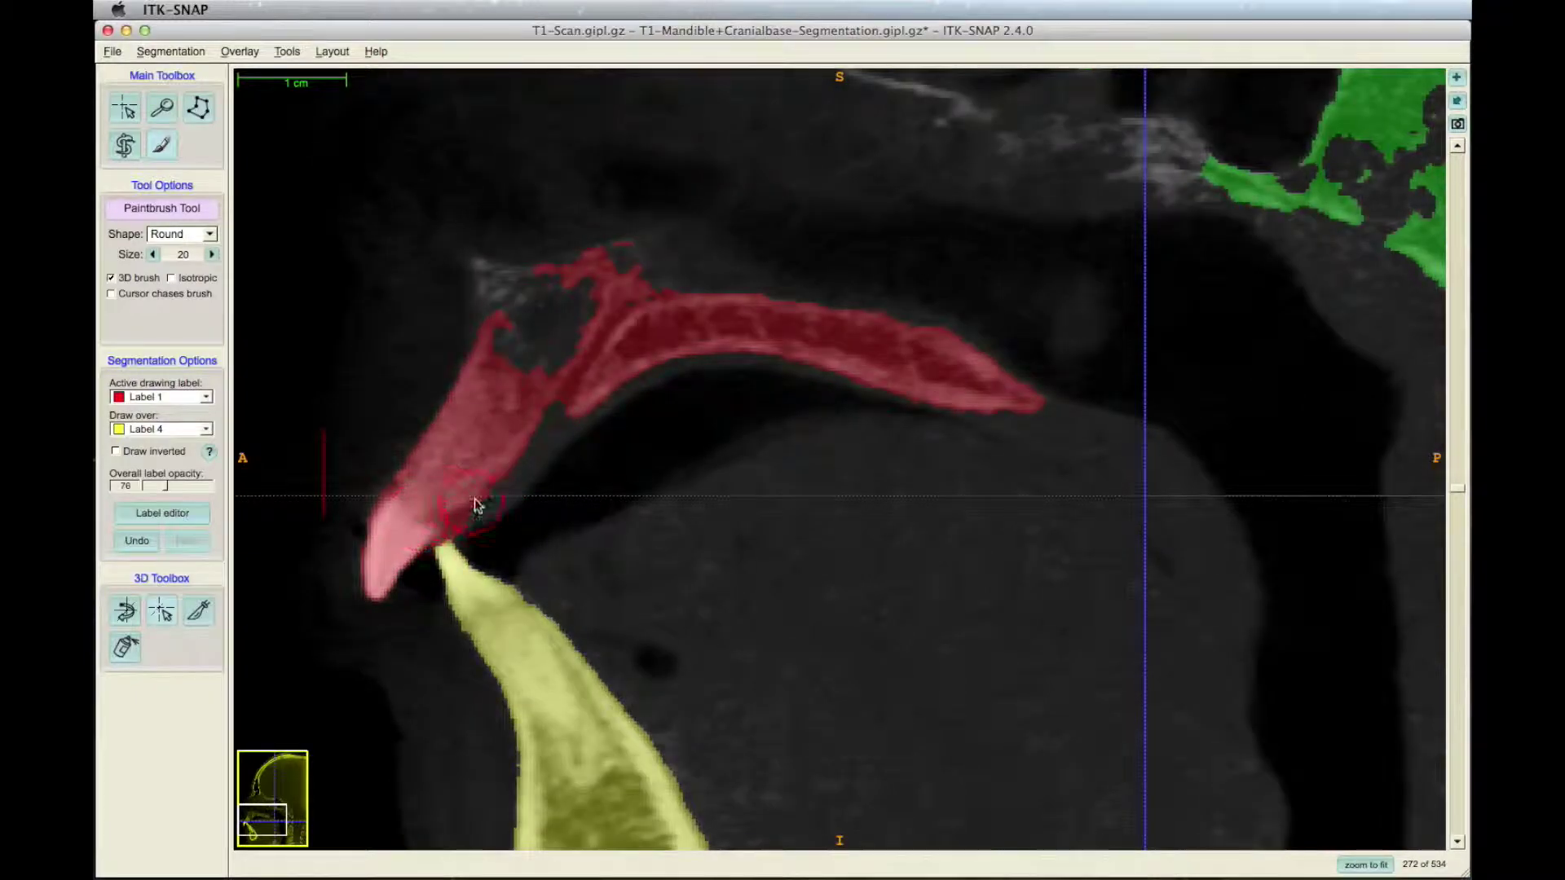
scroll(492, 517, up, 20)
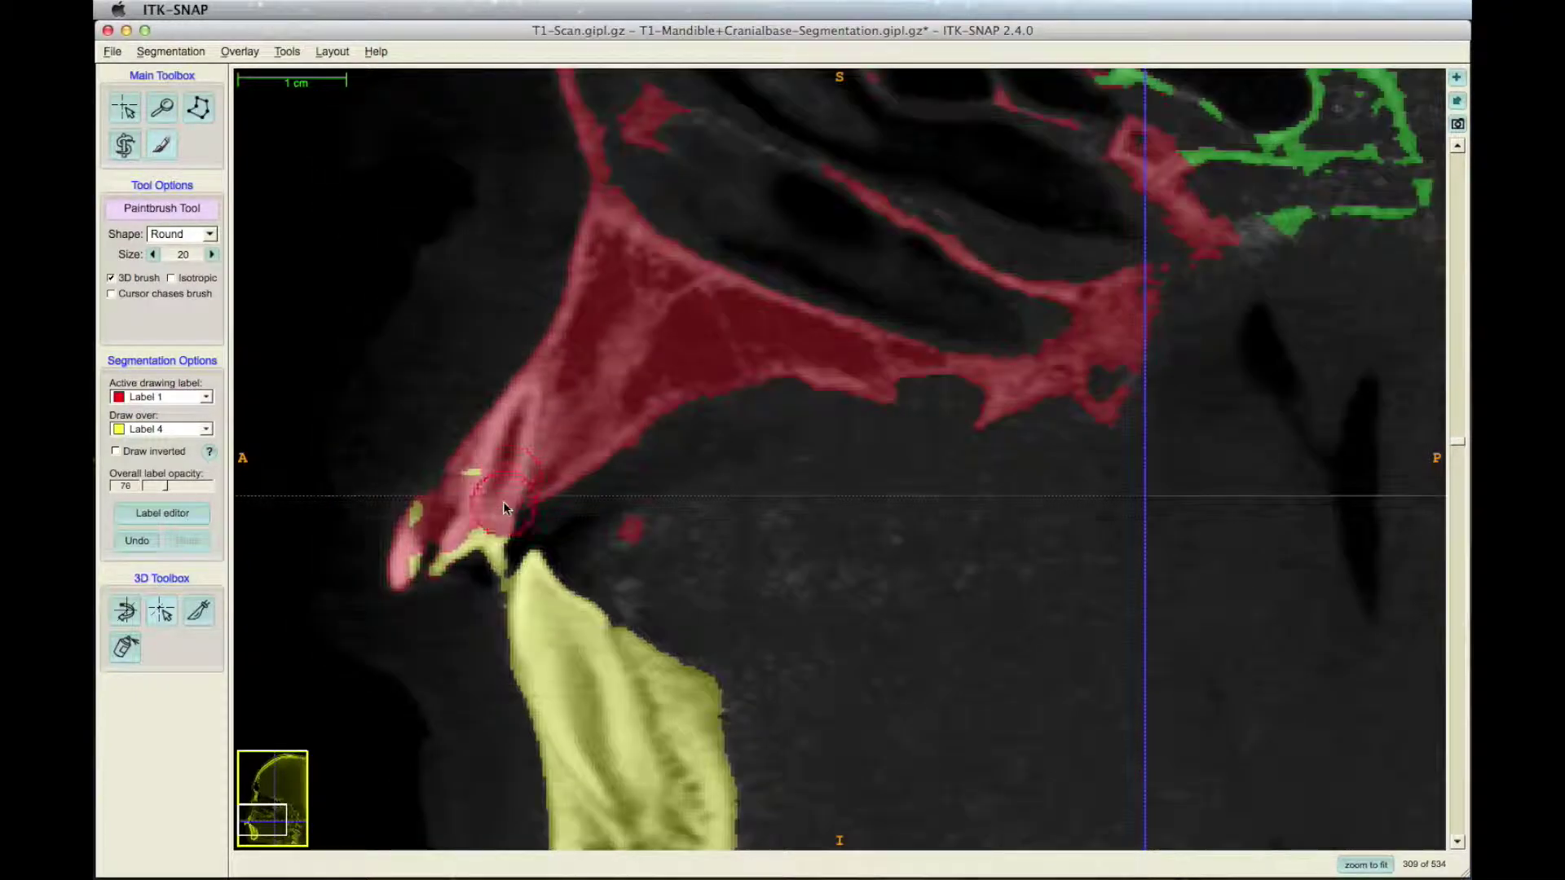
scroll(489, 513, up, 18)
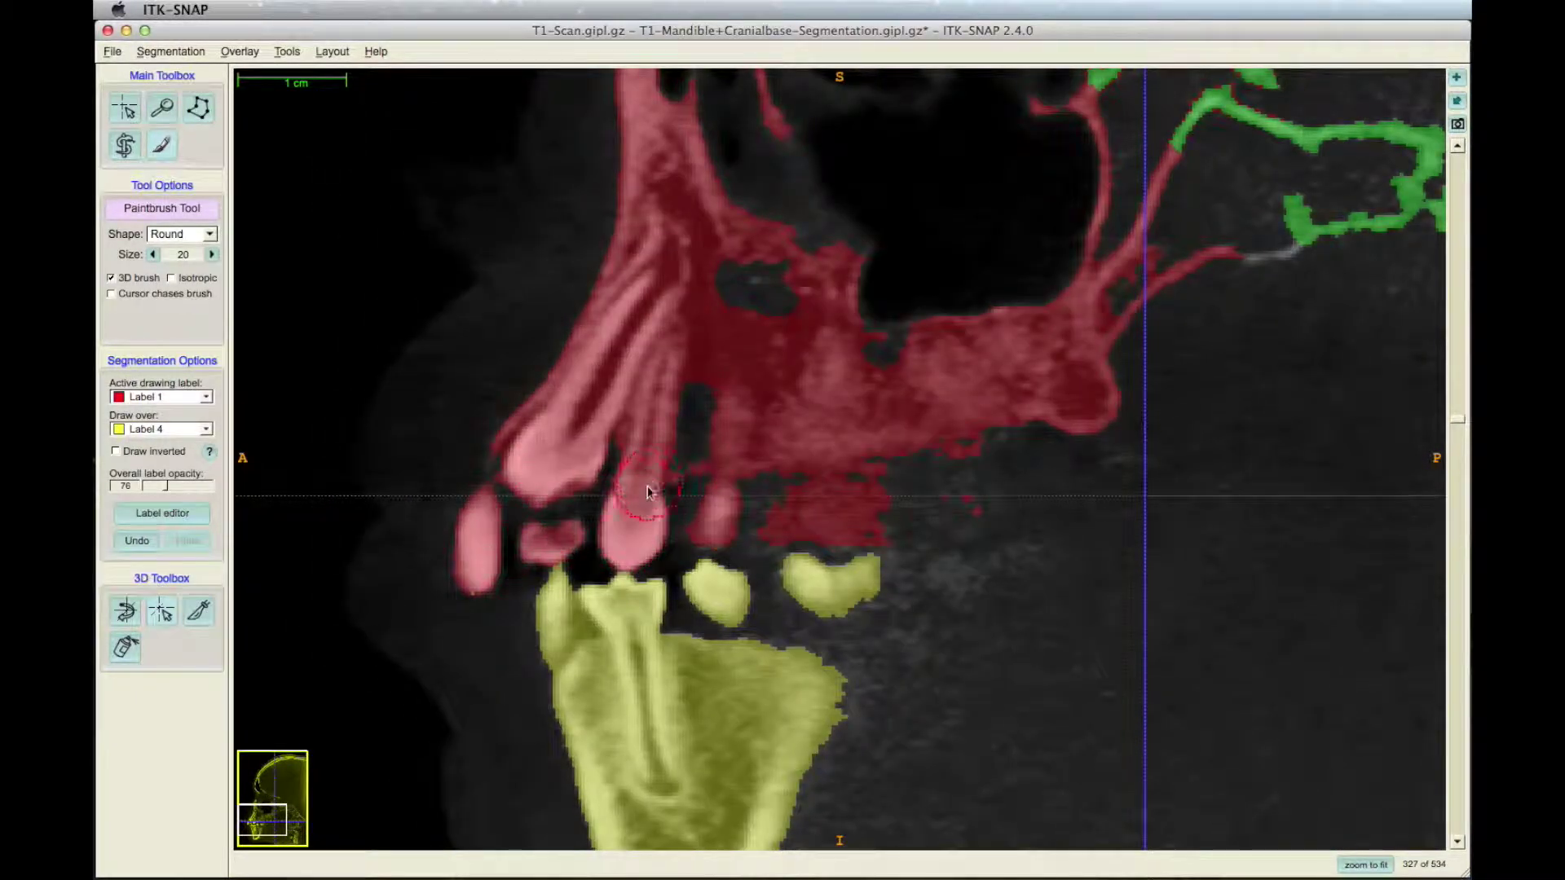
scroll(649, 486, up, 13)
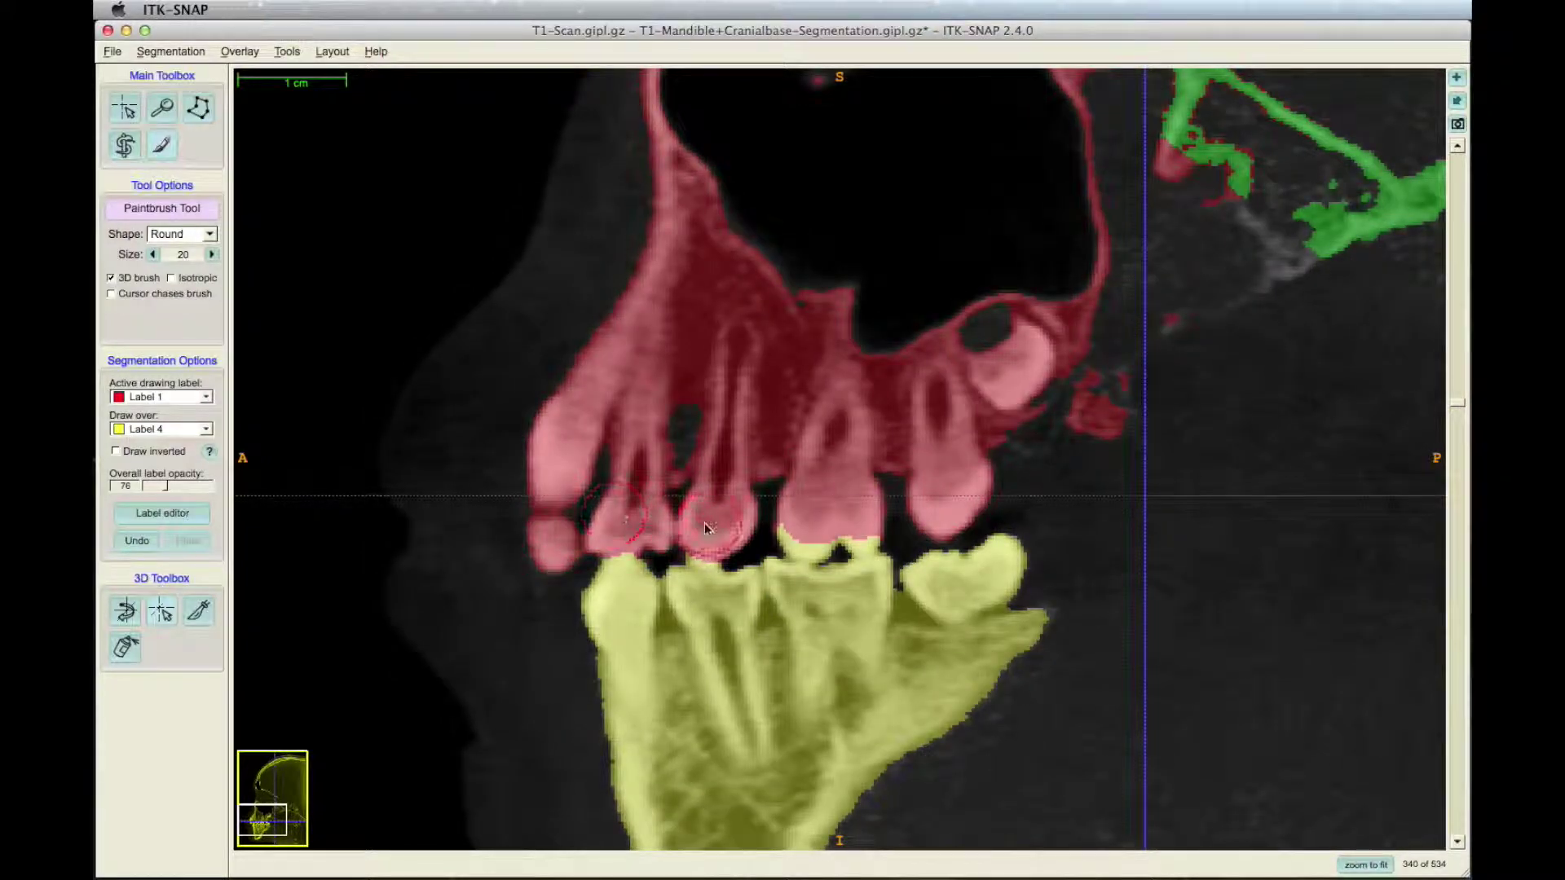
scroll(706, 532, up, 10)
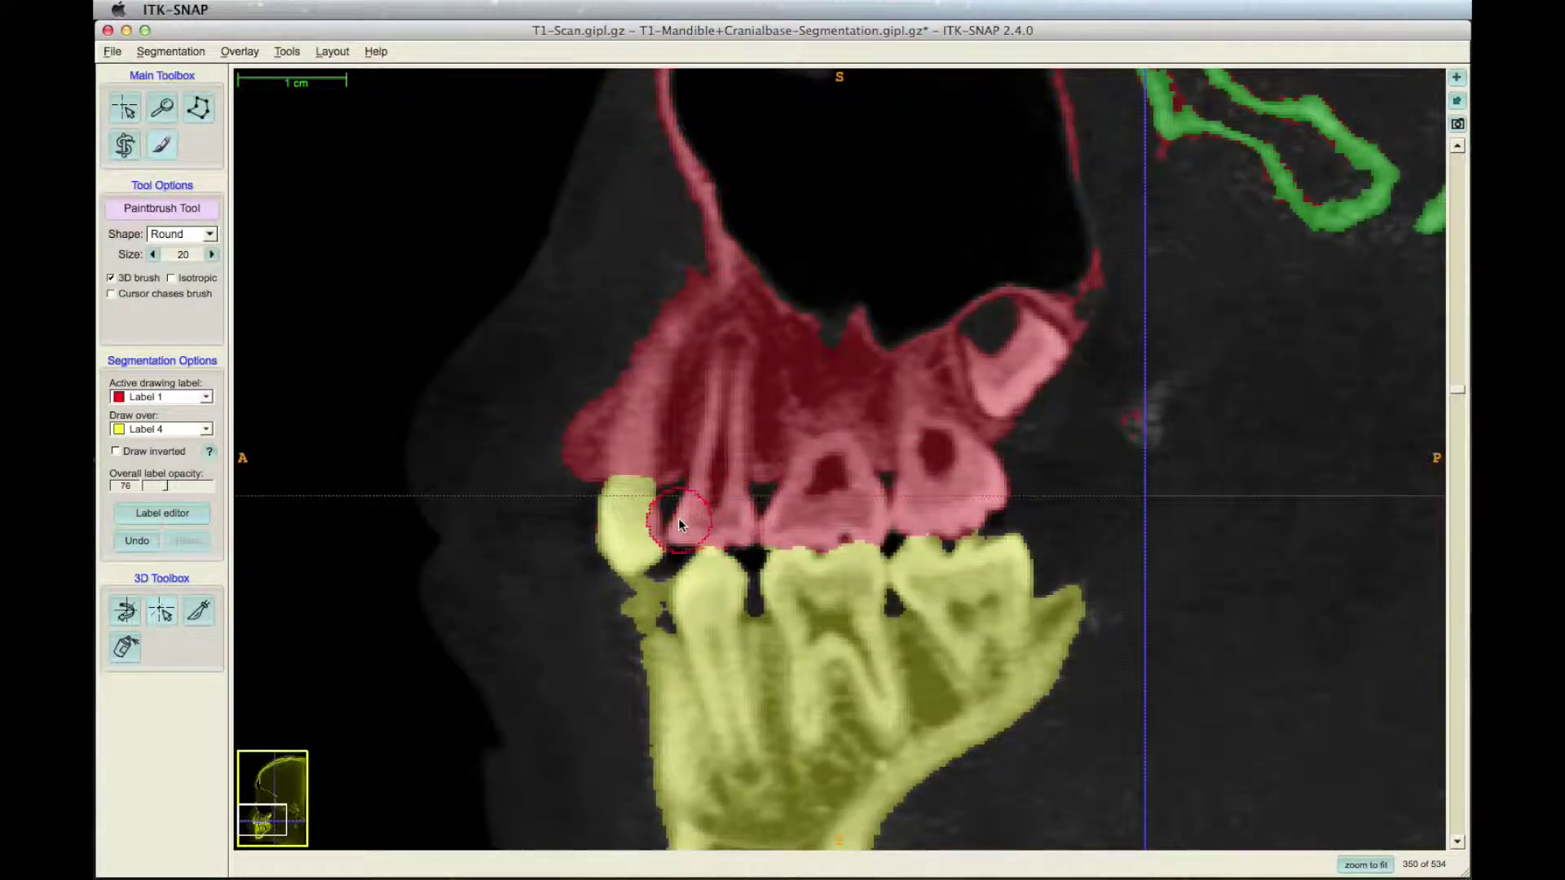
scroll(636, 534, down, 1)
mouse_move(678, 517)
mouse_down()
mouse_move(779, 527)
mouse_move(919, 505)
mouse_move(857, 458)
mouse_move(898, 505)
mouse_up()
scroll(917, 501, down, 1)
scroll(898, 505, up, 1)
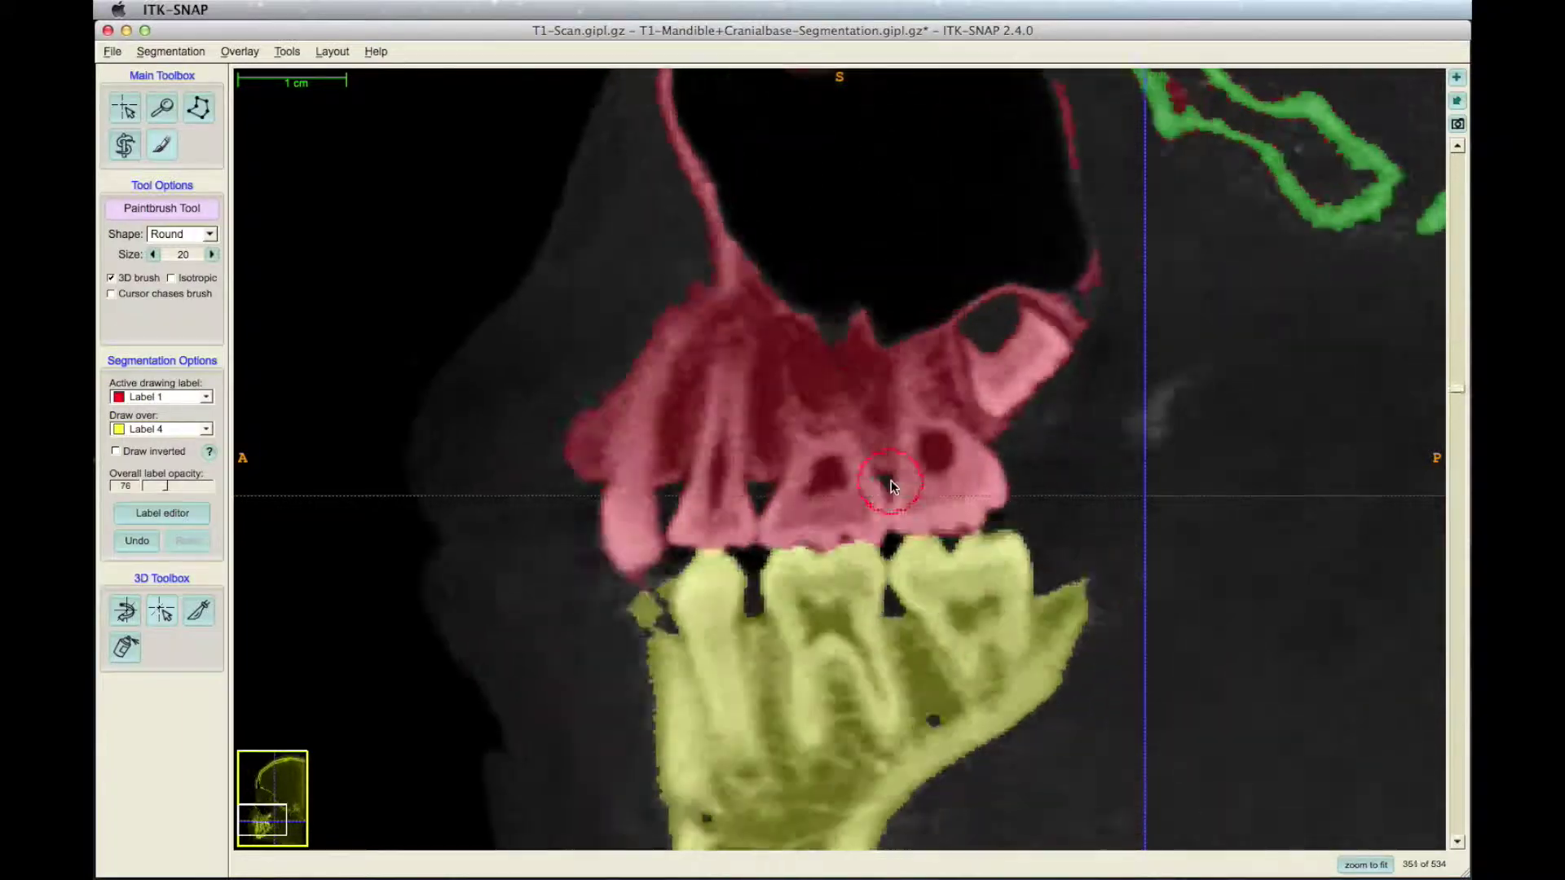
scroll(524, 471, down, 20)
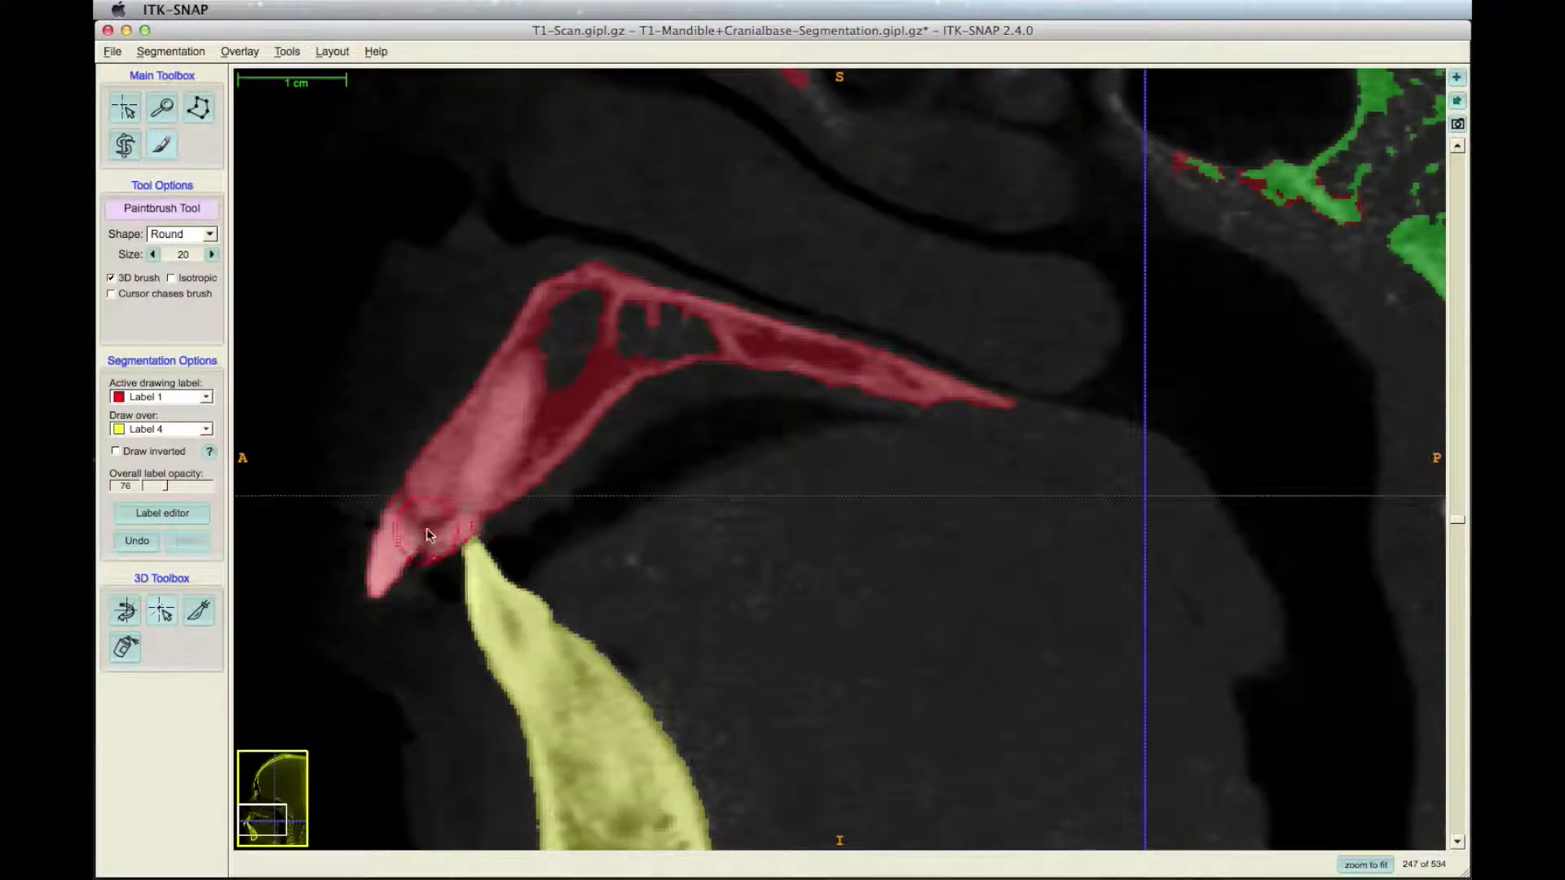
scroll(467, 497, up, 8)
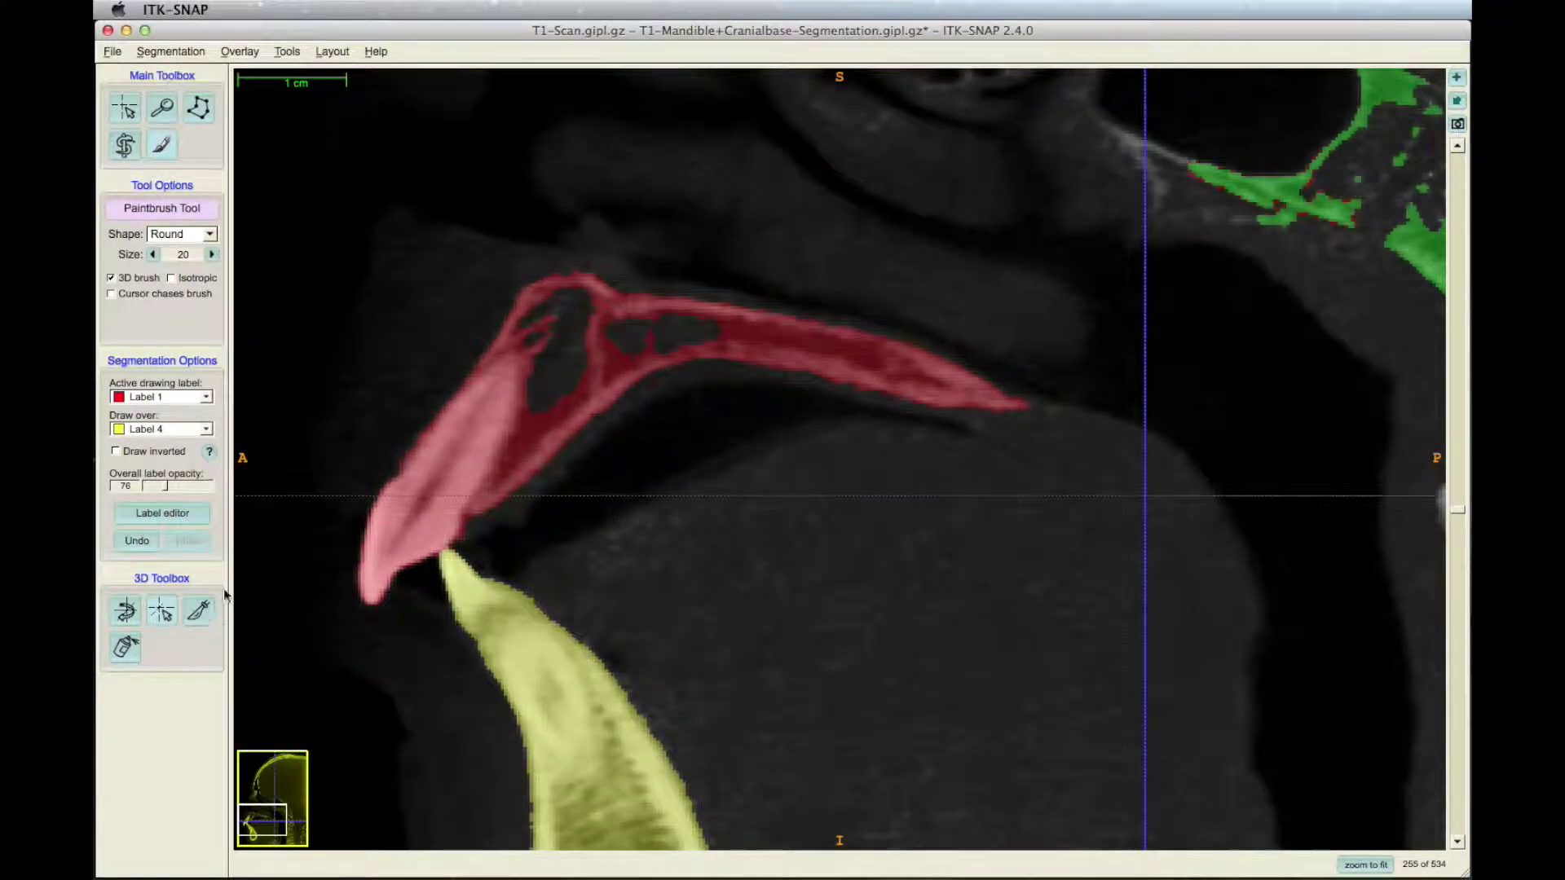
Rebuild the 3D mesh, view the skull from the front, and fit the whole head in the slice views
click(1457, 79)
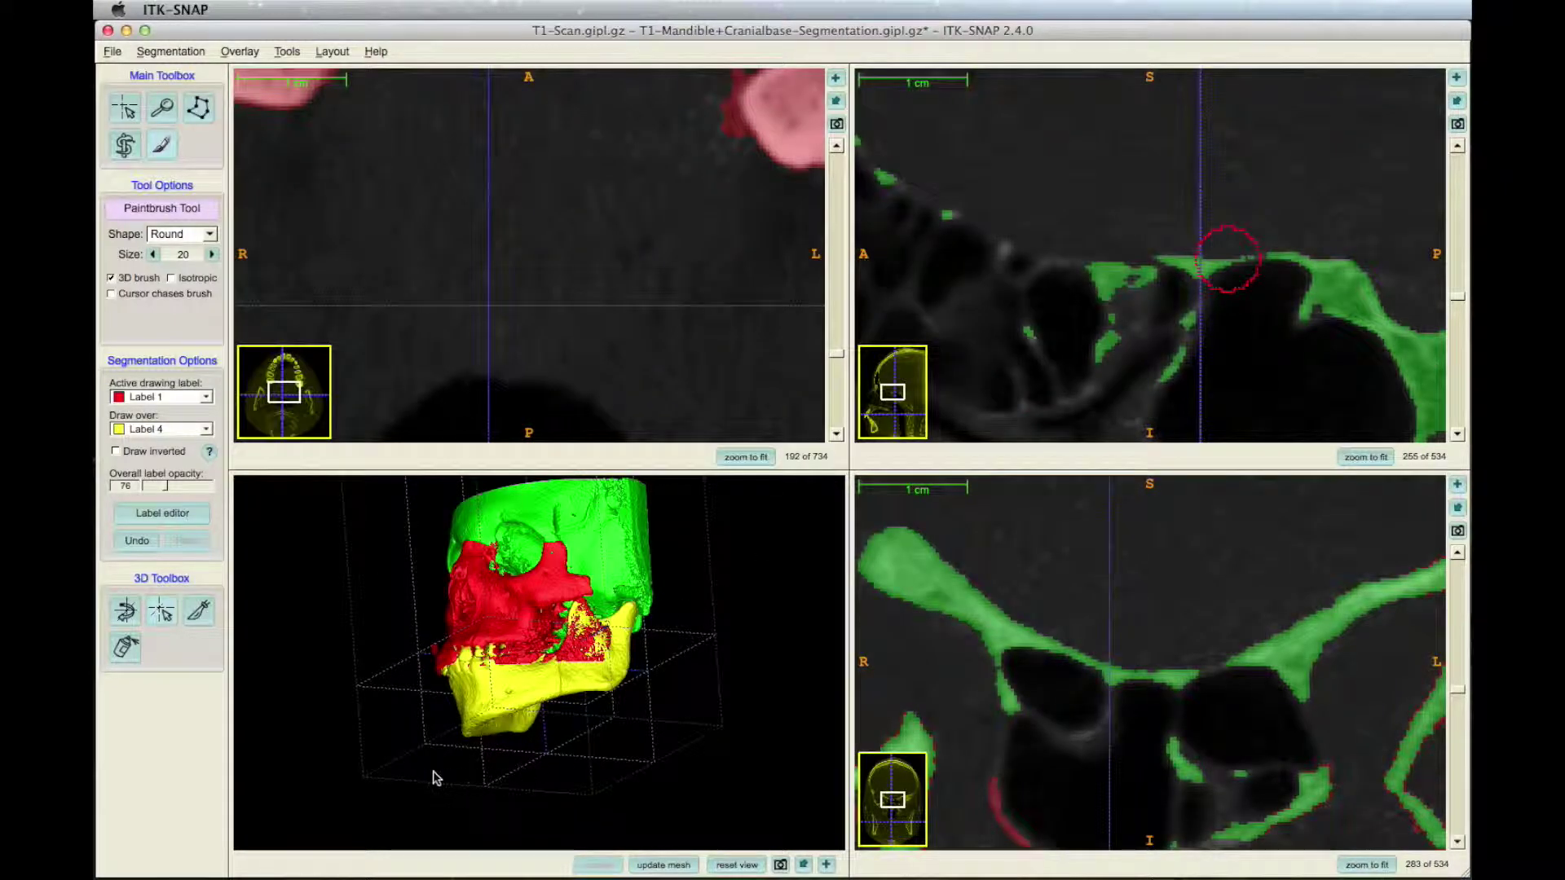
click(651, 865)
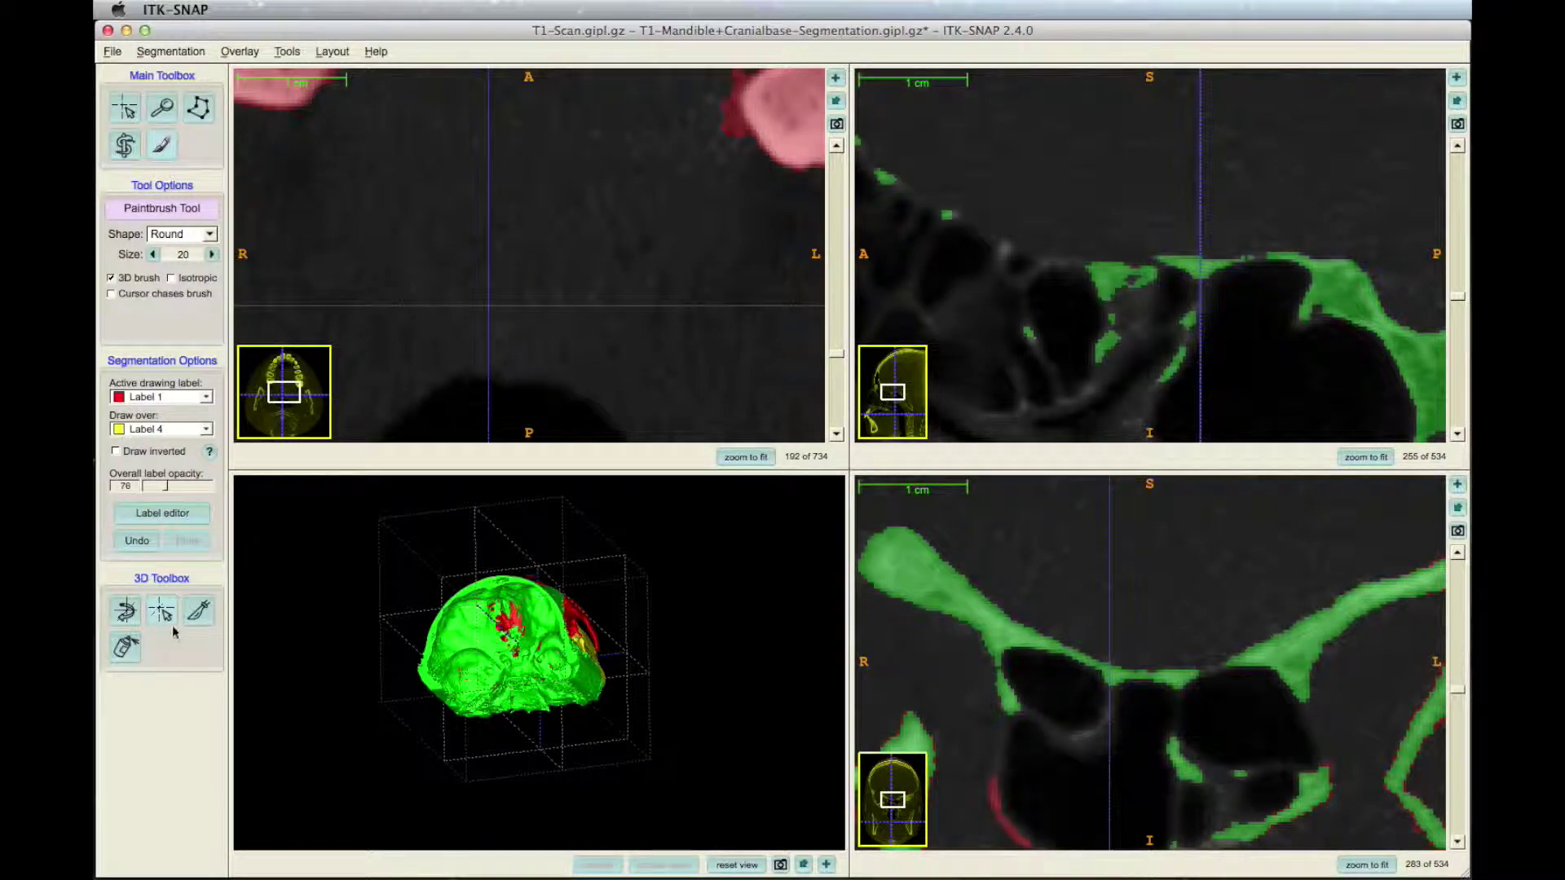
click(825, 863)
drag(965, 379, 921, 453)
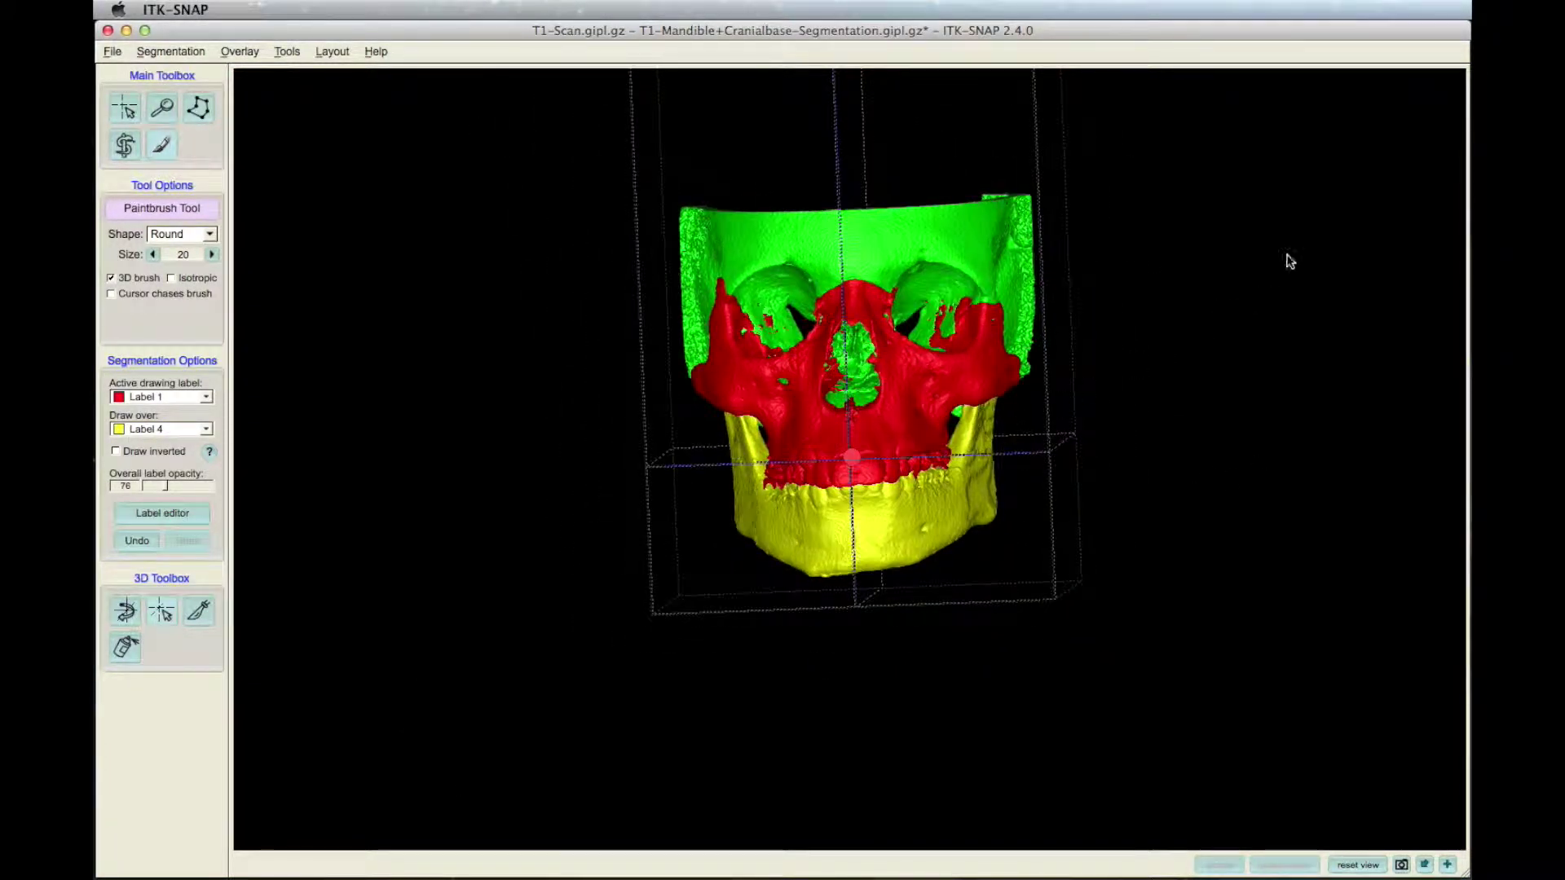
click(1446, 864)
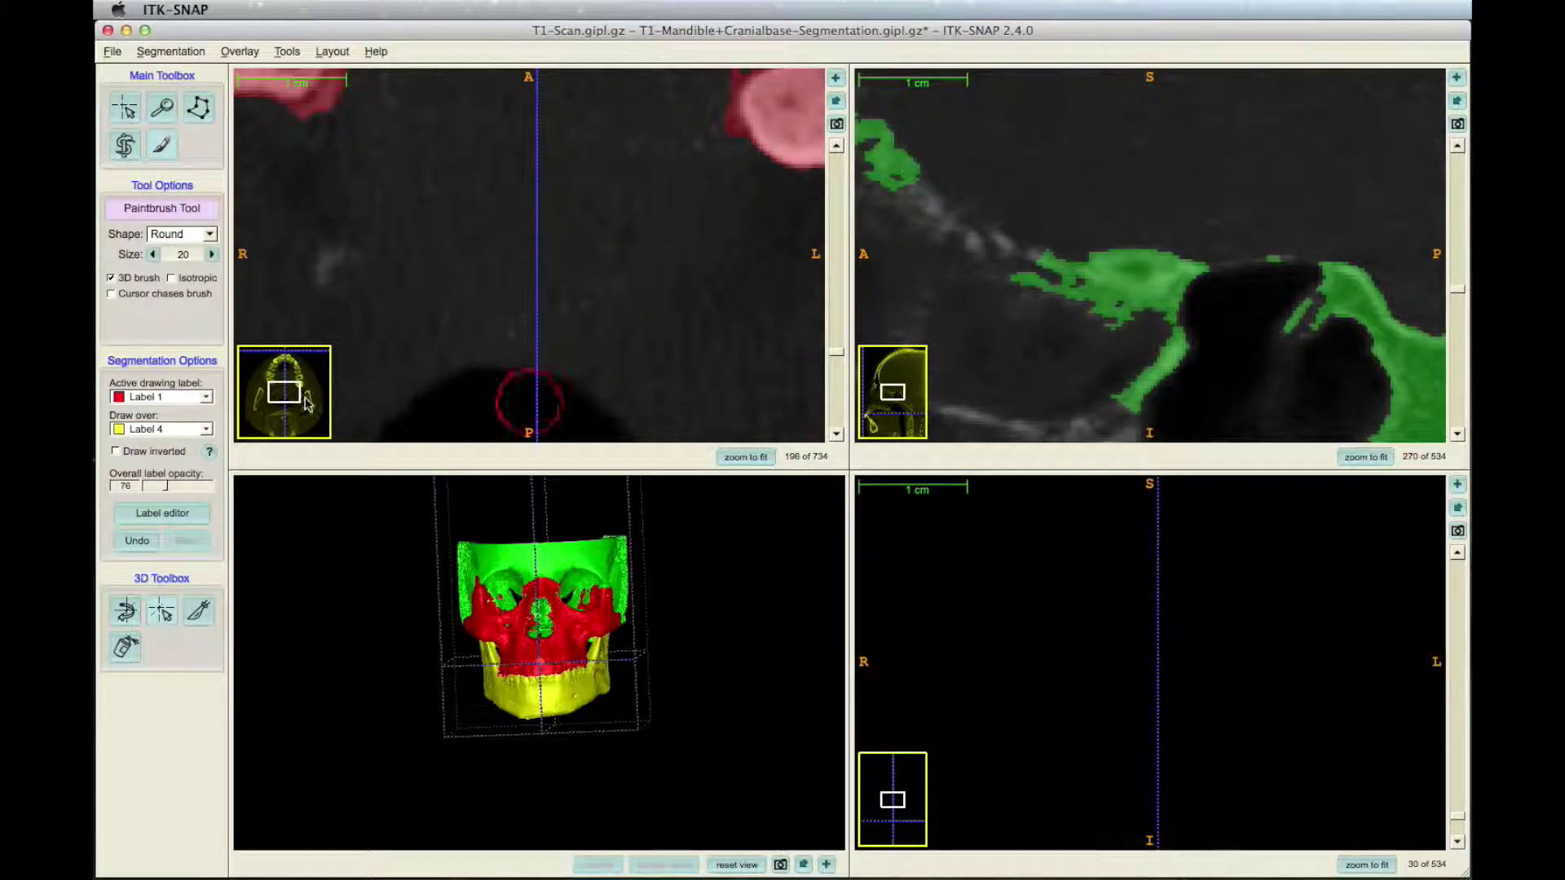
drag(303, 399, 286, 352)
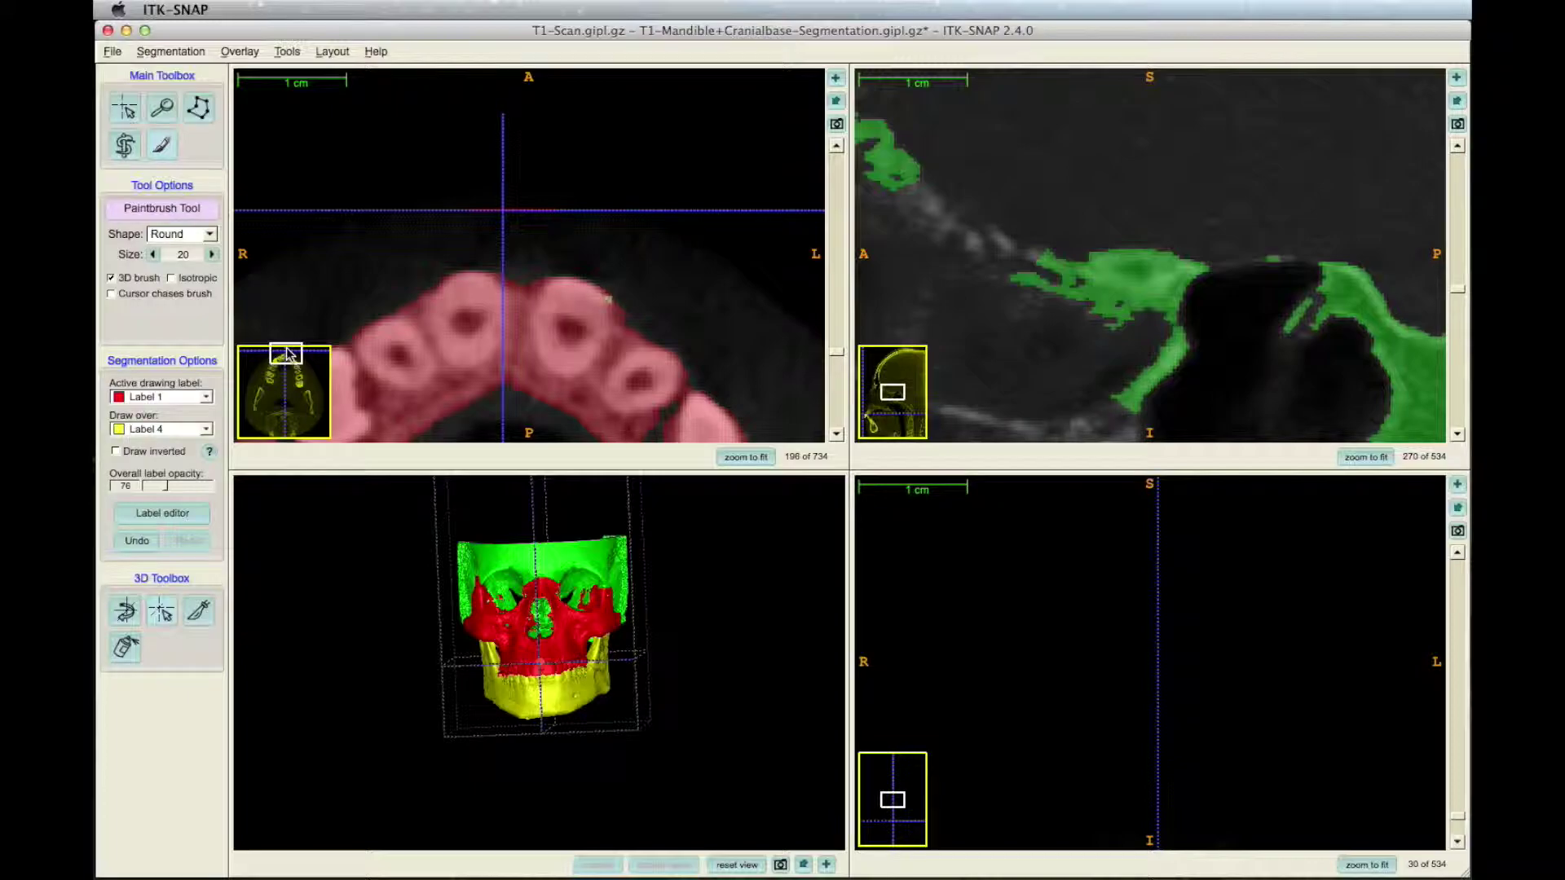
click(763, 458)
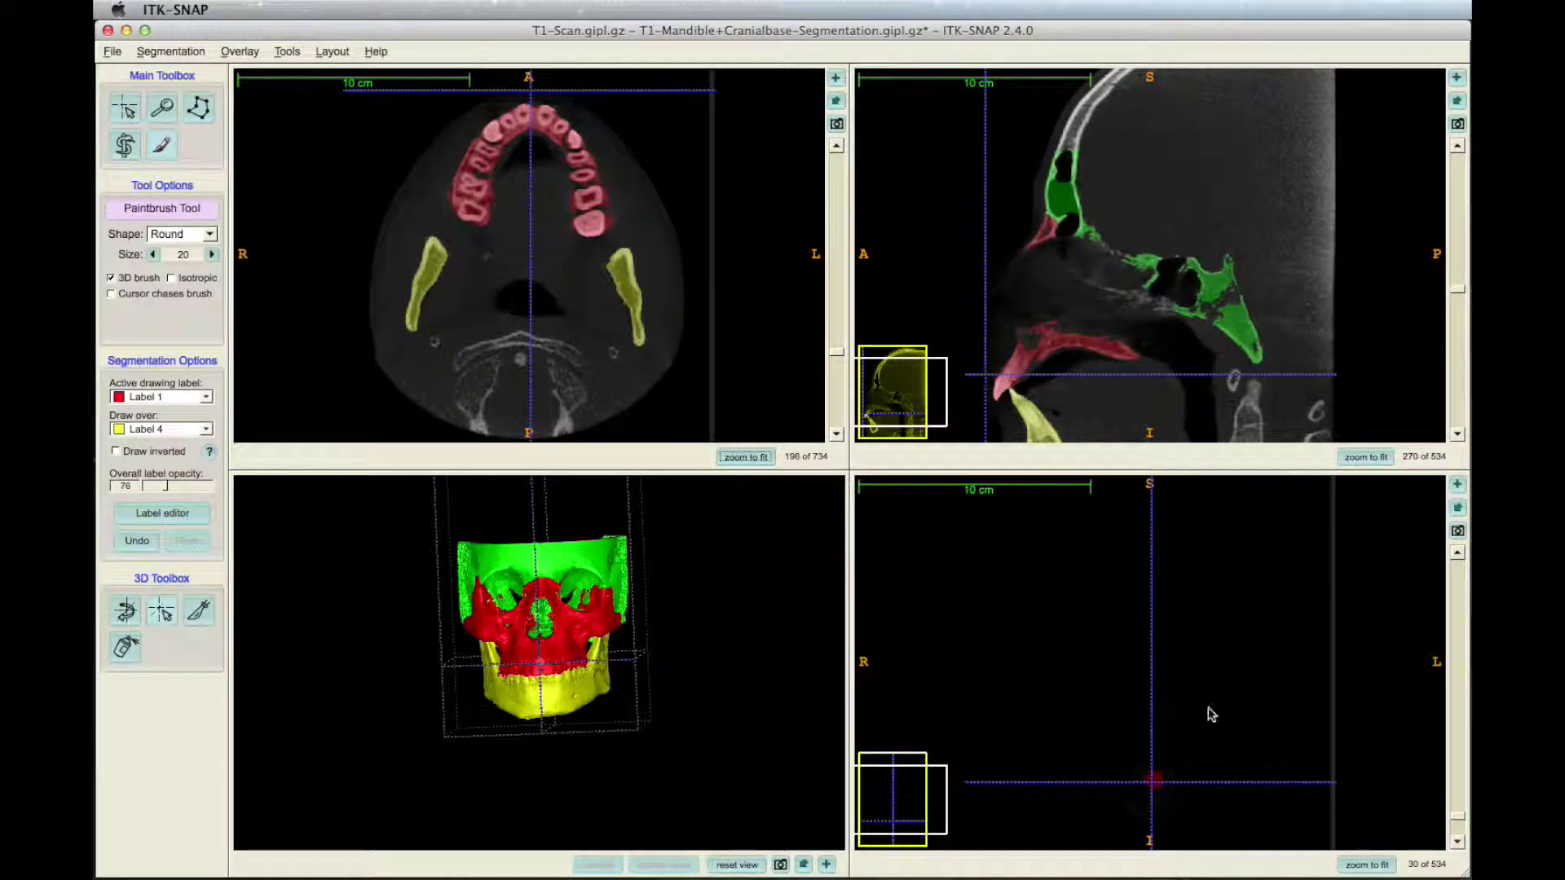
Erase the stray red spot in the coronal view using Clear Label over Label 1
click(207, 398)
click(155, 380)
click(184, 427)
click(151, 388)
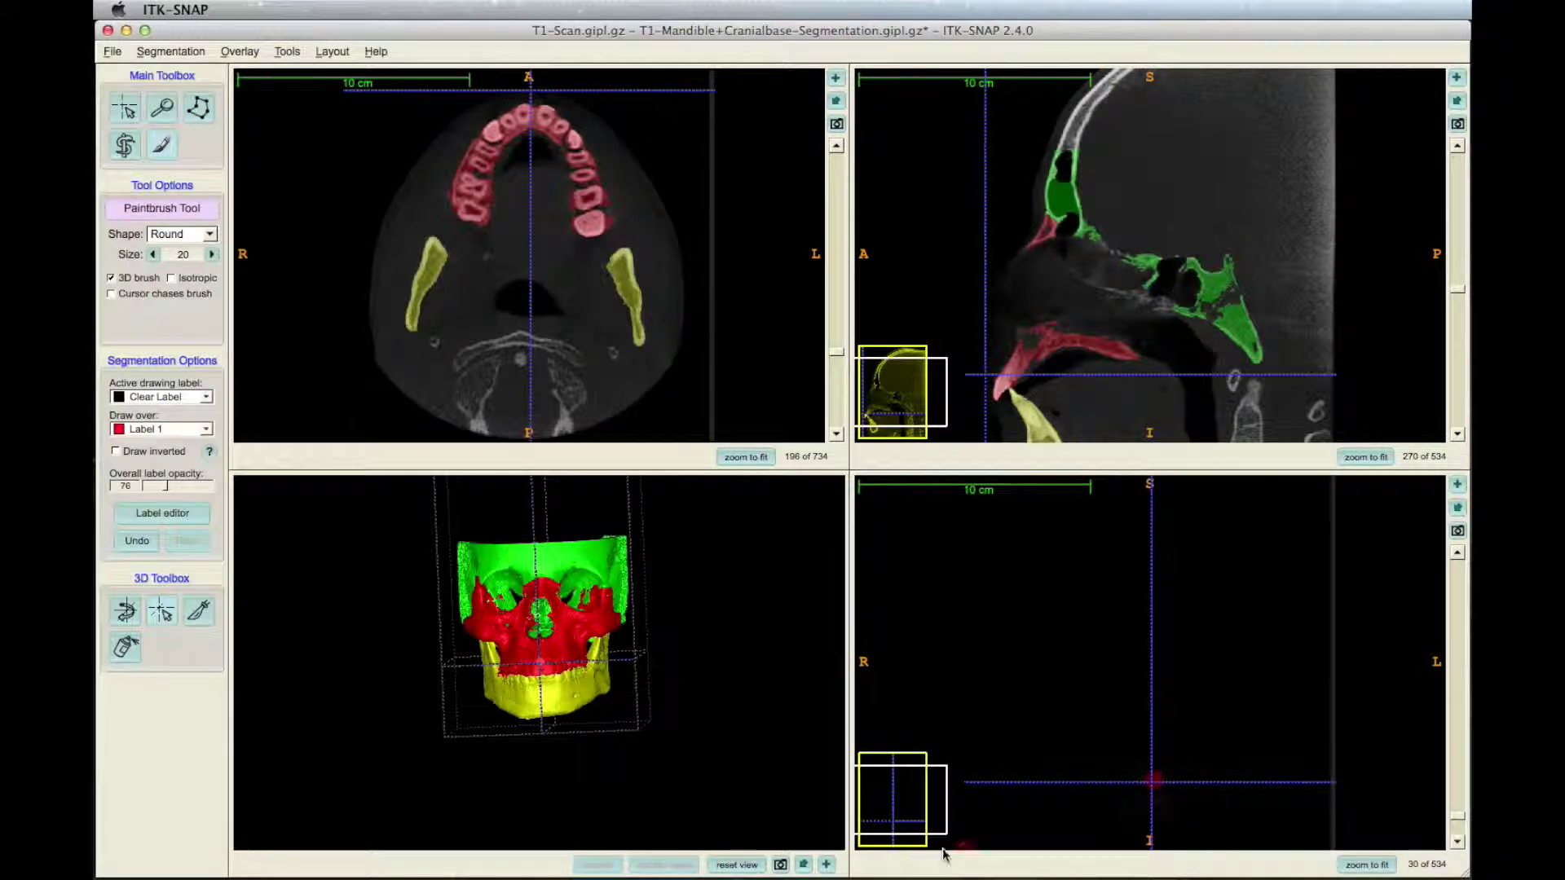
click(1156, 783)
Regenerate the 3D mesh after the erase and rotate the skull to a front view
click(683, 865)
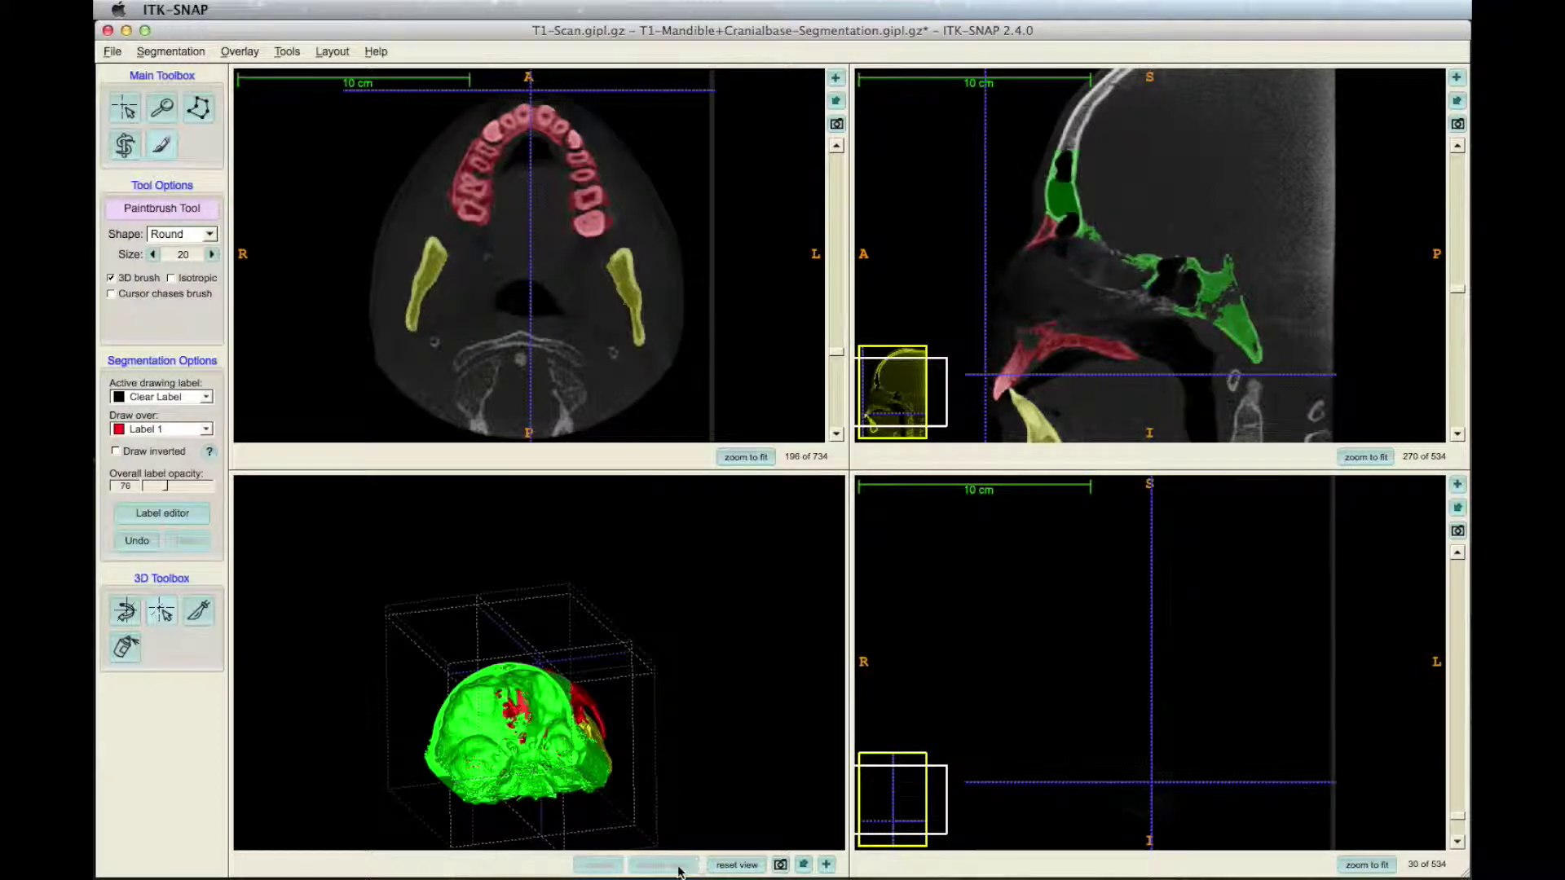
click(126, 611)
drag(501, 705, 487, 558)
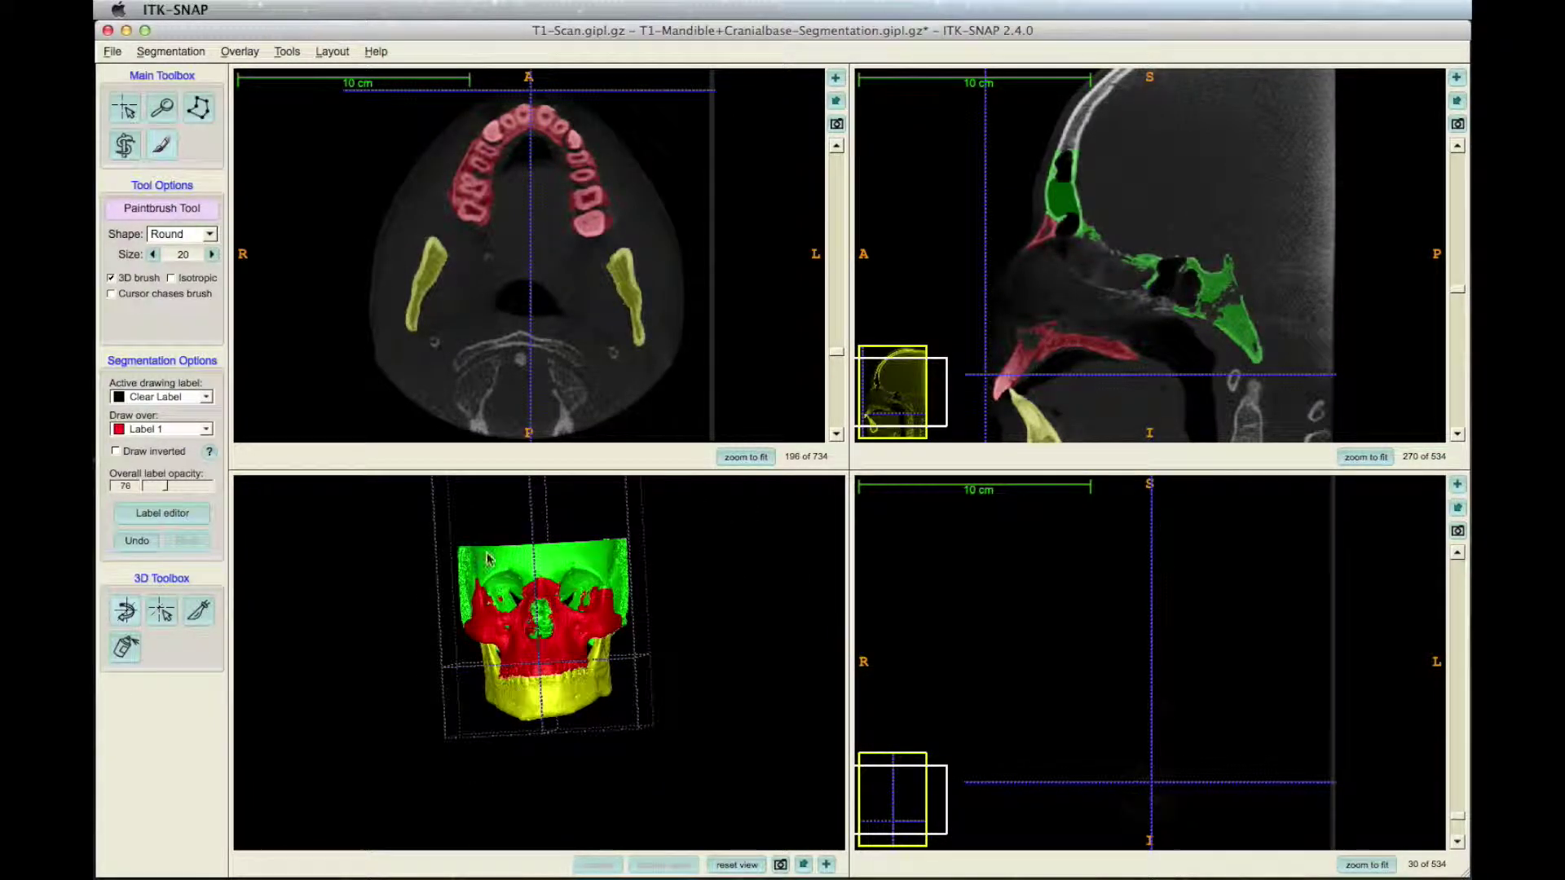
Save the segmentation image to Downloads' documents-export folder as T1-Mandible+Cranialbase-Segmentation
click(171, 52)
click(194, 106)
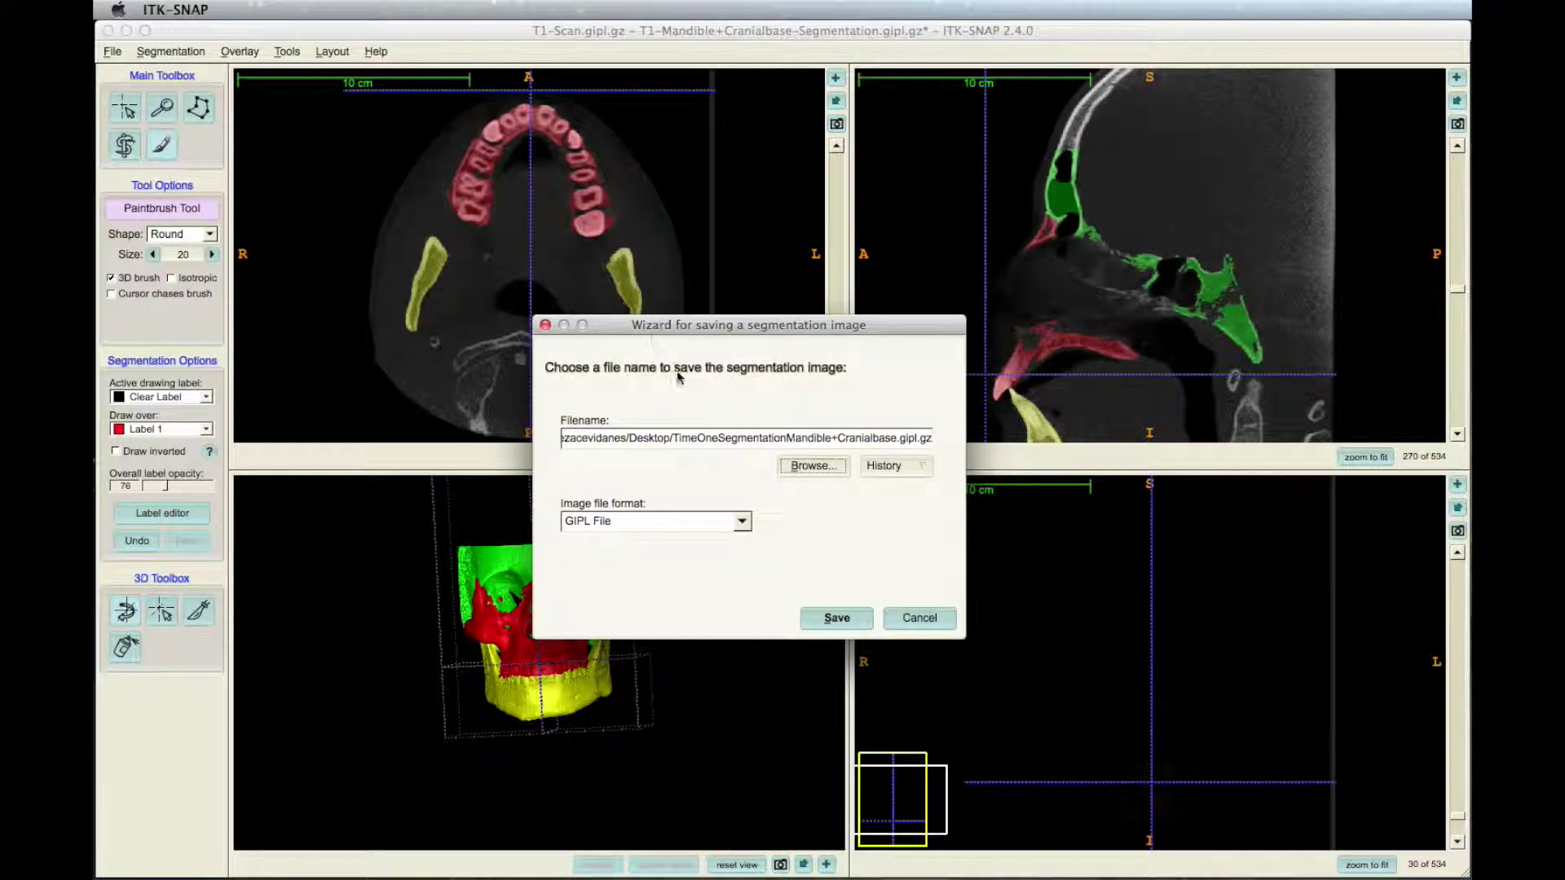
click(809, 466)
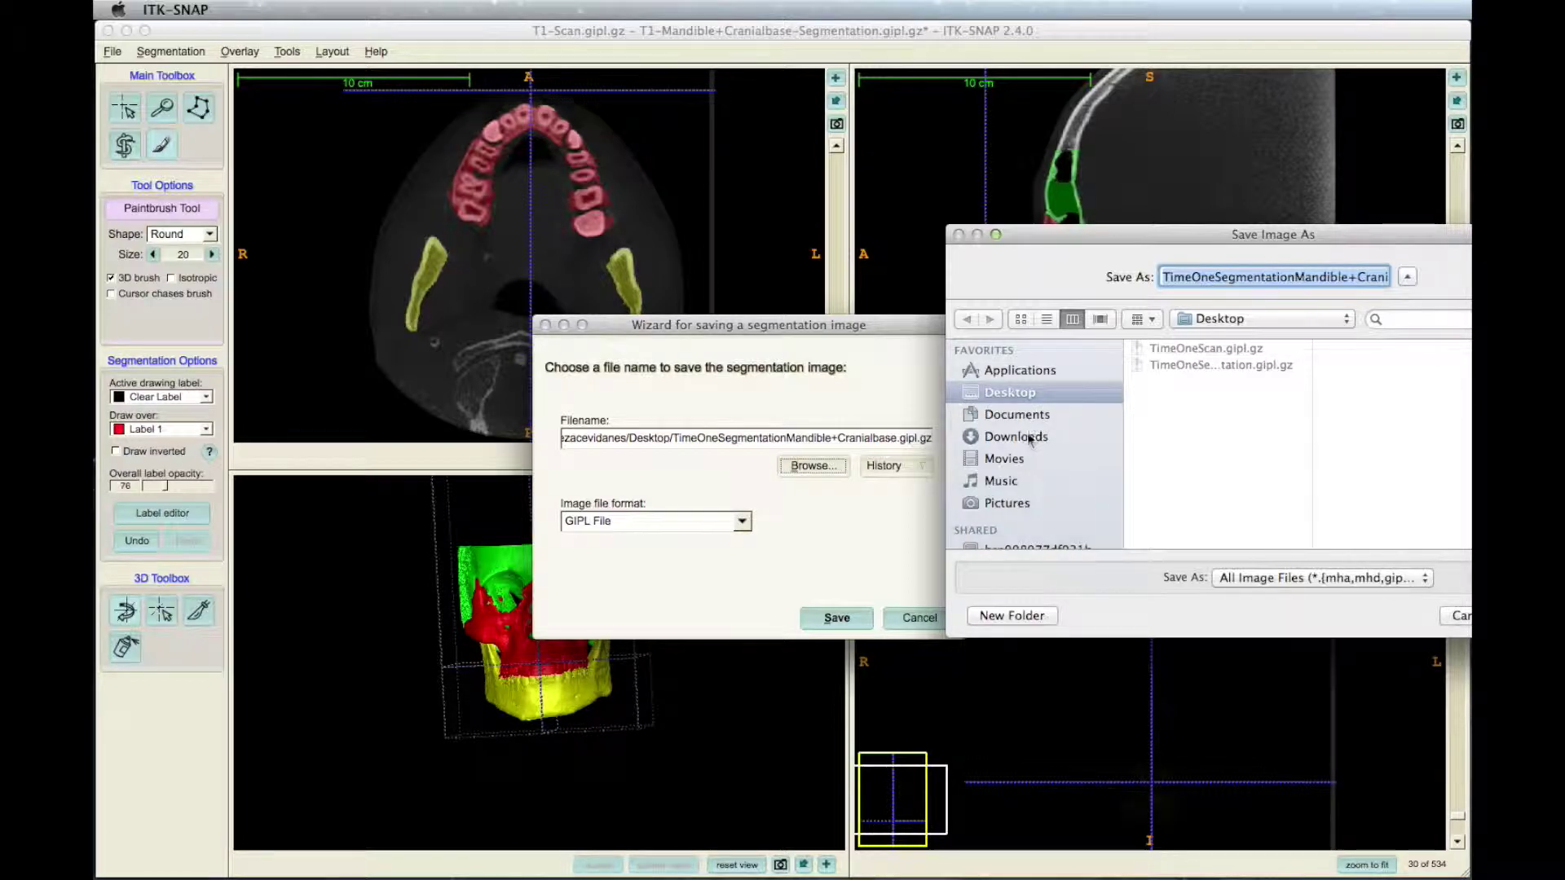
click(1029, 438)
click(1192, 383)
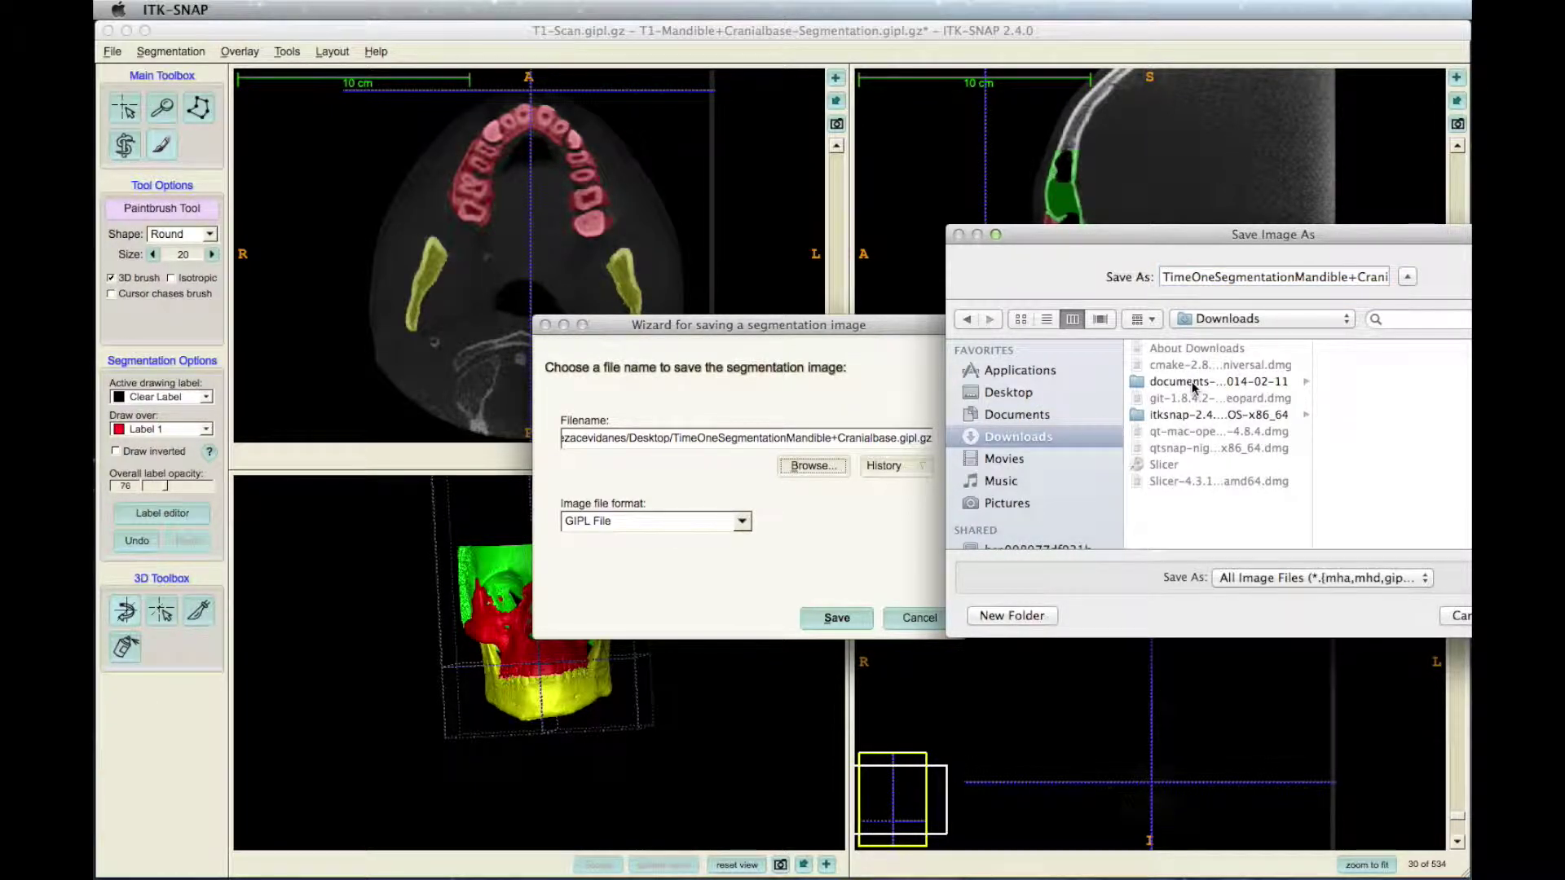
drag(1409, 254, 1064, 252)
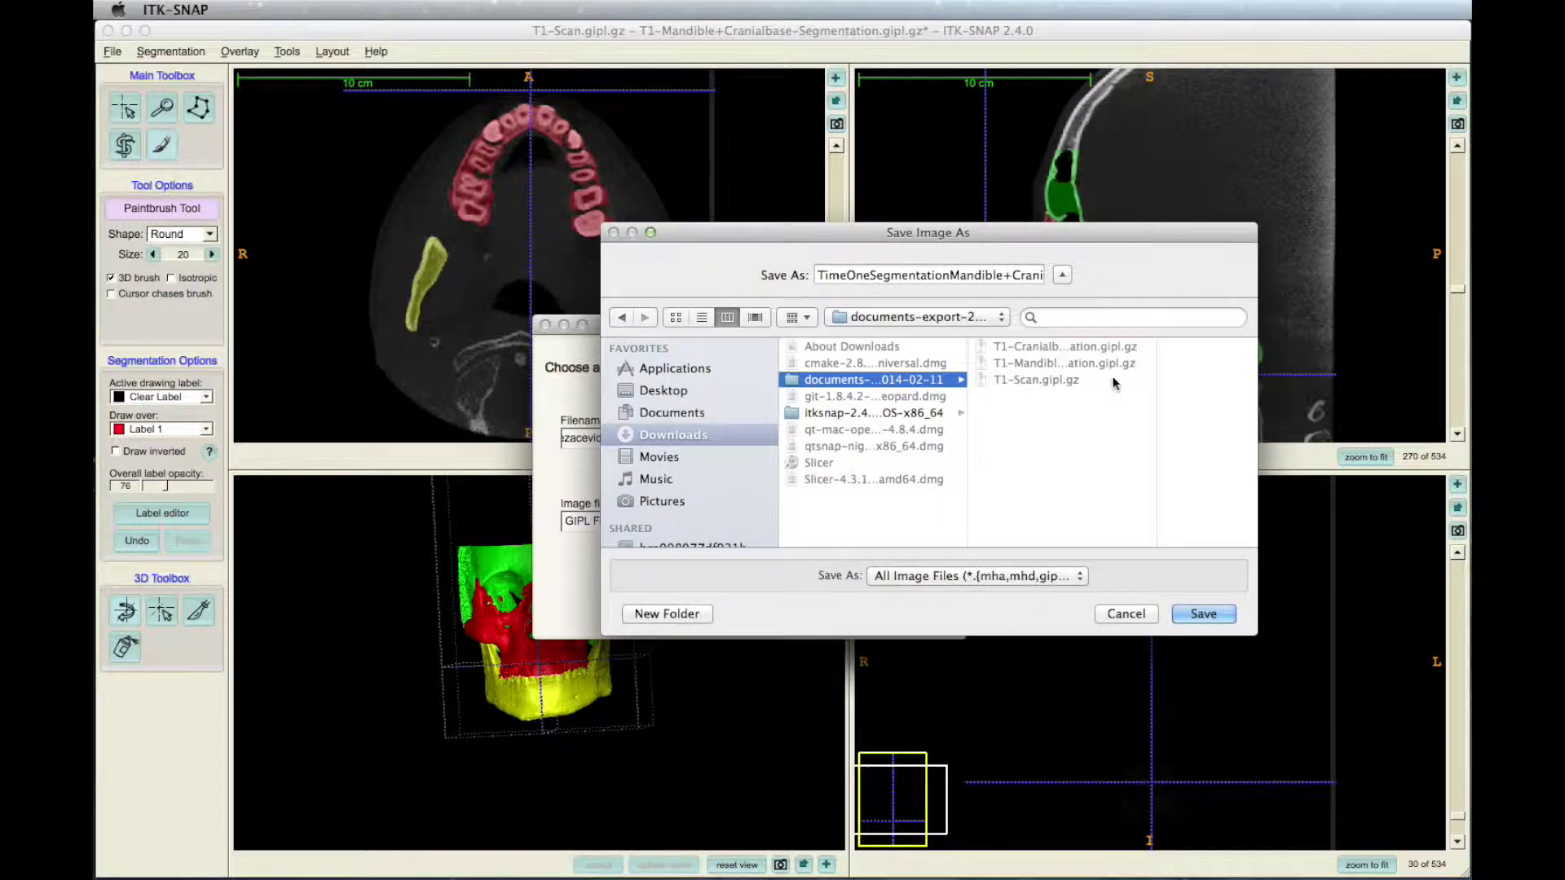
click(1059, 368)
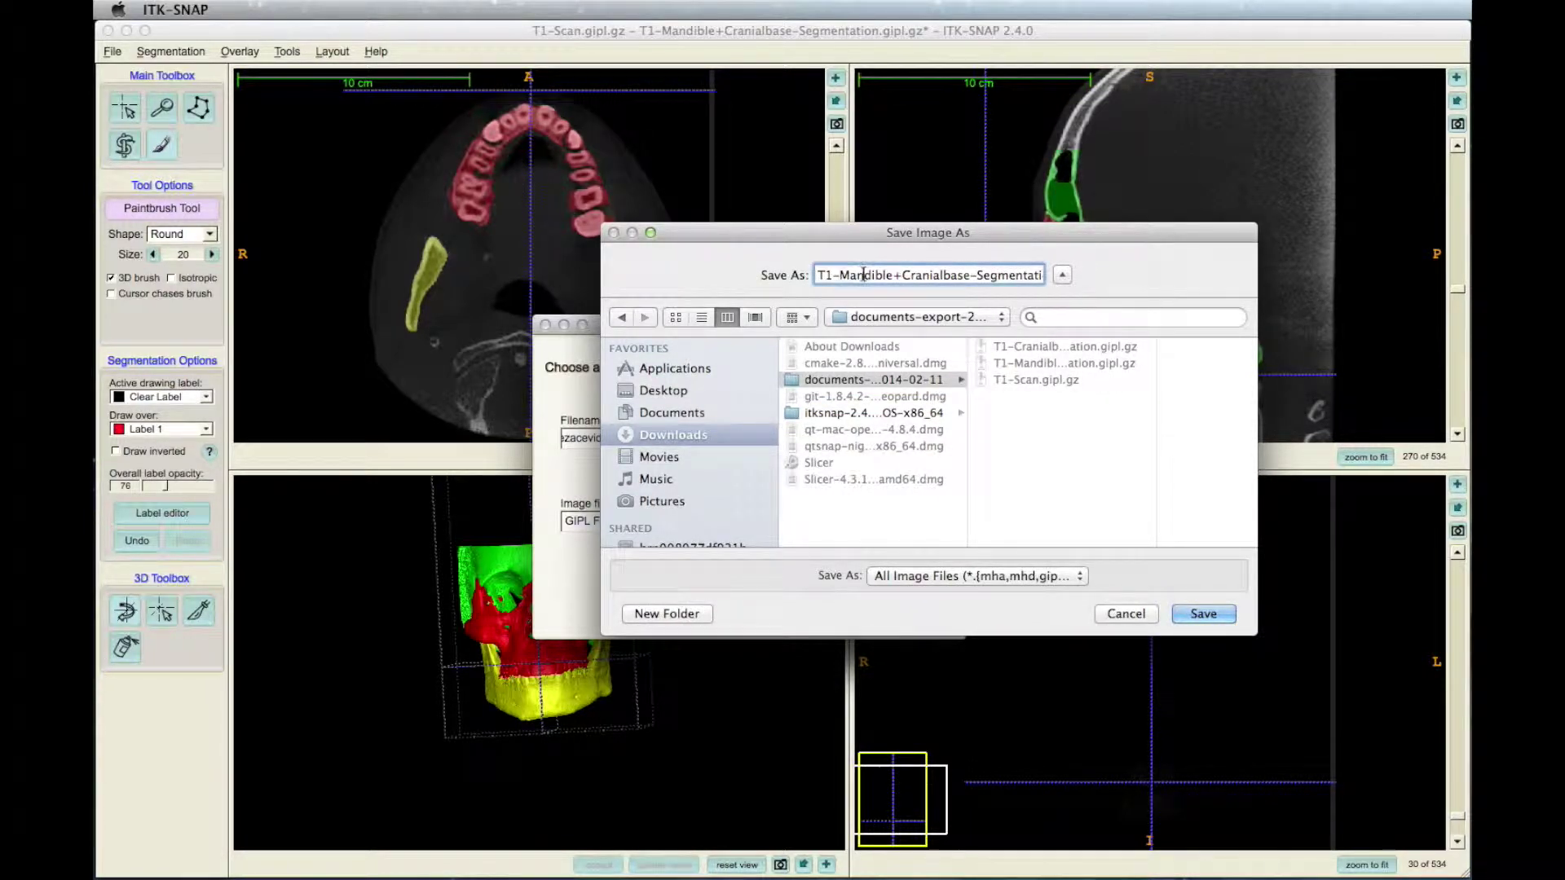